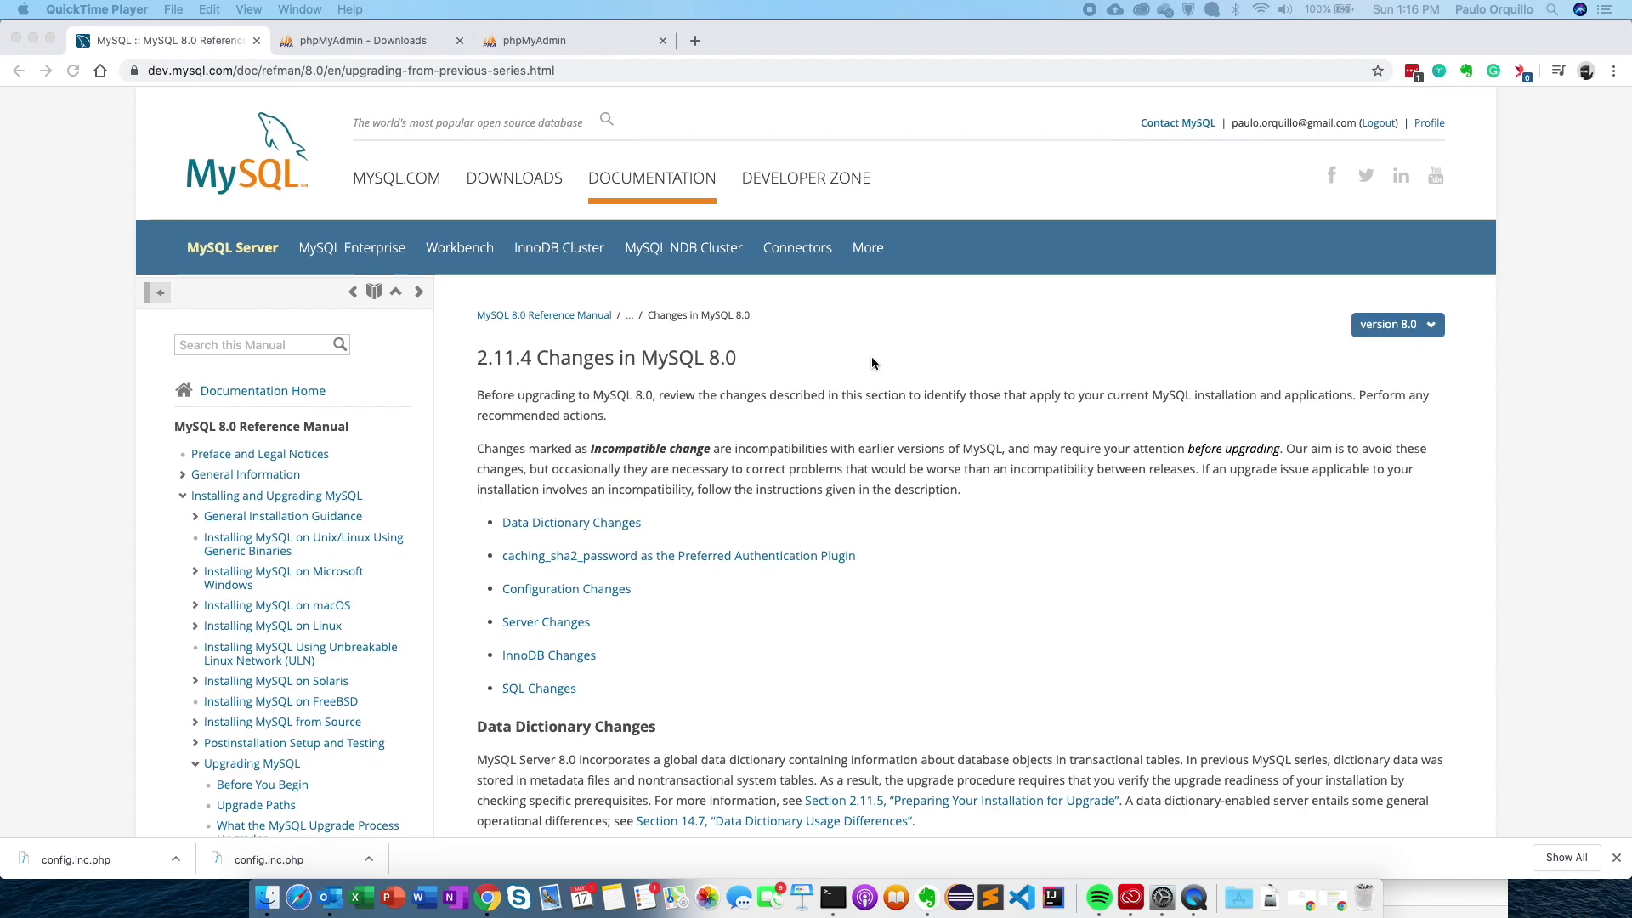
Open the System Preferences MySQL pane showing running MySQL 8.0.12, and reposition its window
{"action": "left_click", "coordinate": [26, 12]}
{"action": "mouse_move", "coordinate": [61, 99]}
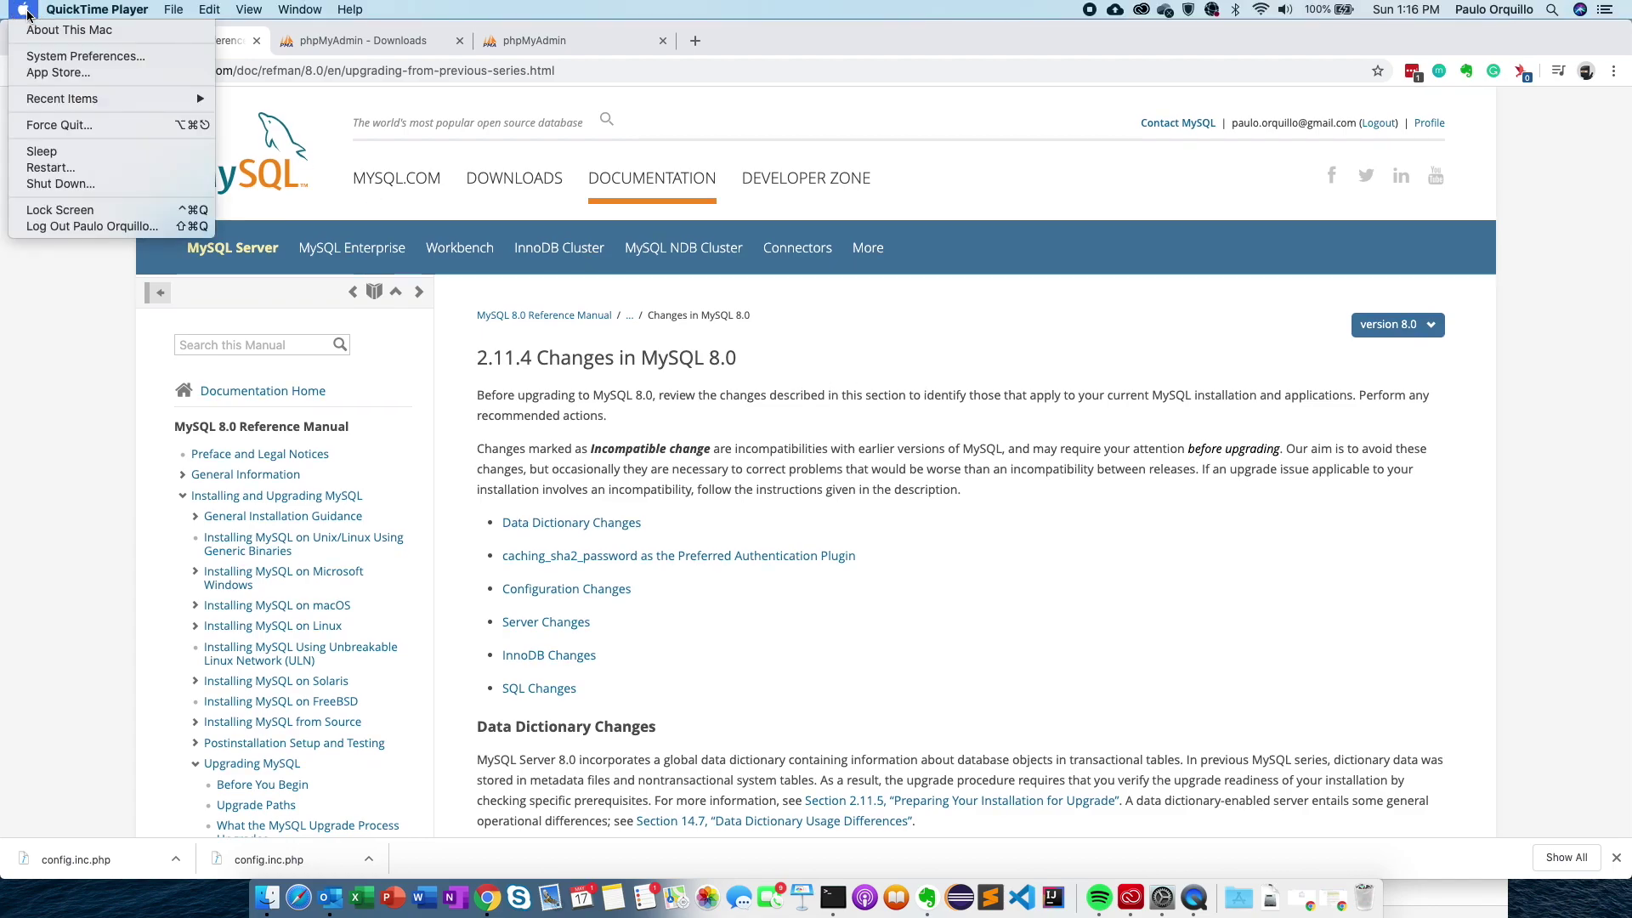
{"action": "left_click", "coordinate": [76, 57]}
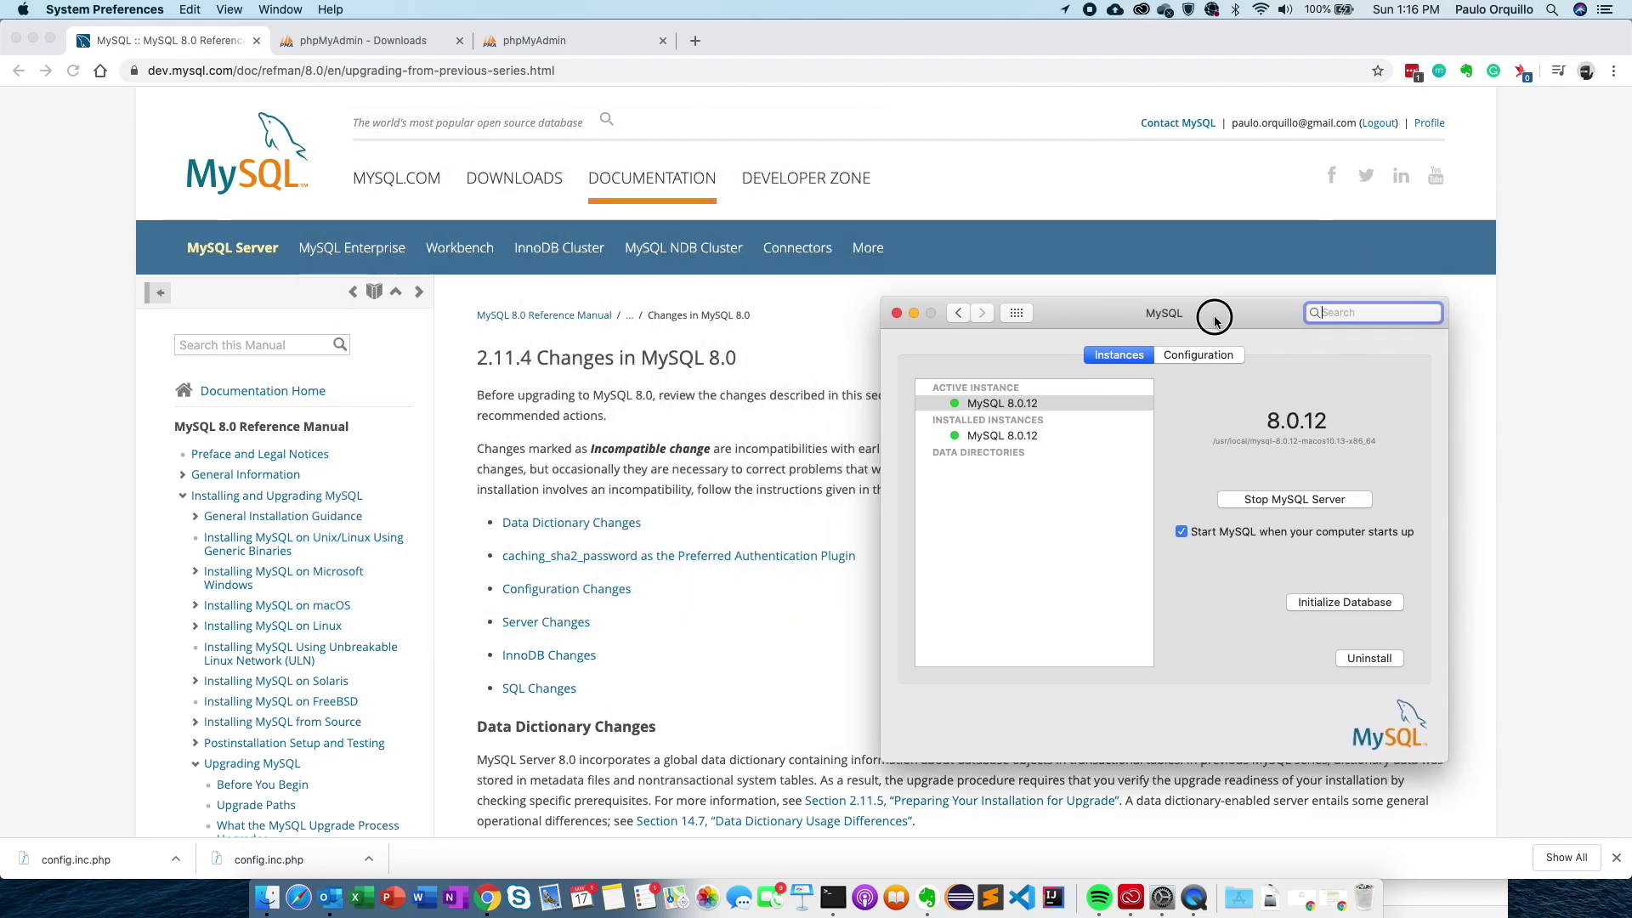
{"action": "left_click_drag", "start_coordinate": [661, 141], "coordinate": [1152, 372]}
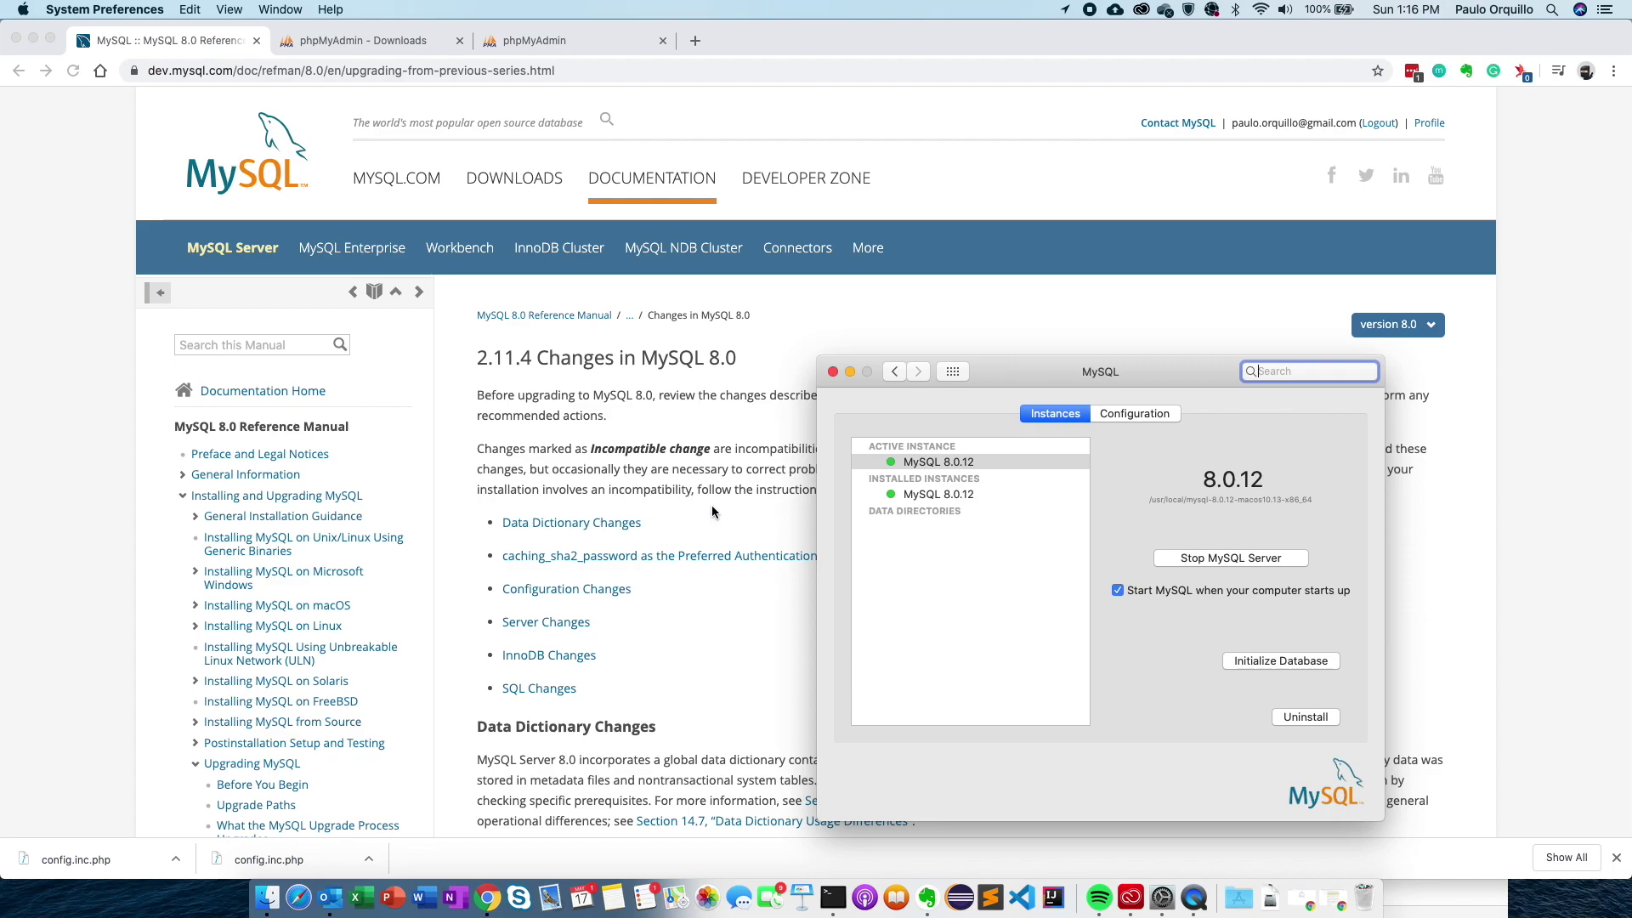
{"action": "left_click", "coordinate": [995, 377]}
{"action": "left_click_drag", "start_coordinate": [996, 379], "coordinate": [876, 340]}
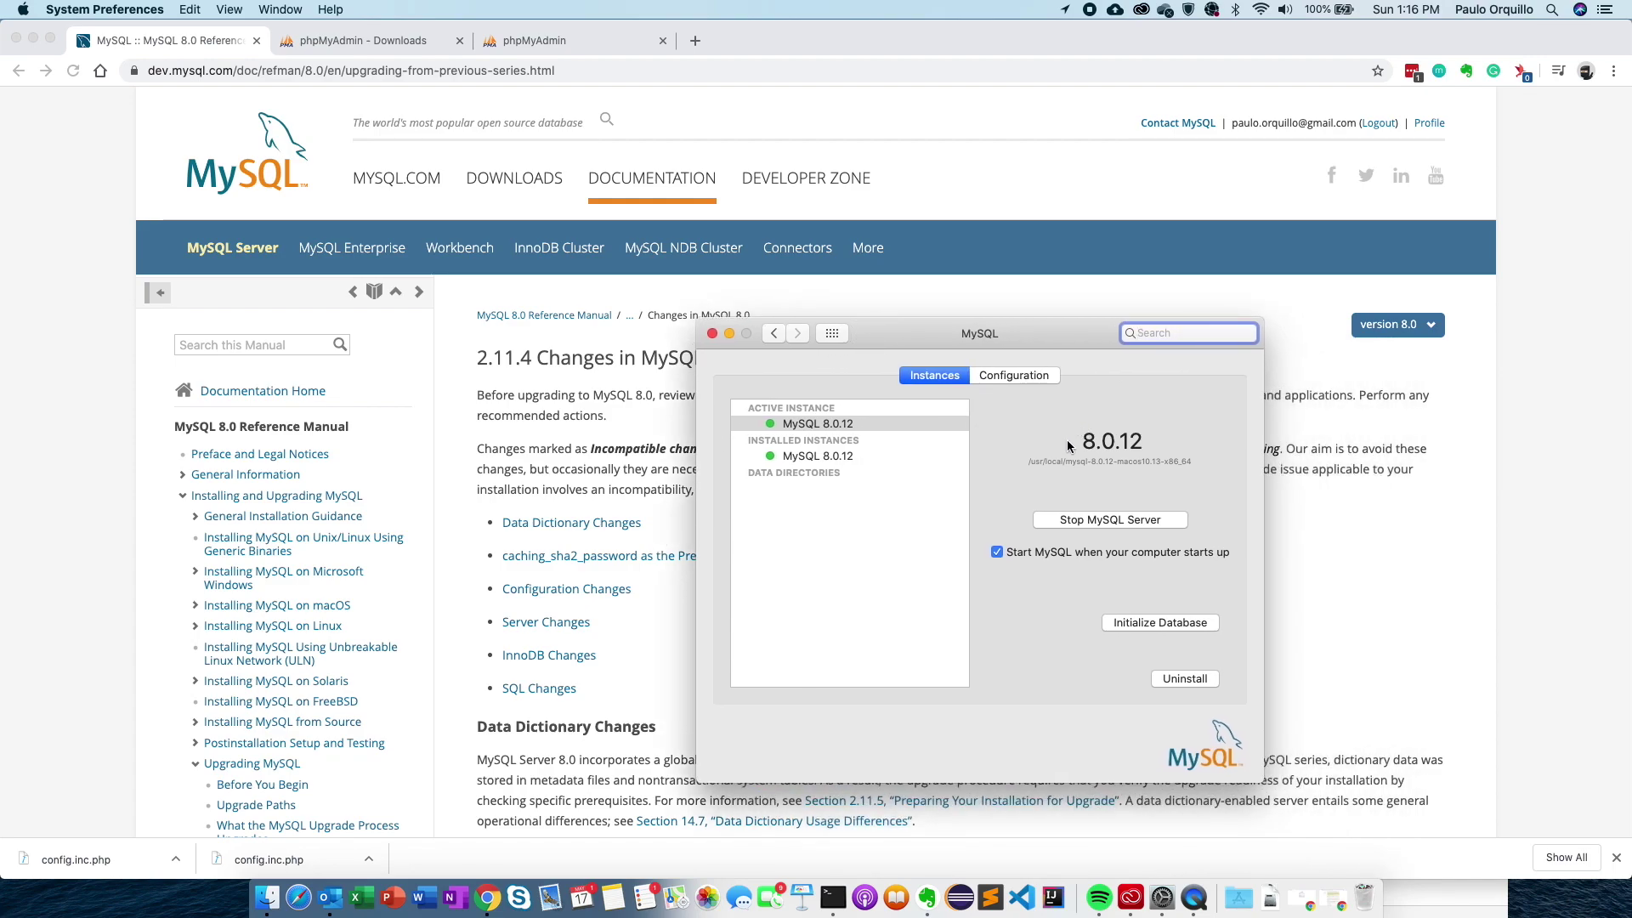
{"action": "left_click", "coordinate": [1082, 462]}
{"action": "left_click", "coordinate": [1020, 492]}
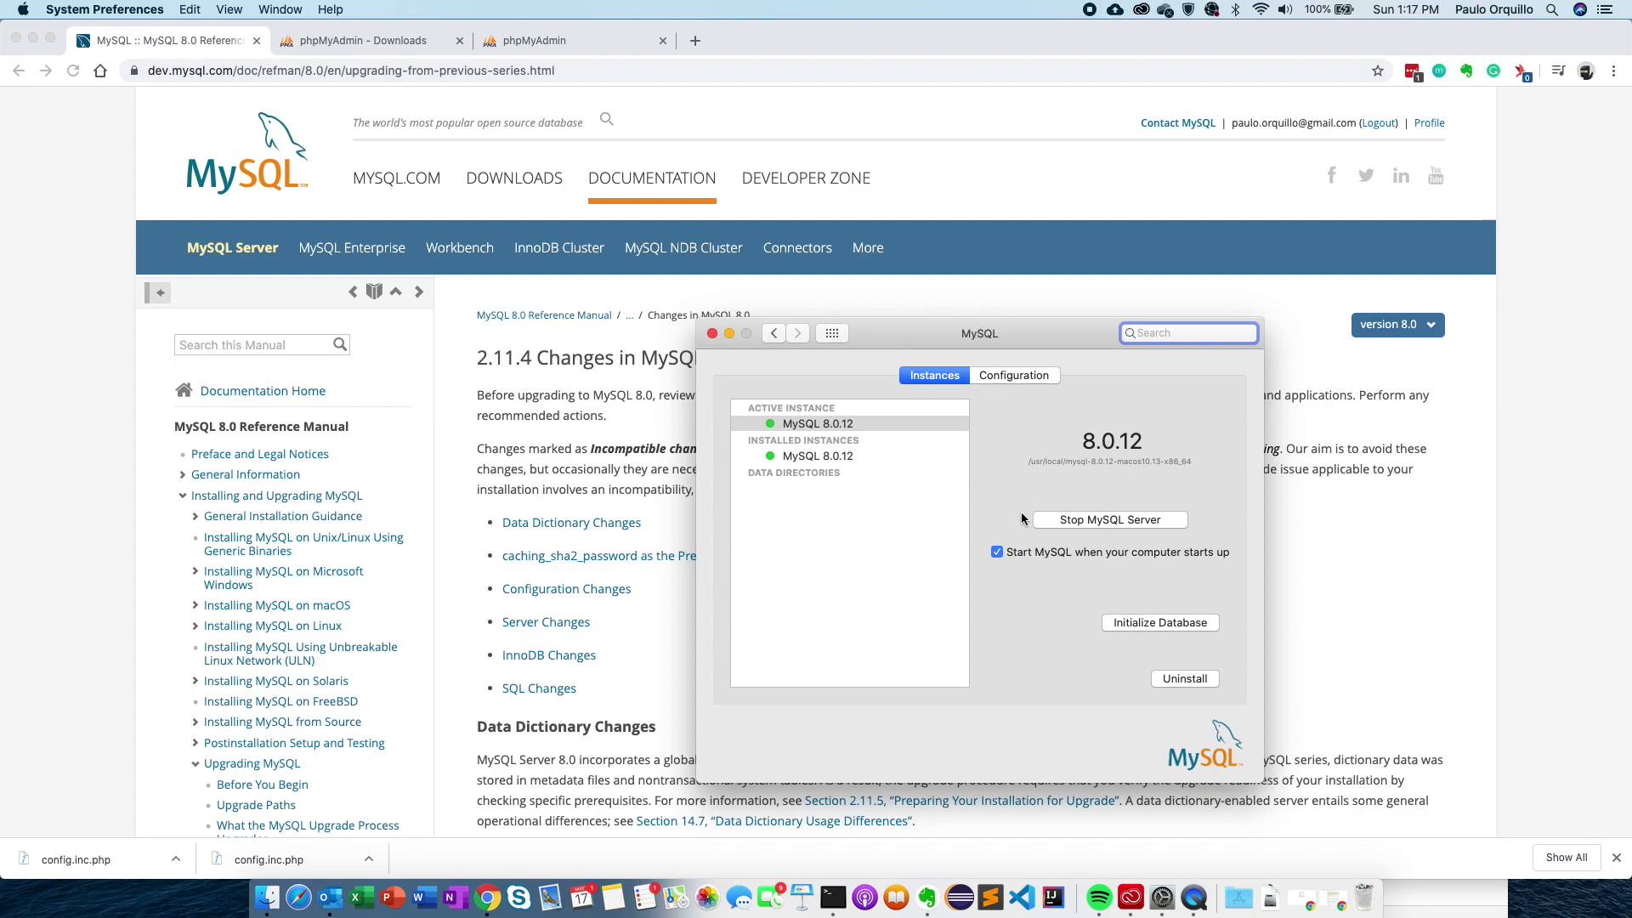
{"action": "left_click", "coordinate": [1122, 622]}
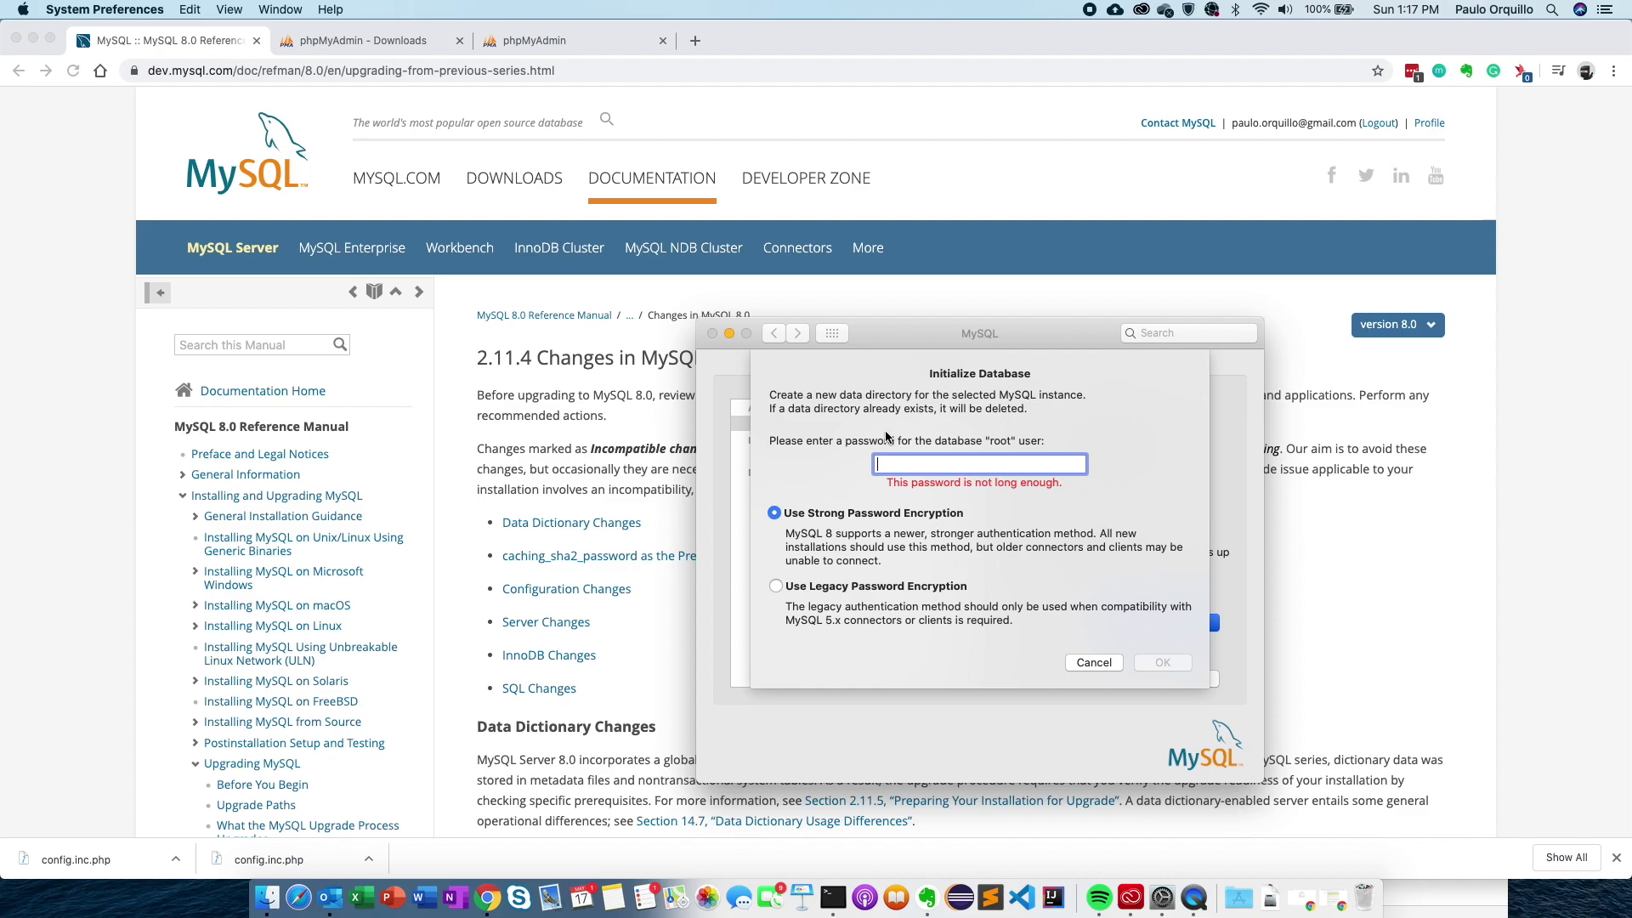
{"action": "left_click", "coordinate": [1095, 663]}
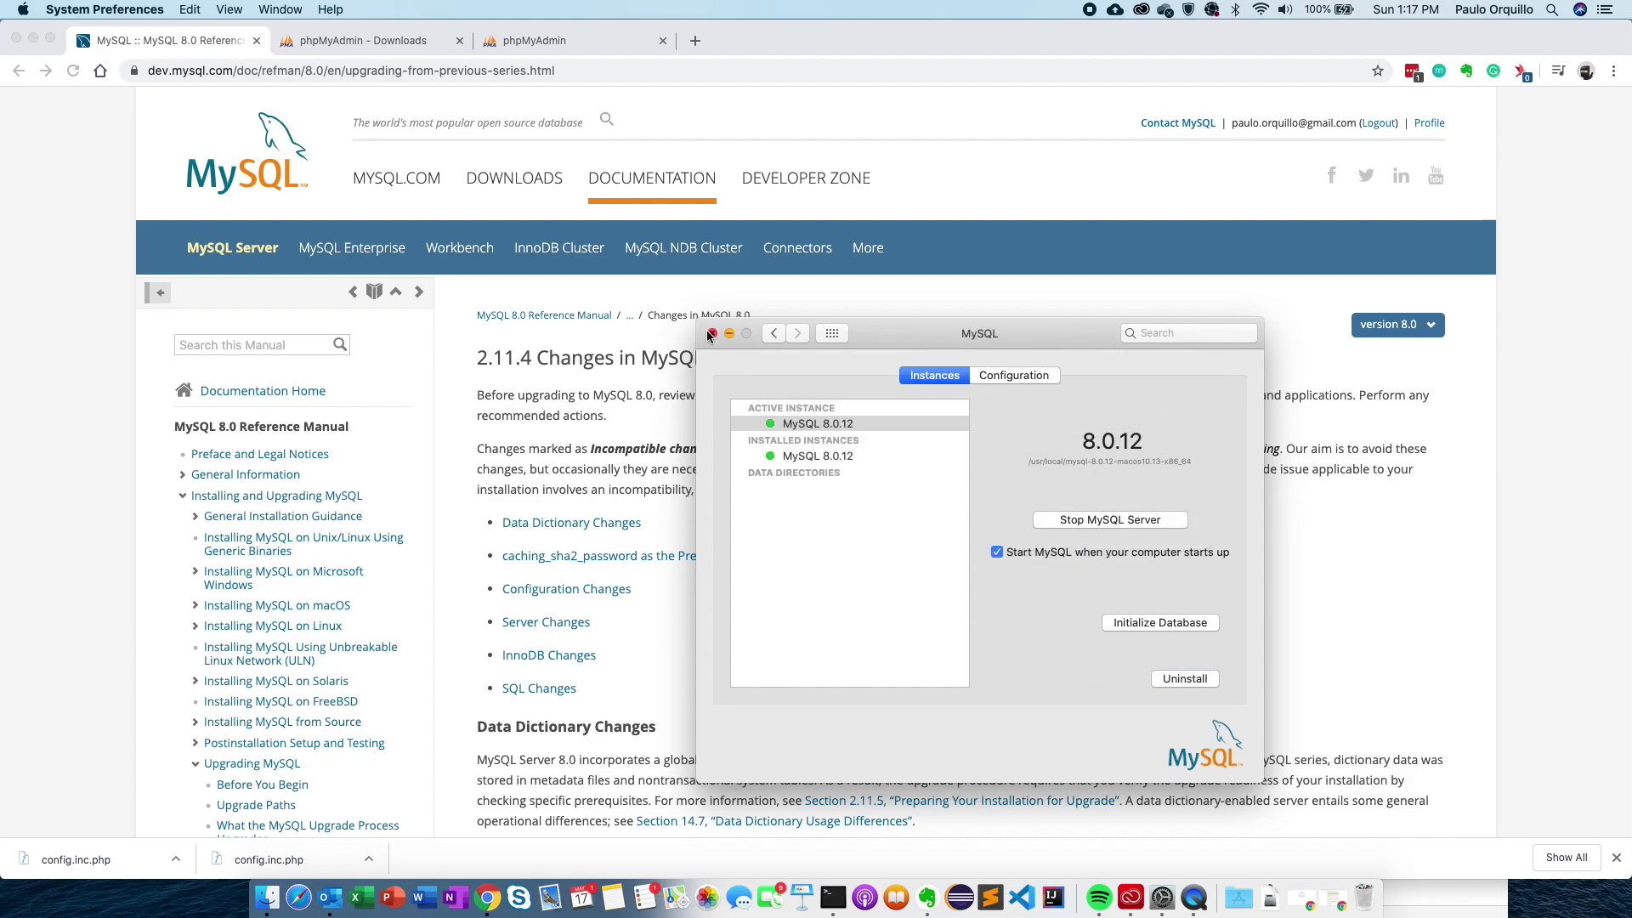
Close the MySQL pane, open Terminal with a larger font, and log in with mysql -u root -p
{"action": "left_click", "coordinate": [711, 335]}
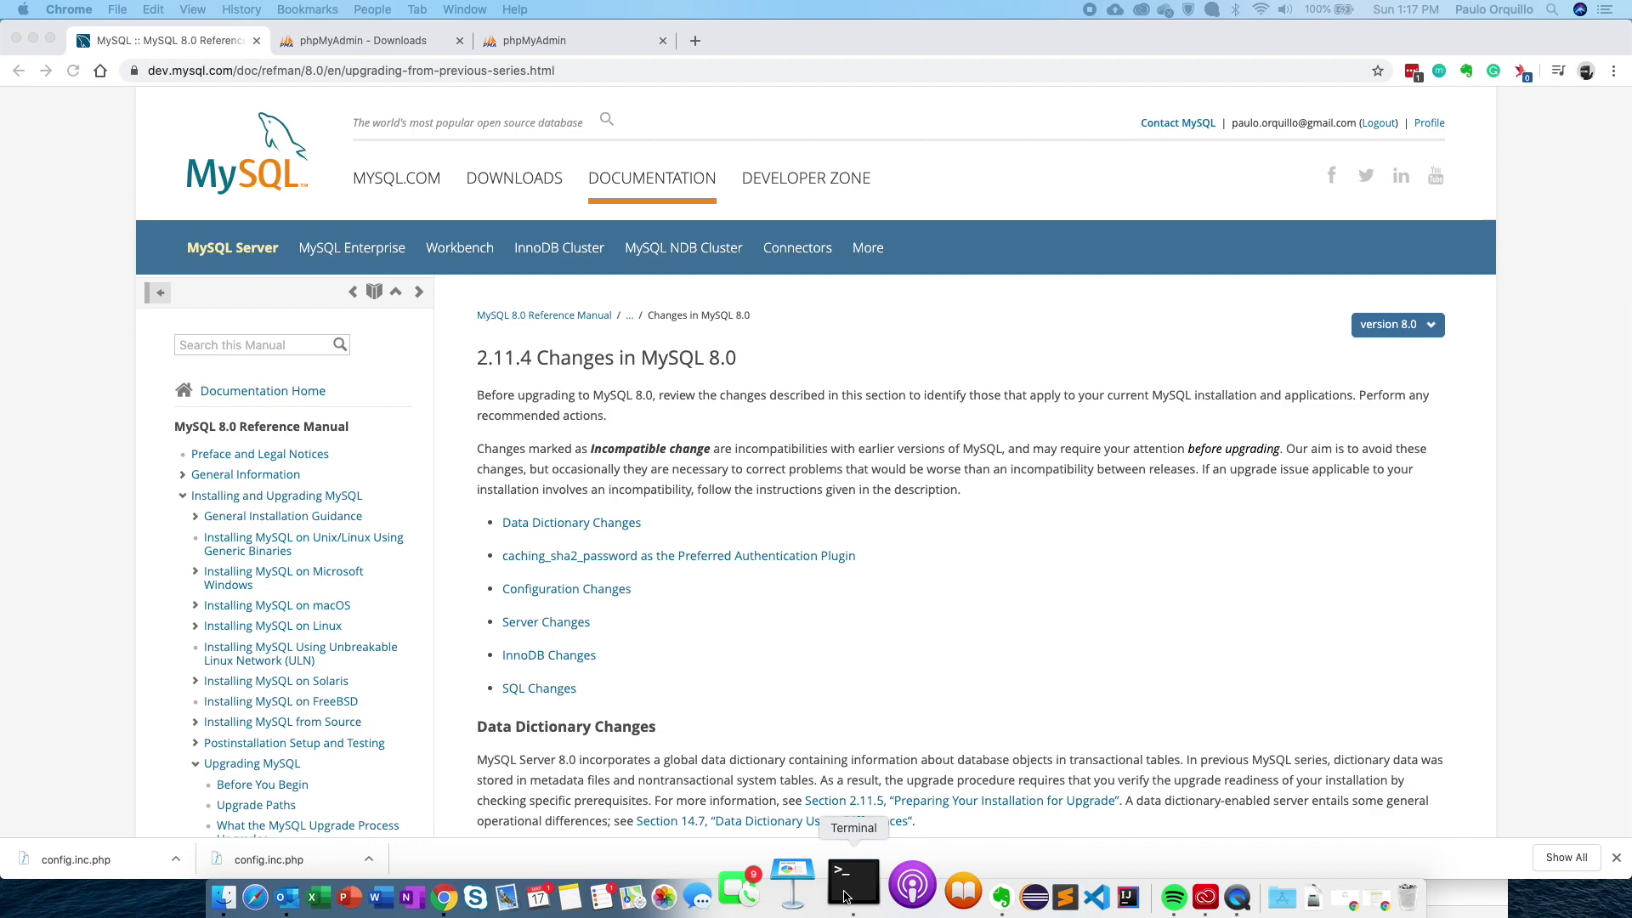
{"action": "left_click", "coordinate": [852, 881]}
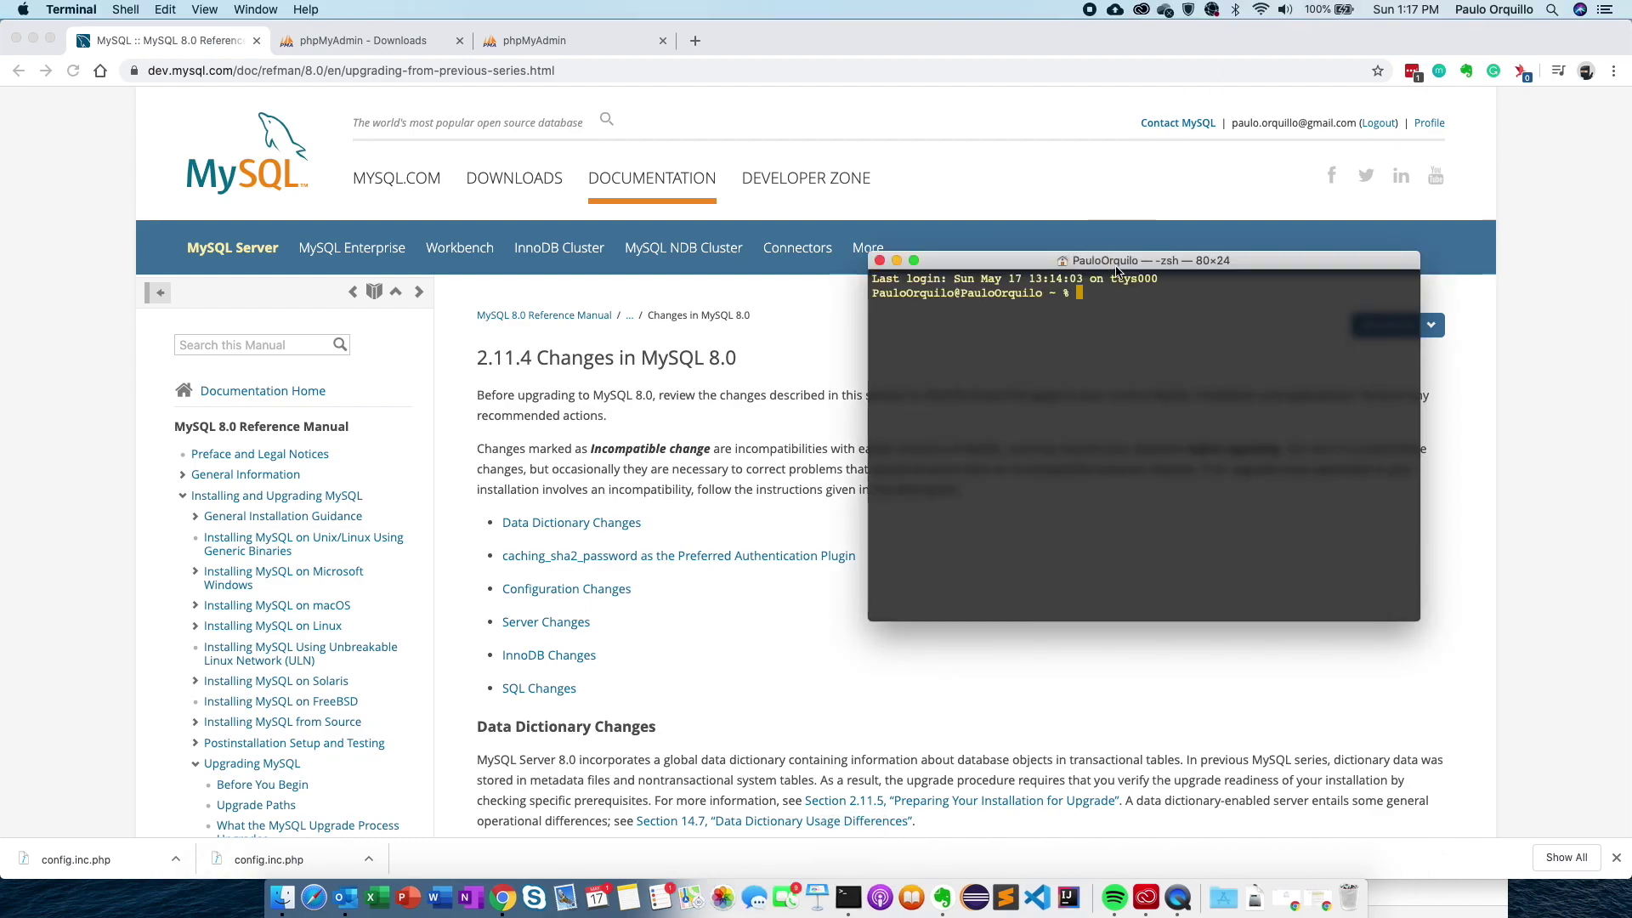
{"action": "left_click_drag", "start_coordinate": [1116, 267], "coordinate": [577, 335]}
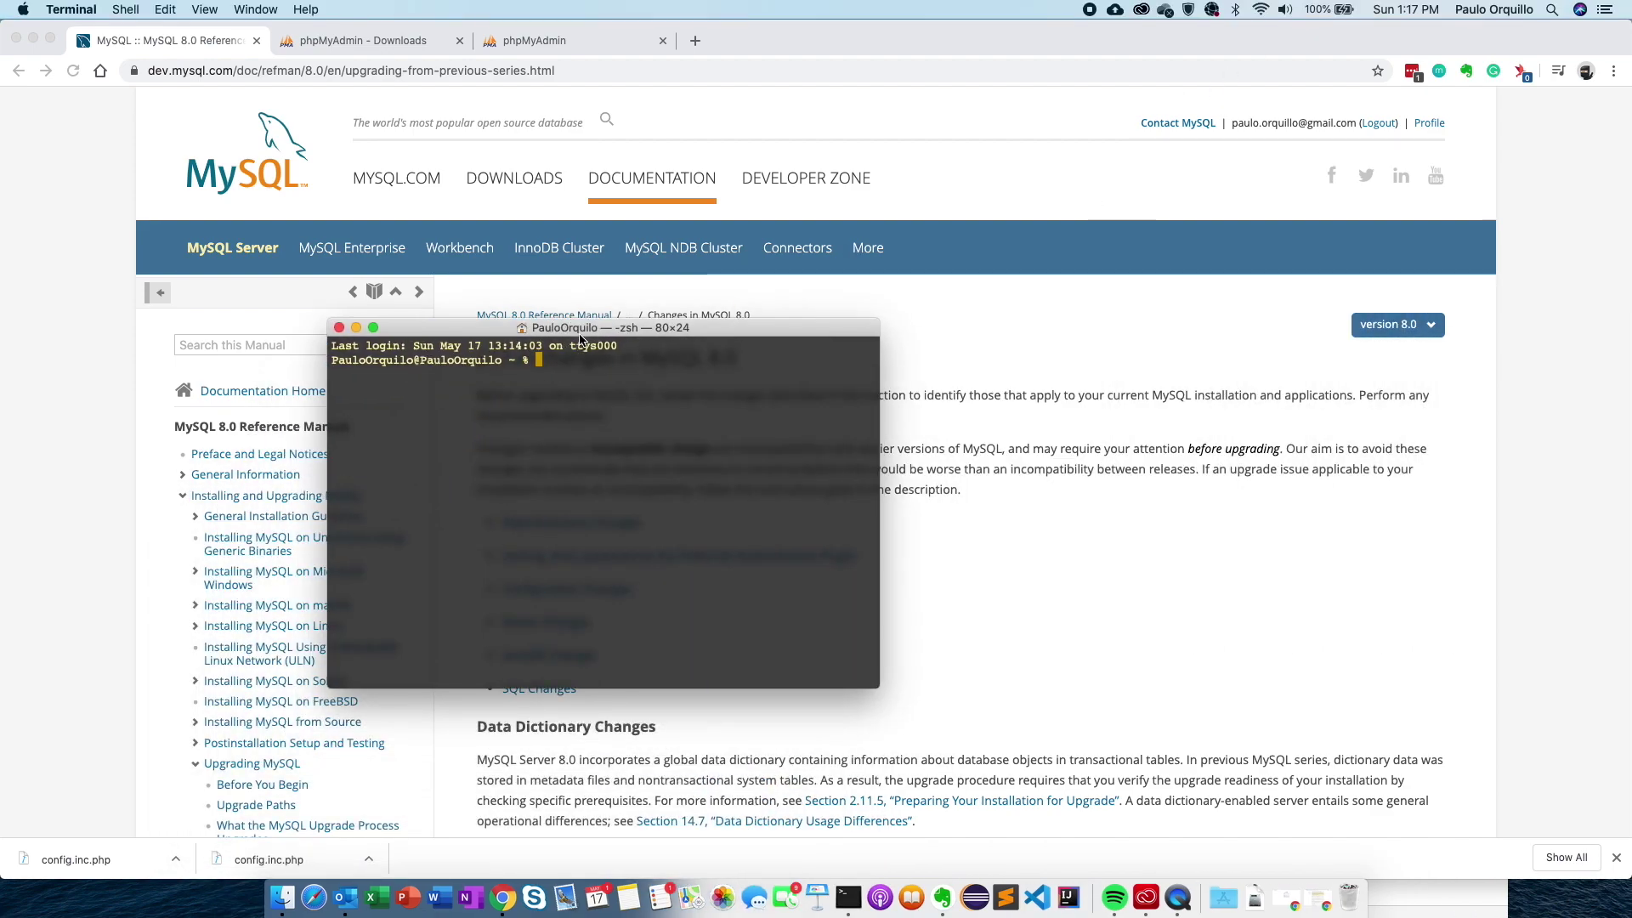
{"action": "key", "text": "super+plus"}
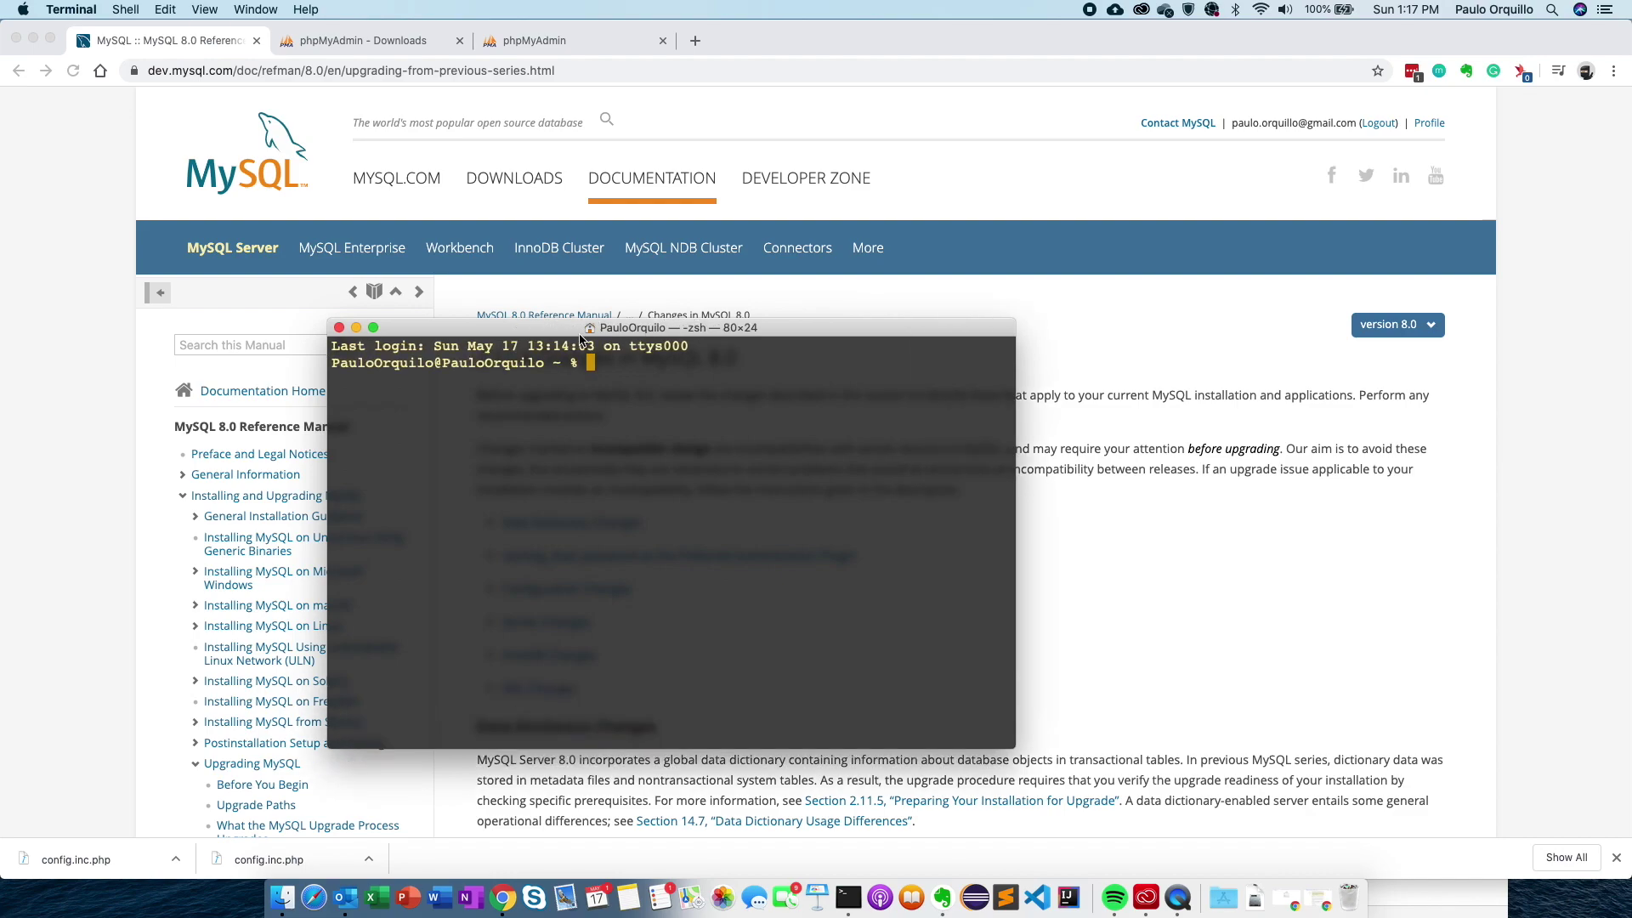
{"action": "type", "text": "mysql -"}
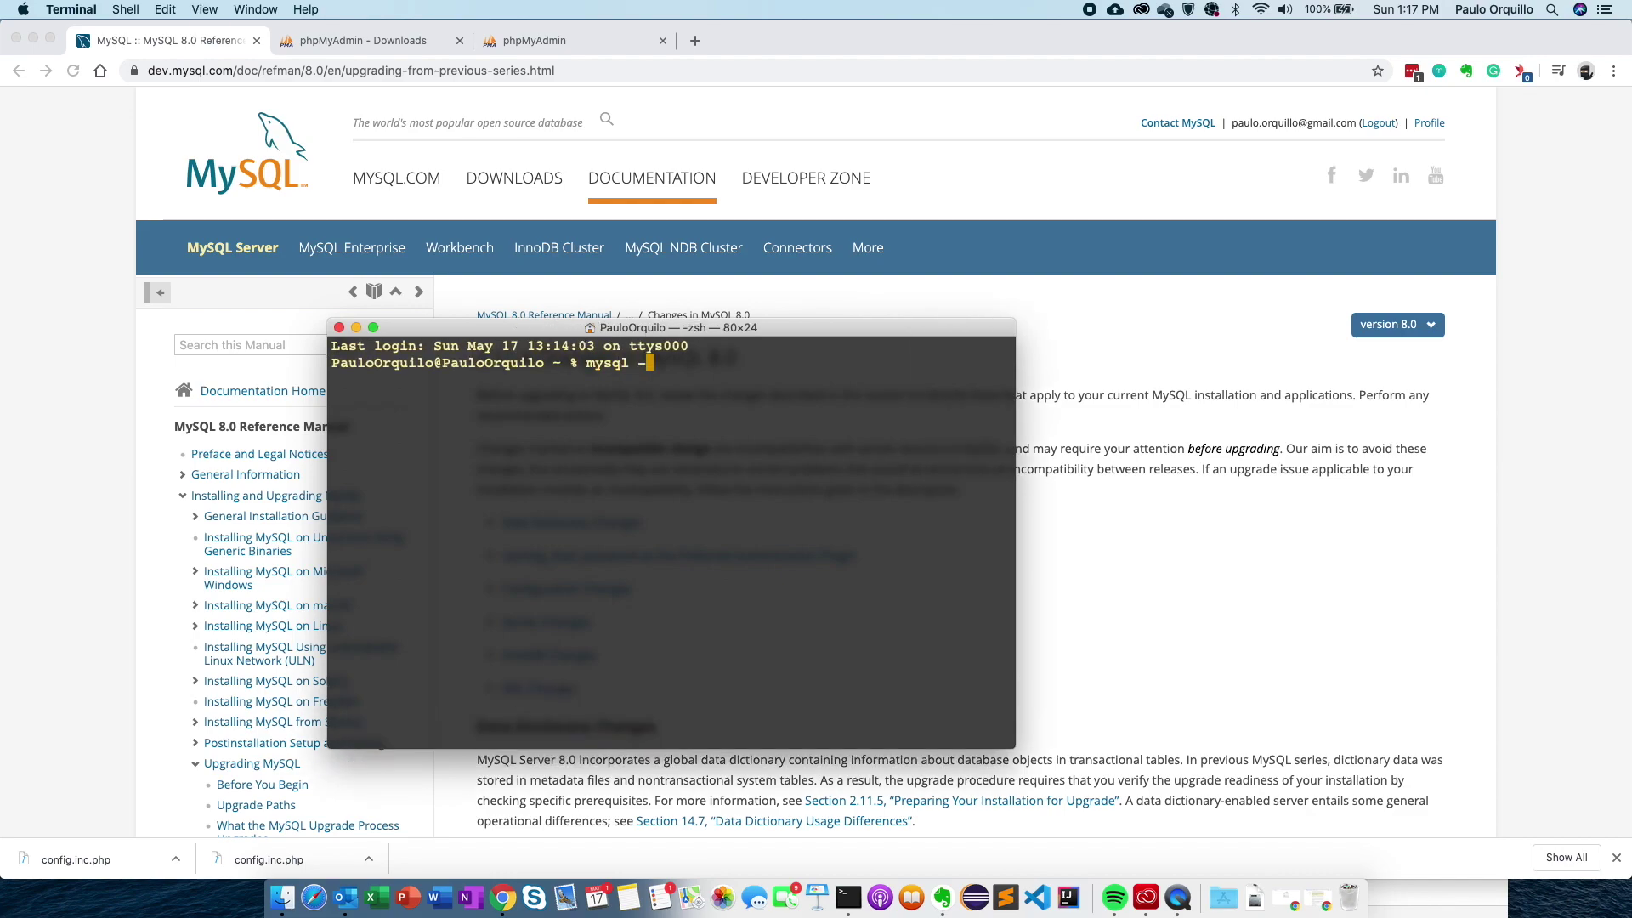
{"action": "type", "text": "u"}
{"action": "type", "text": " ro"}
{"action": "type", "text": "ot -p"}
{"action": "key", "text": "Return"}
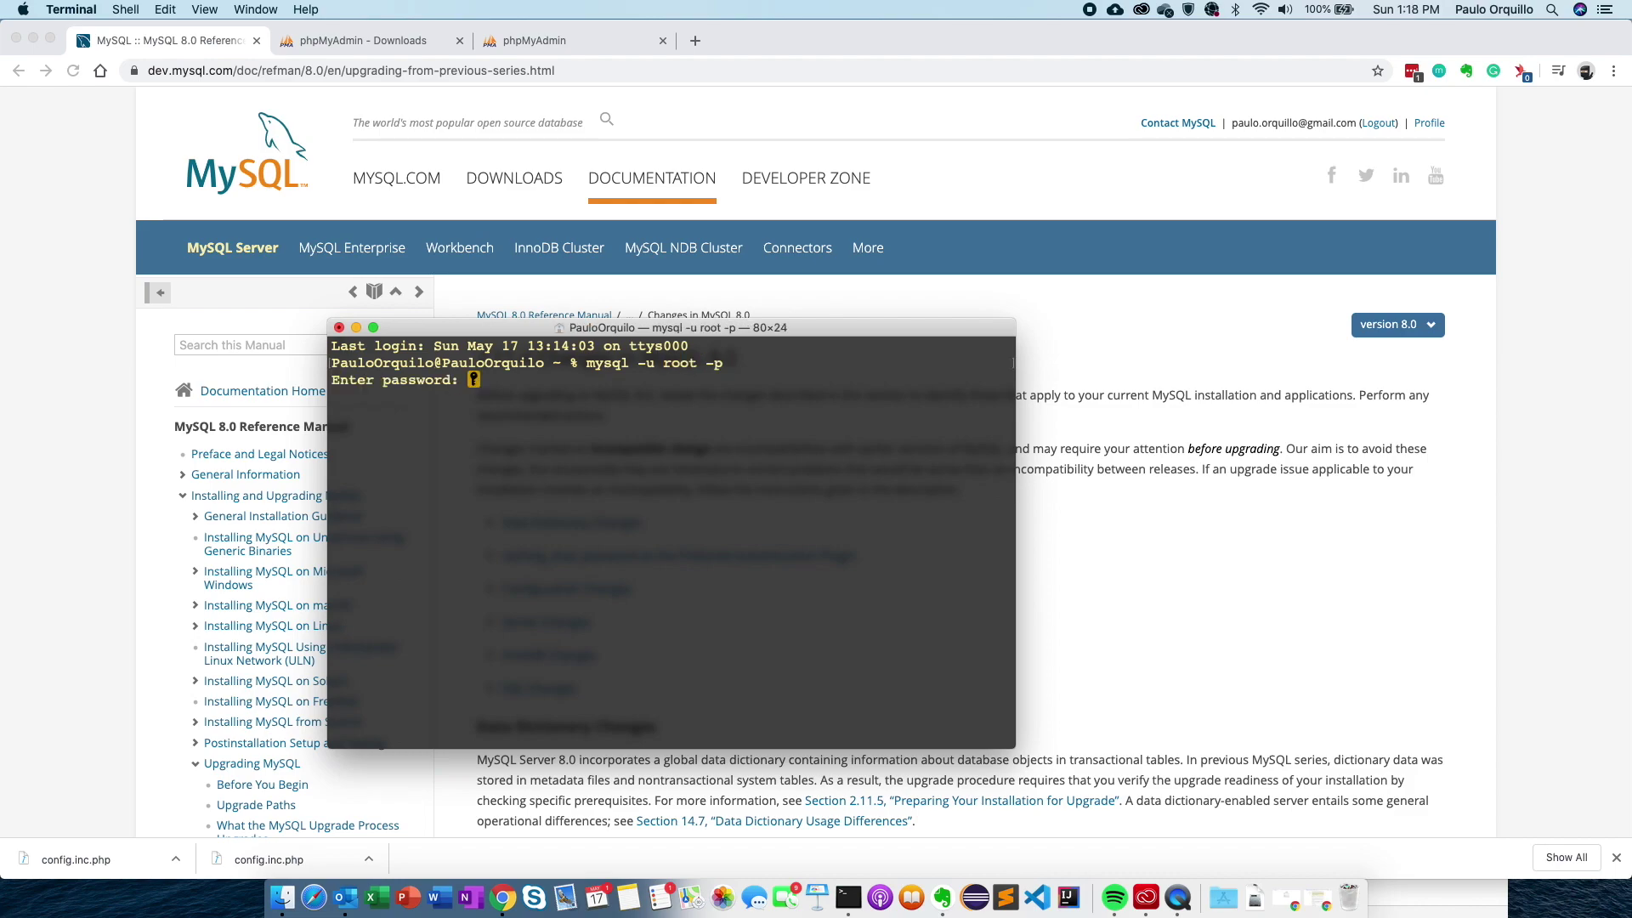
{"action": "key", "text": "Return"}
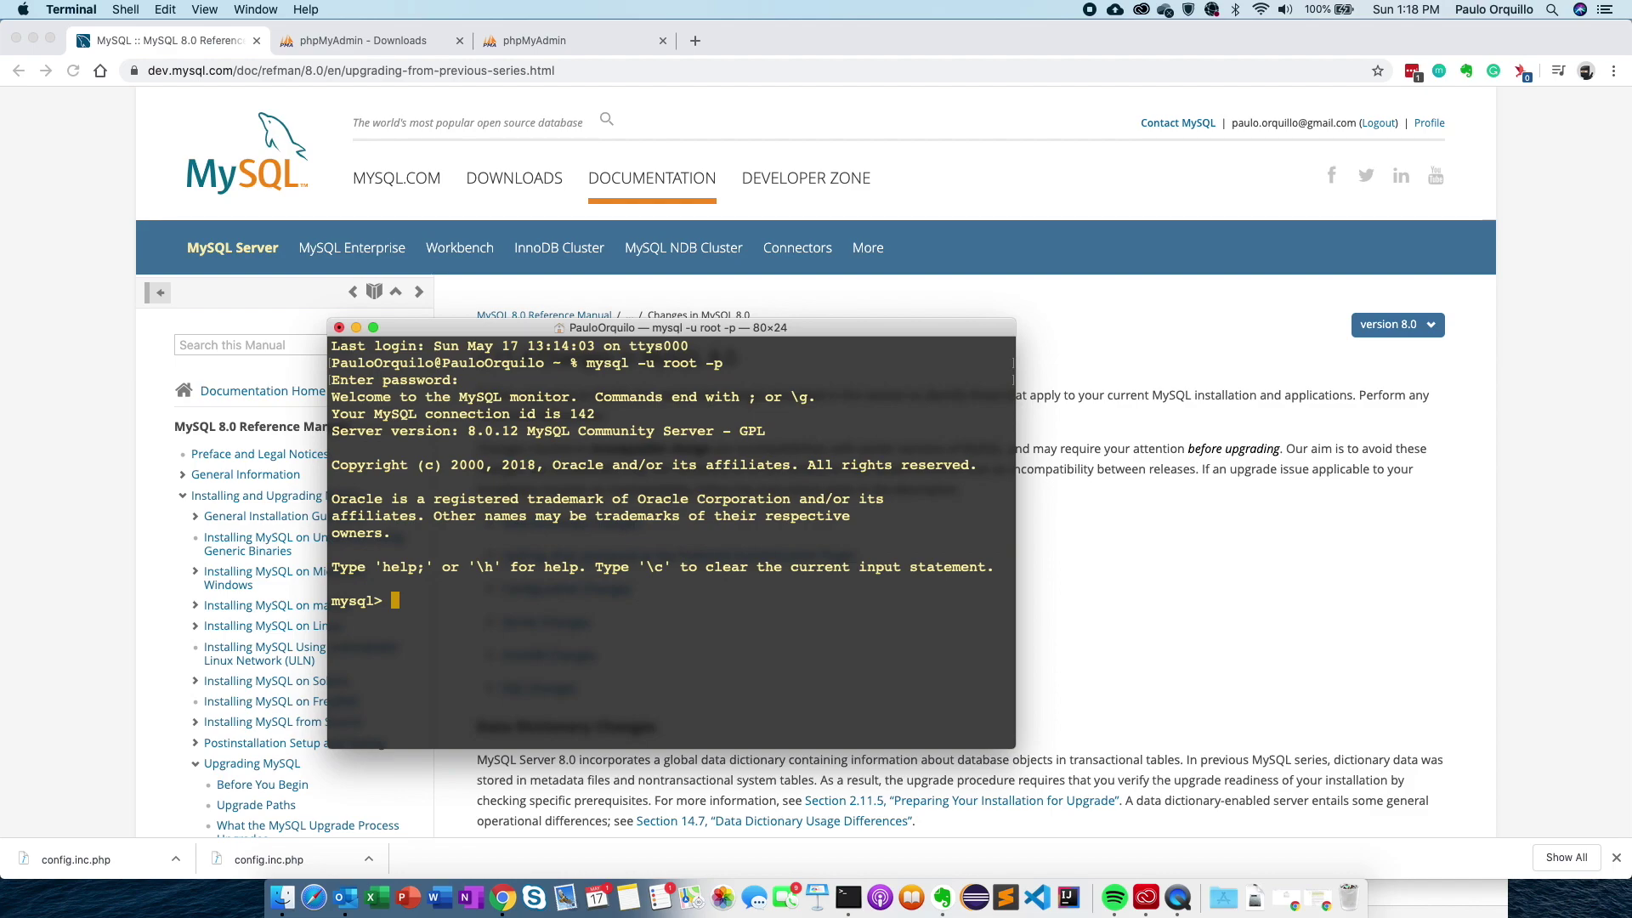
{"action": "type", "text": "CREATE US"}
{"action": "type", "text": "ER 'olops"}
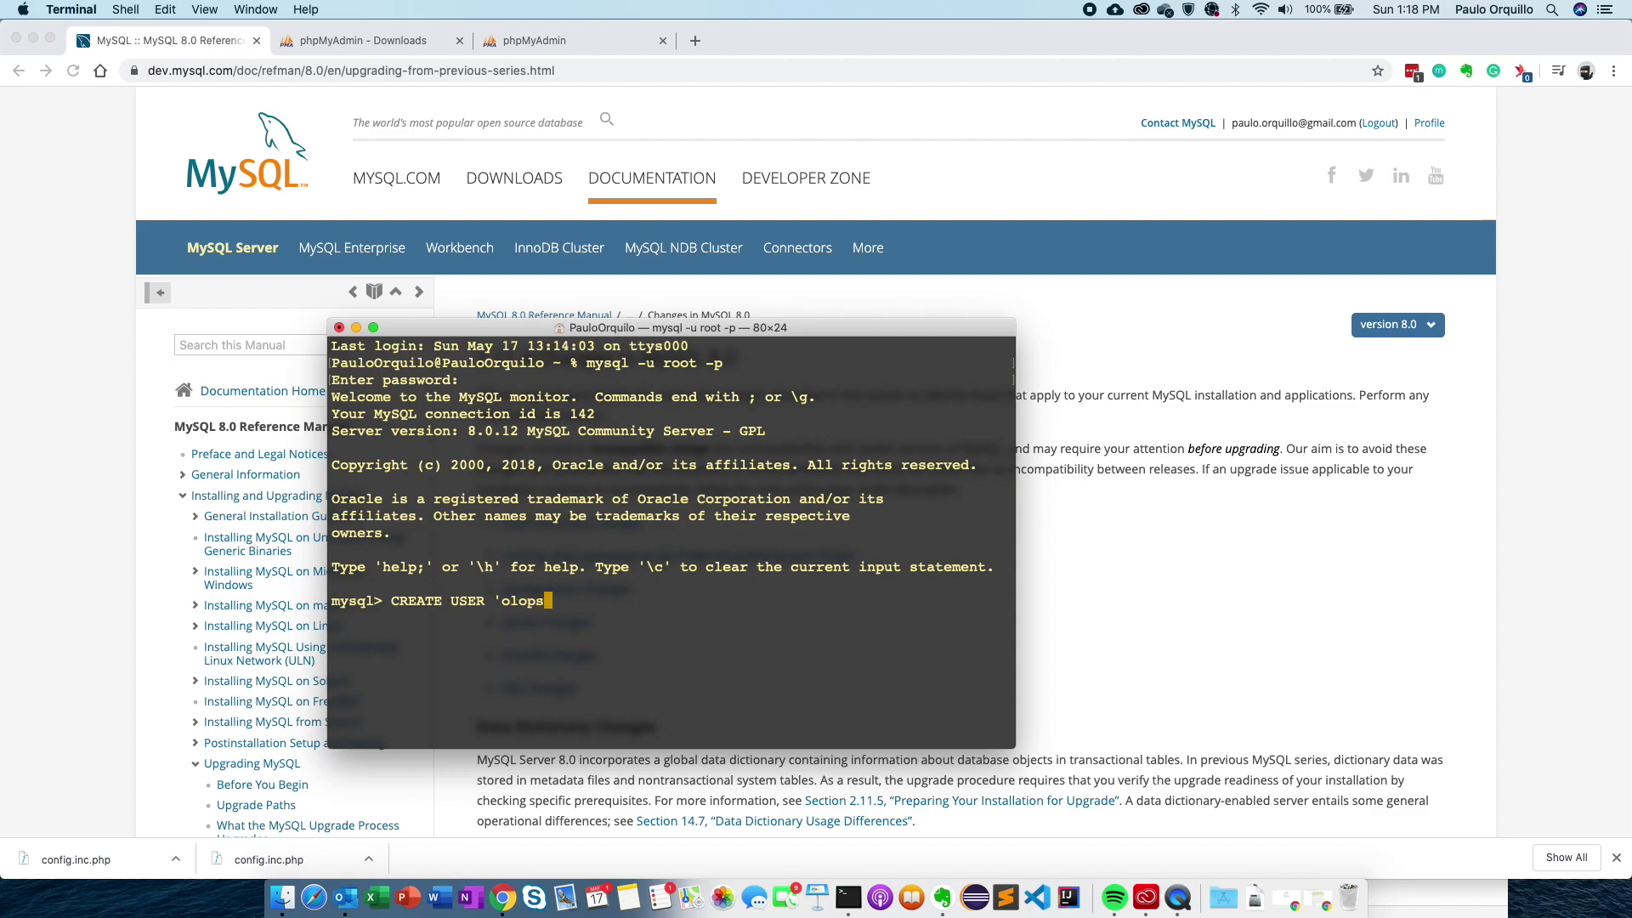
{"action": "type", "text": "man'@'"}
{"action": "type", "text": "localhost'"}
{"action": "type", "text": " IDENTFIE"}
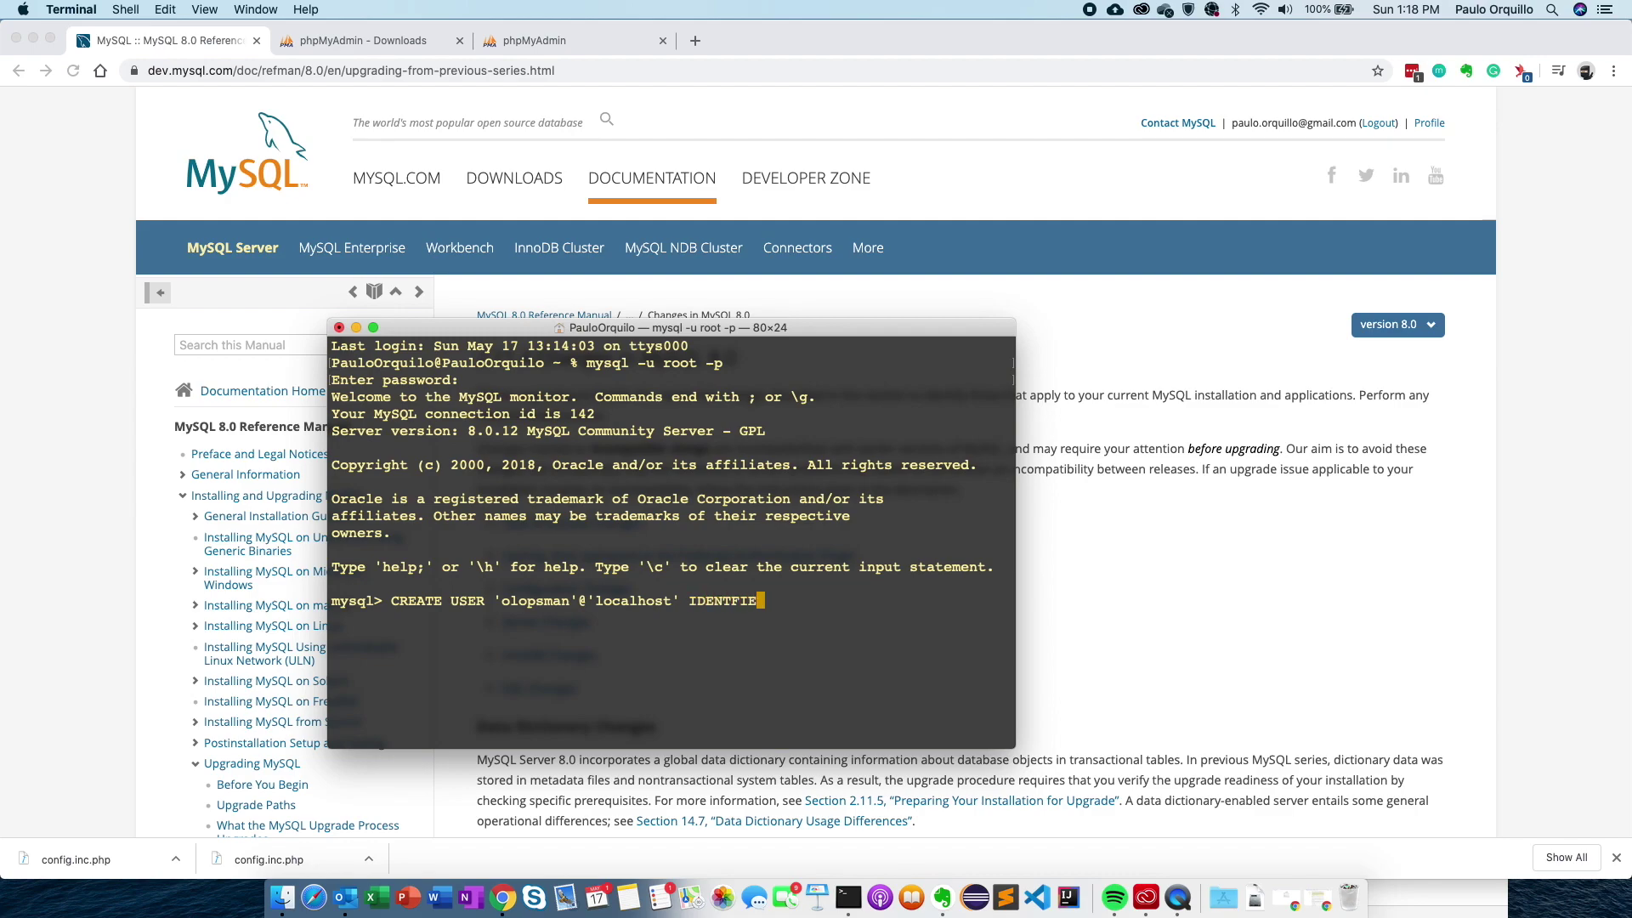
{"action": "type", "text": "D BY '"}
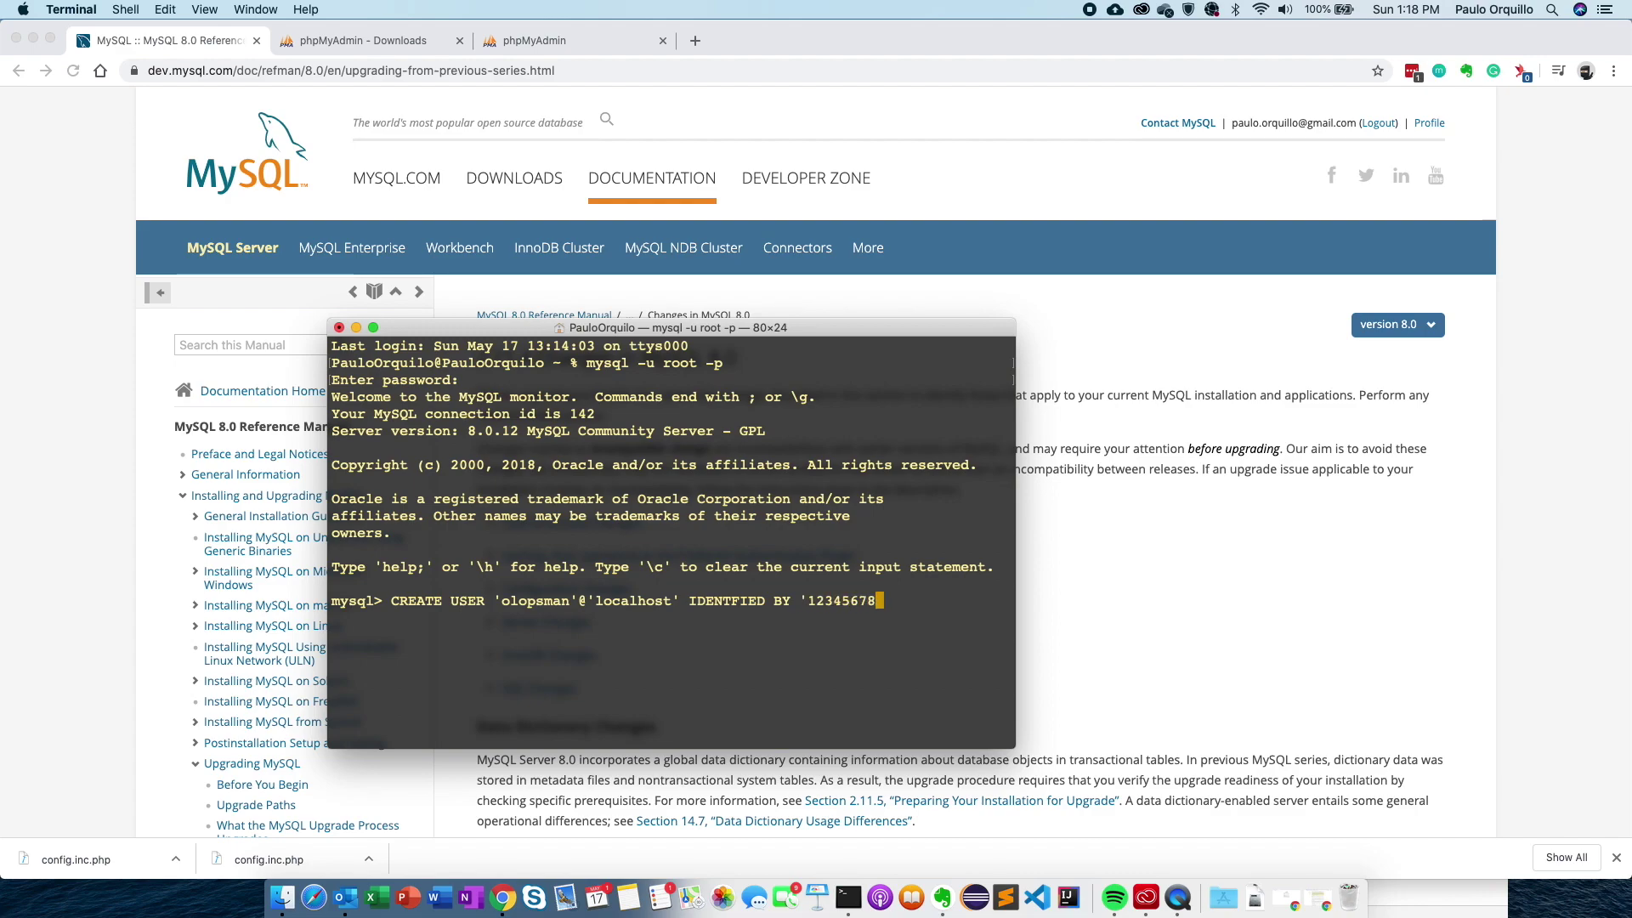
{"action": "type", "text": "';"}
Rerun CREATE USER 'olopsman'@'localhost' with IDENTIFIED spelled correctly after the syntax error
{"action": "key", "text": "Return"}
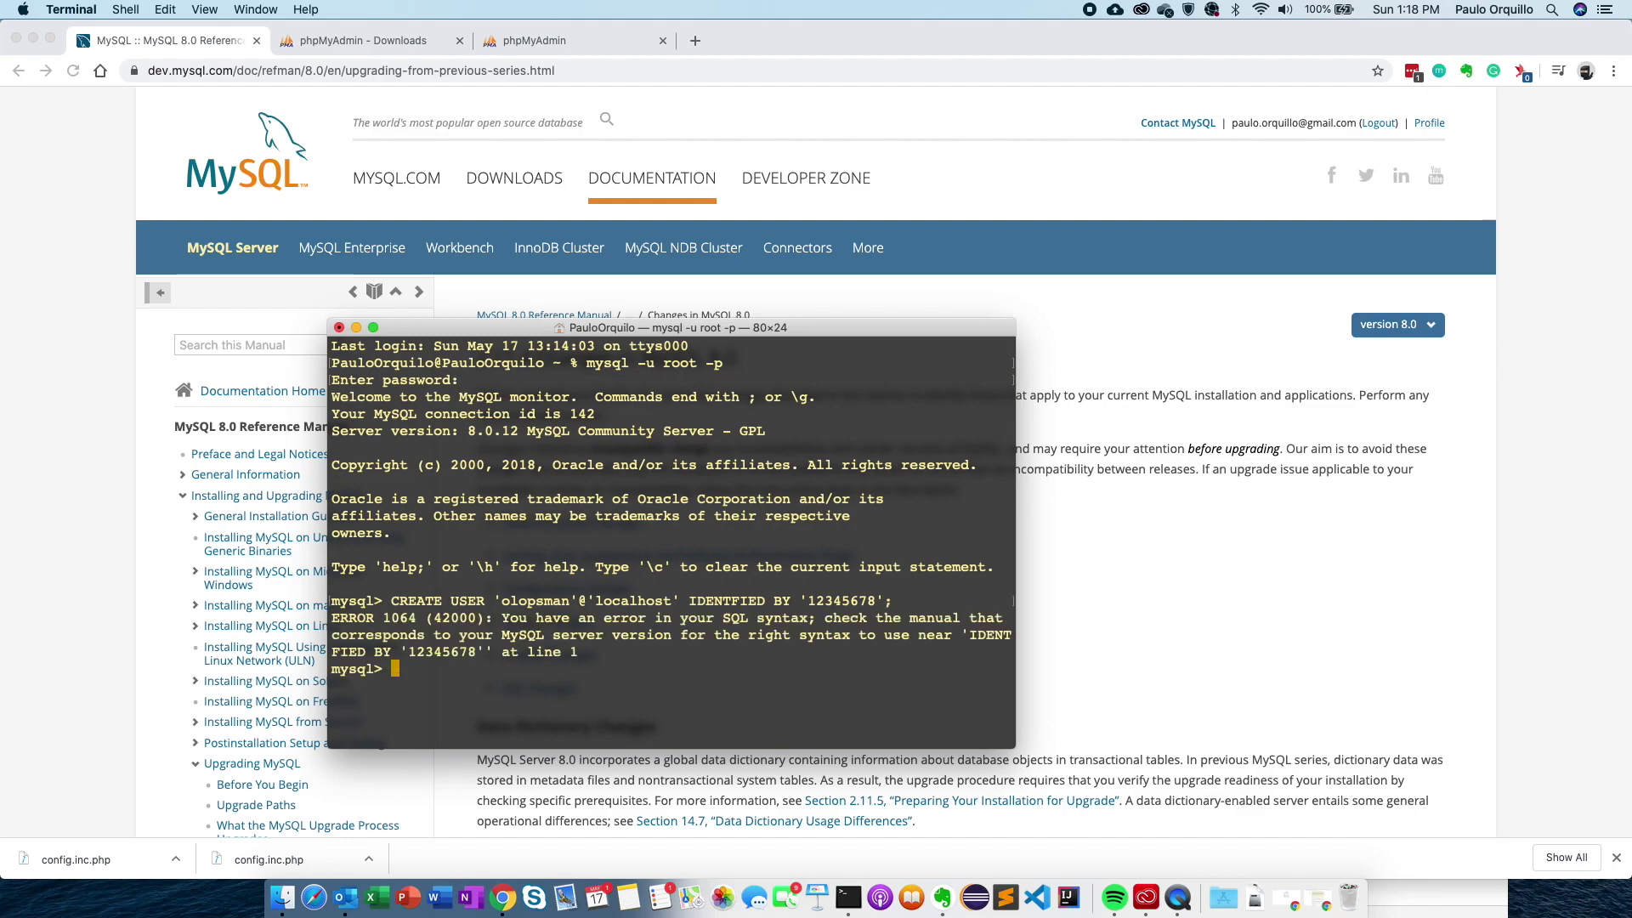
{"action": "key", "text": "Up"}
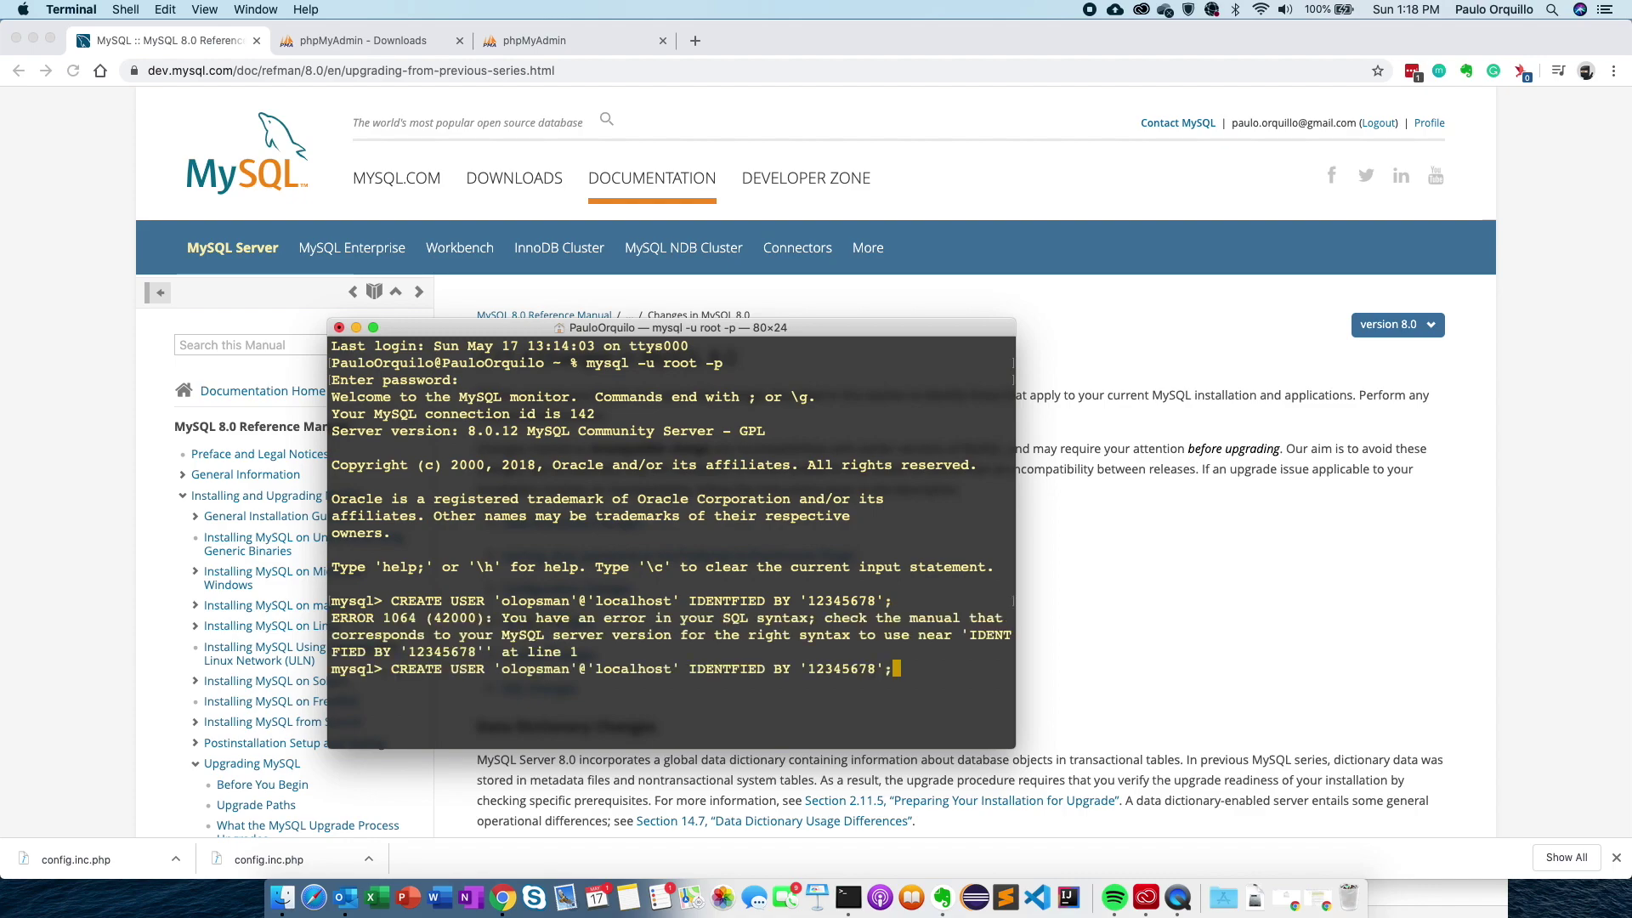
{"action": "key", "text": "Left"}
{"action": "key", "text": "Left"}
{"action": "key", "text": "Left"}
{"action": "key", "text": "Left"}
{"action": "key", "text": "Left"}
{"action": "key", "text": "Left"}
{"action": "key", "text": "Left"}
{"action": "key", "text": "Left"}
{"action": "key", "text": "Left"}
{"action": "key", "text": "Left"}
{"action": "key", "text": "Left"}
{"action": "key", "text": "Left"}
{"action": "key", "text": "Right"}
{"action": "type", "text": "I"}
{"action": "key", "text": "Return"}
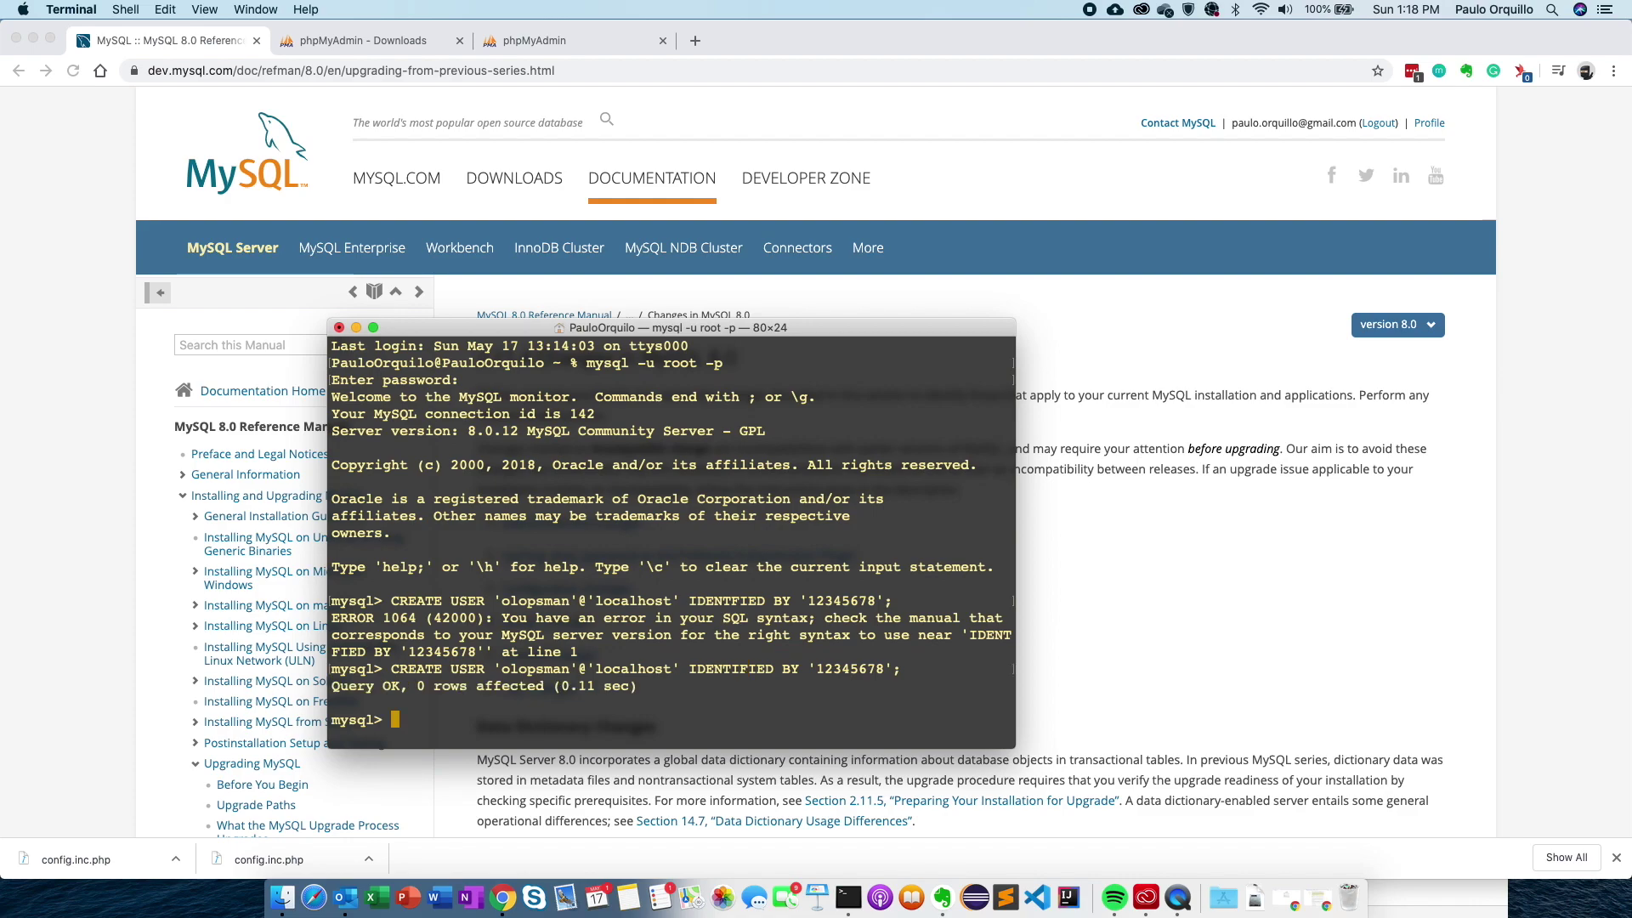
{"action": "type", "text": "GRANT "}
{"action": "type", "text": "ALL PRIVI"}
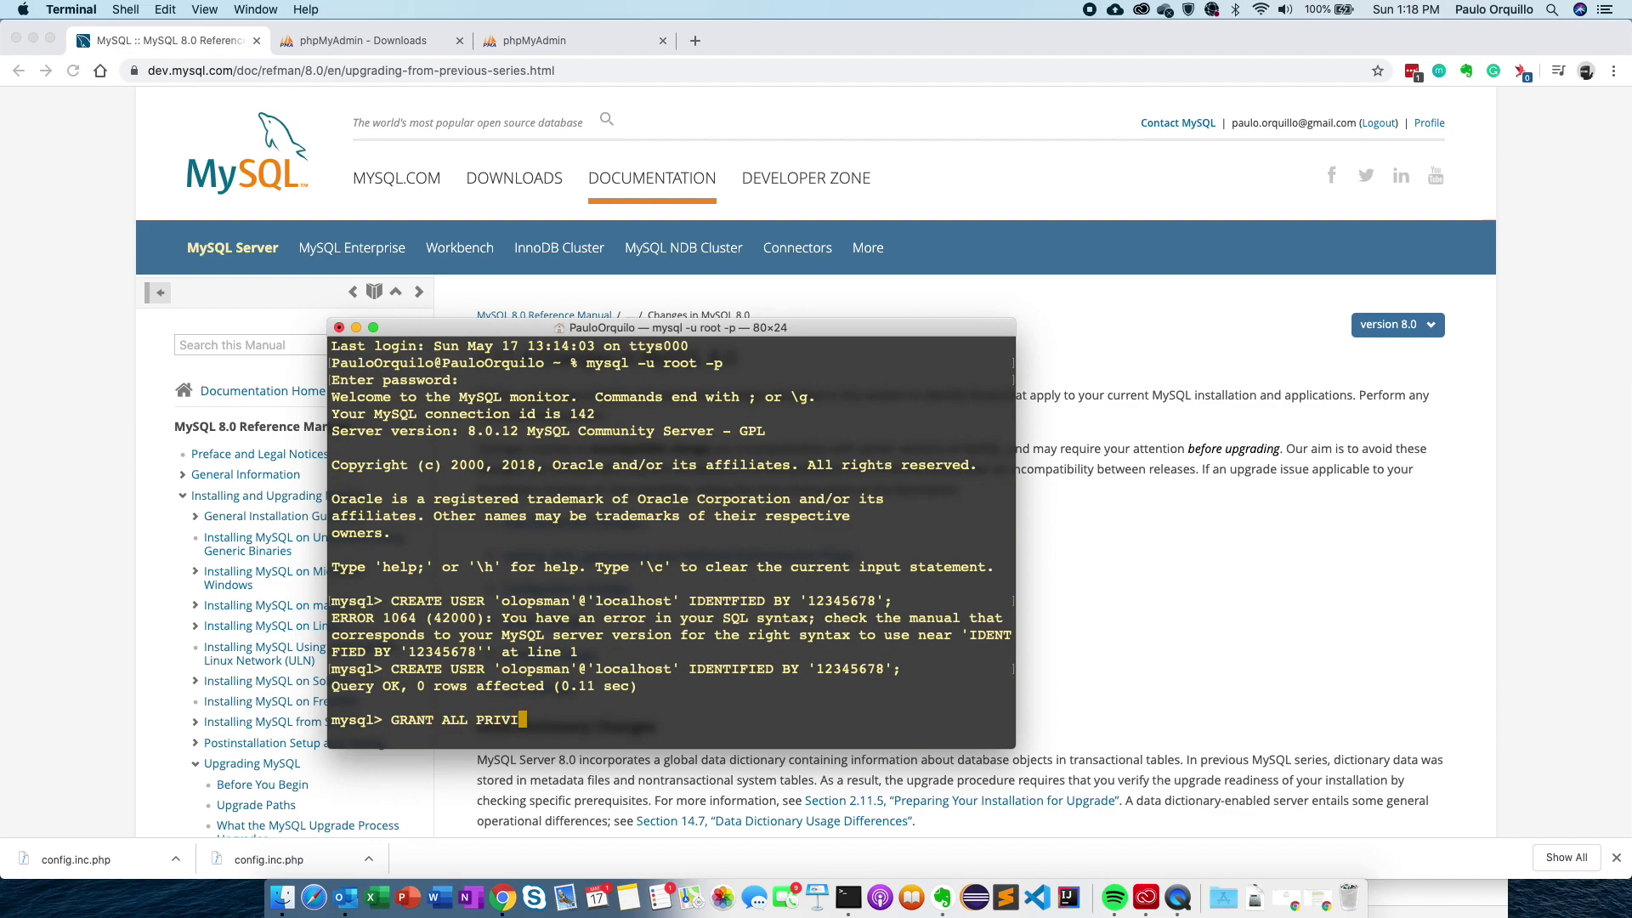
{"action": "type", "text": "LEGES O"}
{"action": "type", "text": "N *"}
{"action": "type", "text": ".* T"}
{"action": "type", "text": "O "}
{"action": "type", "text": "'olop"}
{"action": "type", "text": "sman'@"}
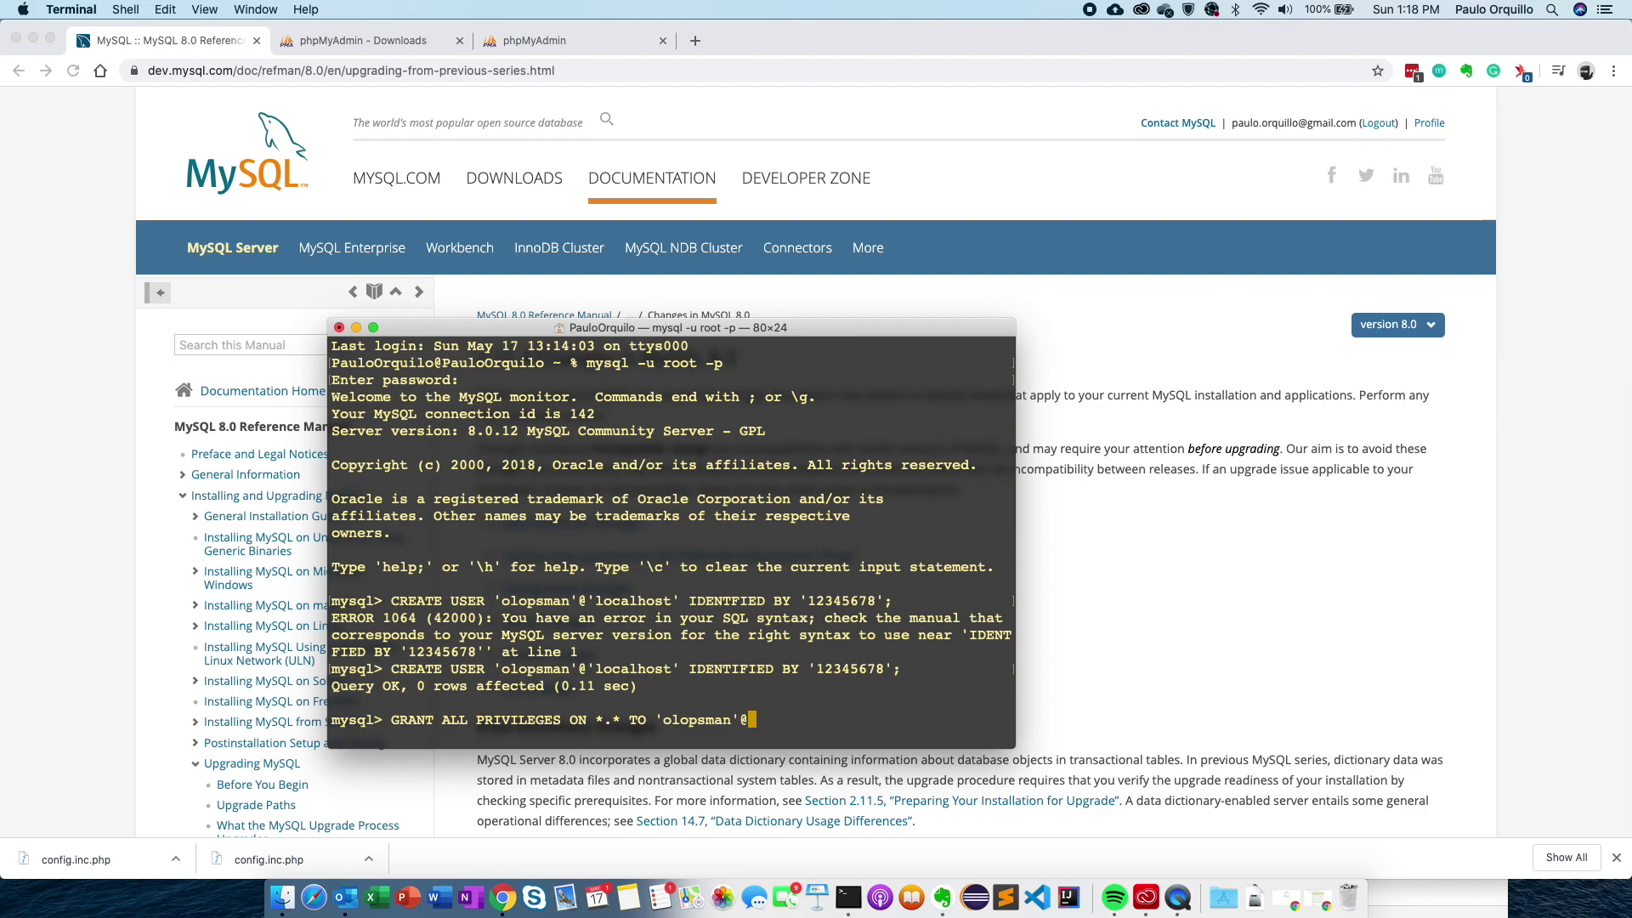
{"action": "type", "text": "'localhost'"}
{"action": "type", "text": ";"}
Grant ALL PRIVILEGES ON *.* to 'olopsman'@'localhost', then bring Chrome's MySQL docs forward
{"action": "key", "text": "Return"}
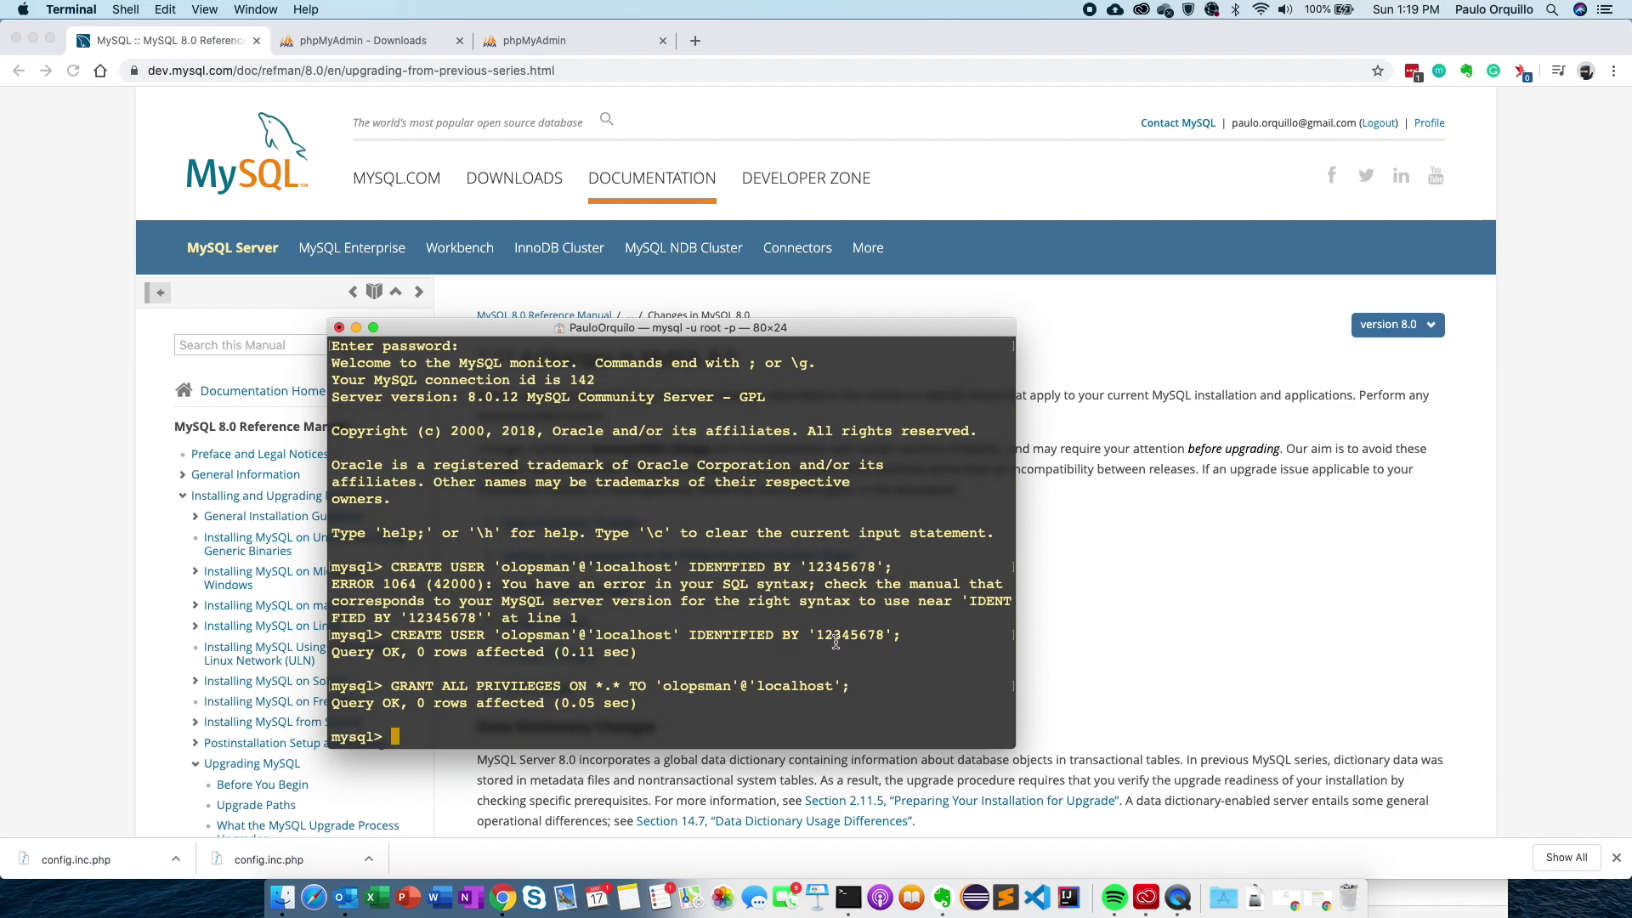
{"action": "left_click", "coordinate": [1149, 621]}
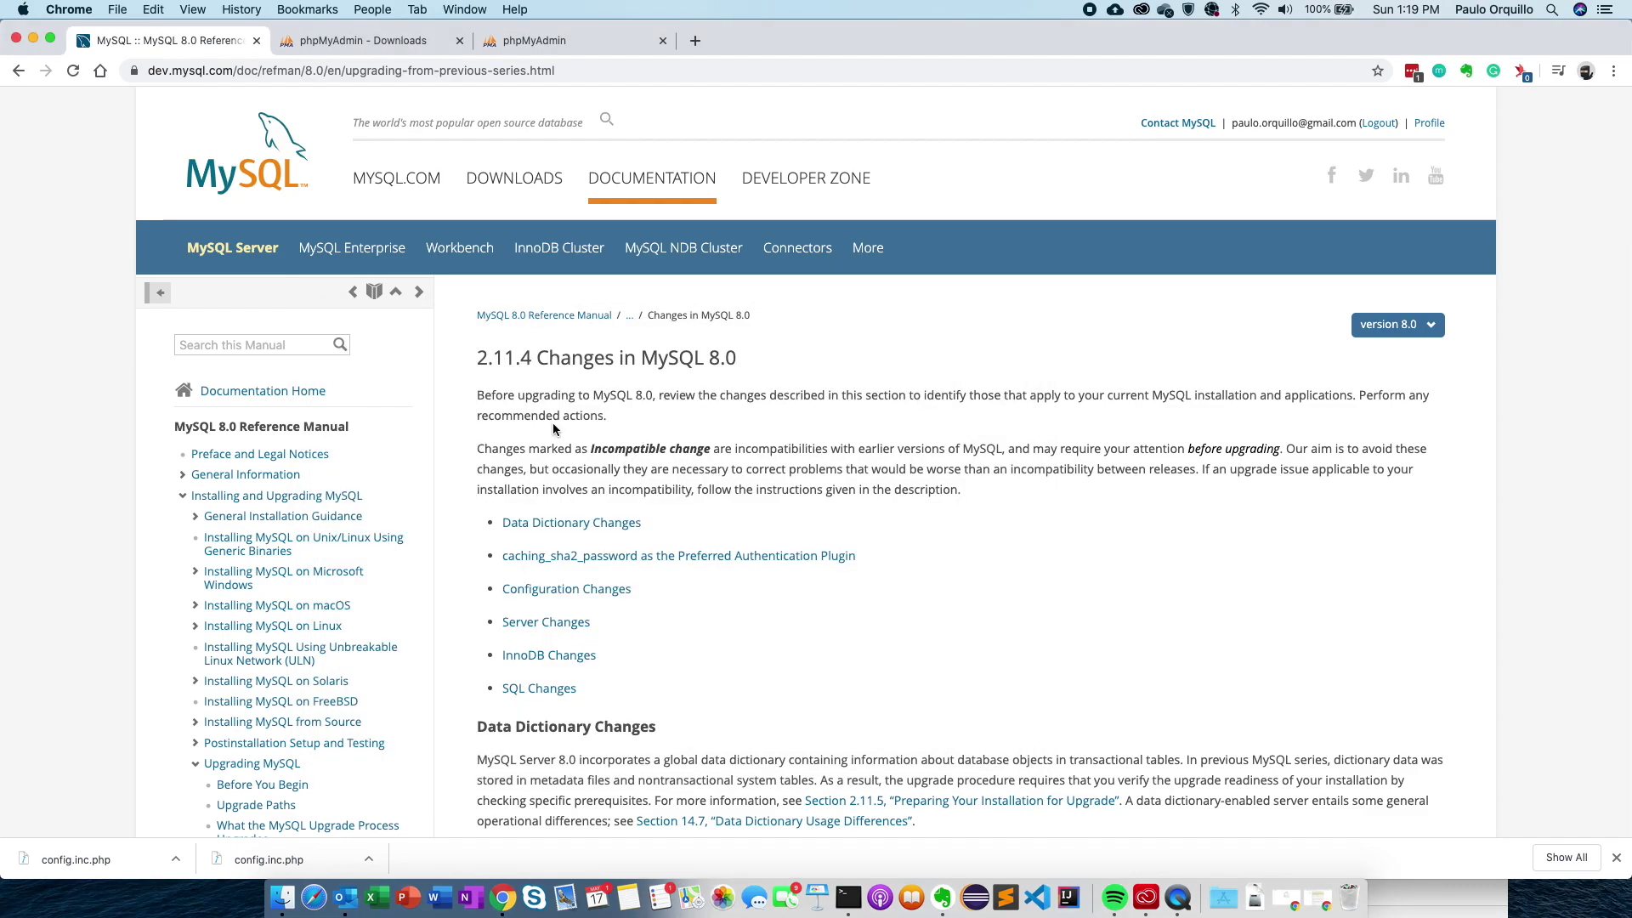
Switch to the phpMyAdmin Downloads tab and highlight the 5.0.2 version number
{"action": "left_click", "coordinate": [371, 40]}
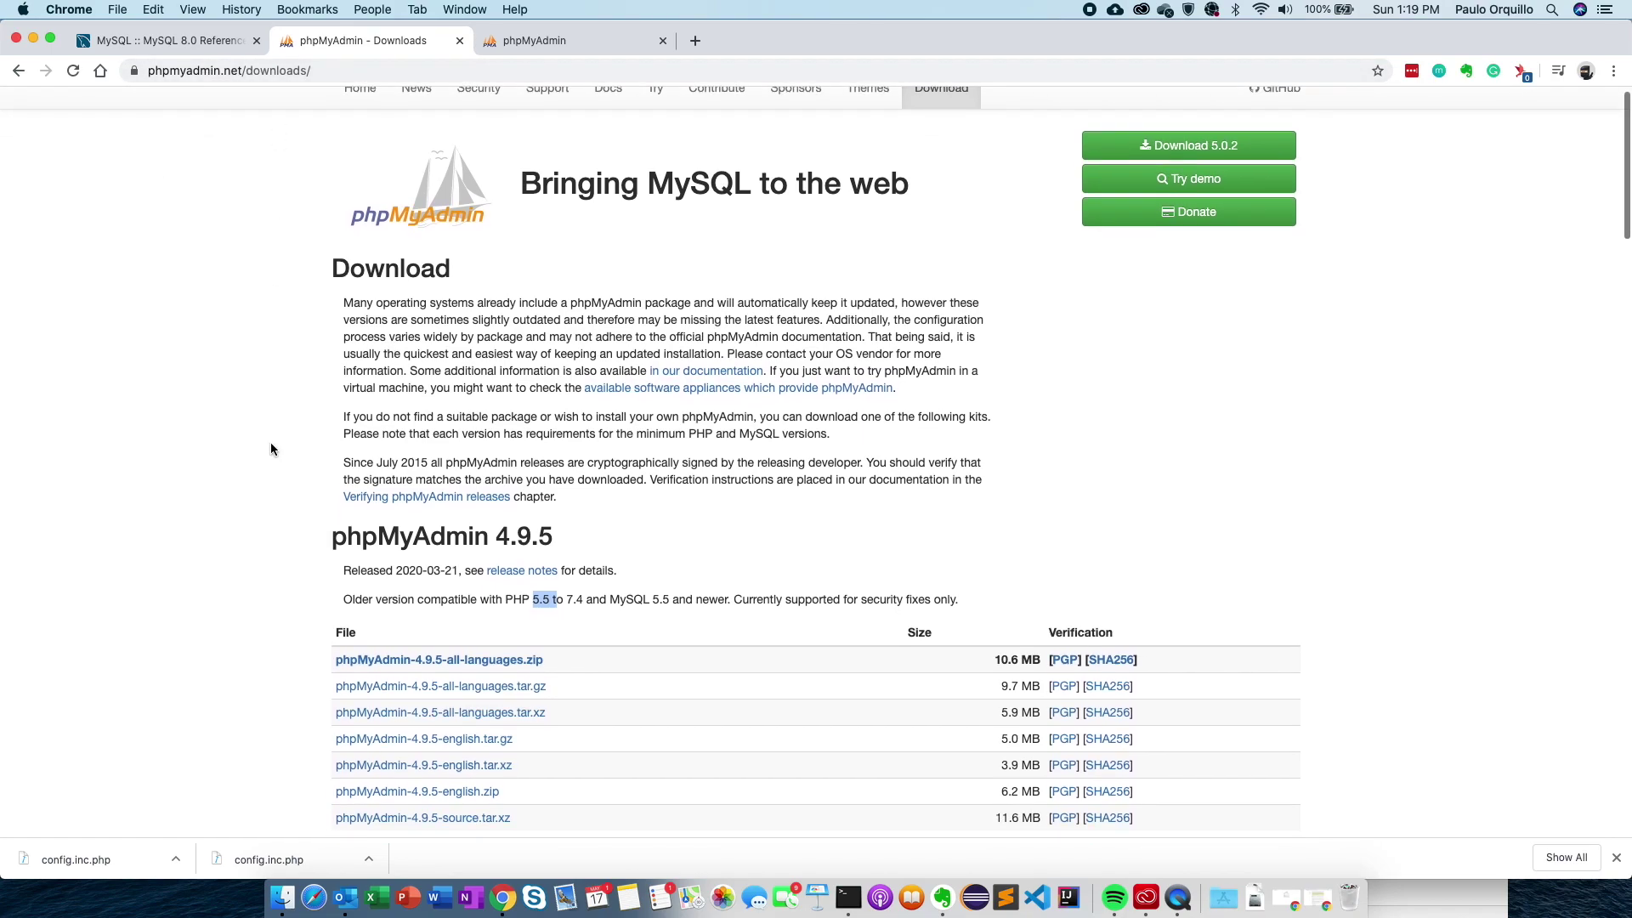
{"action": "scroll", "coordinate": [270, 447], "scroll_direction": "down", "scroll_amount": 5}
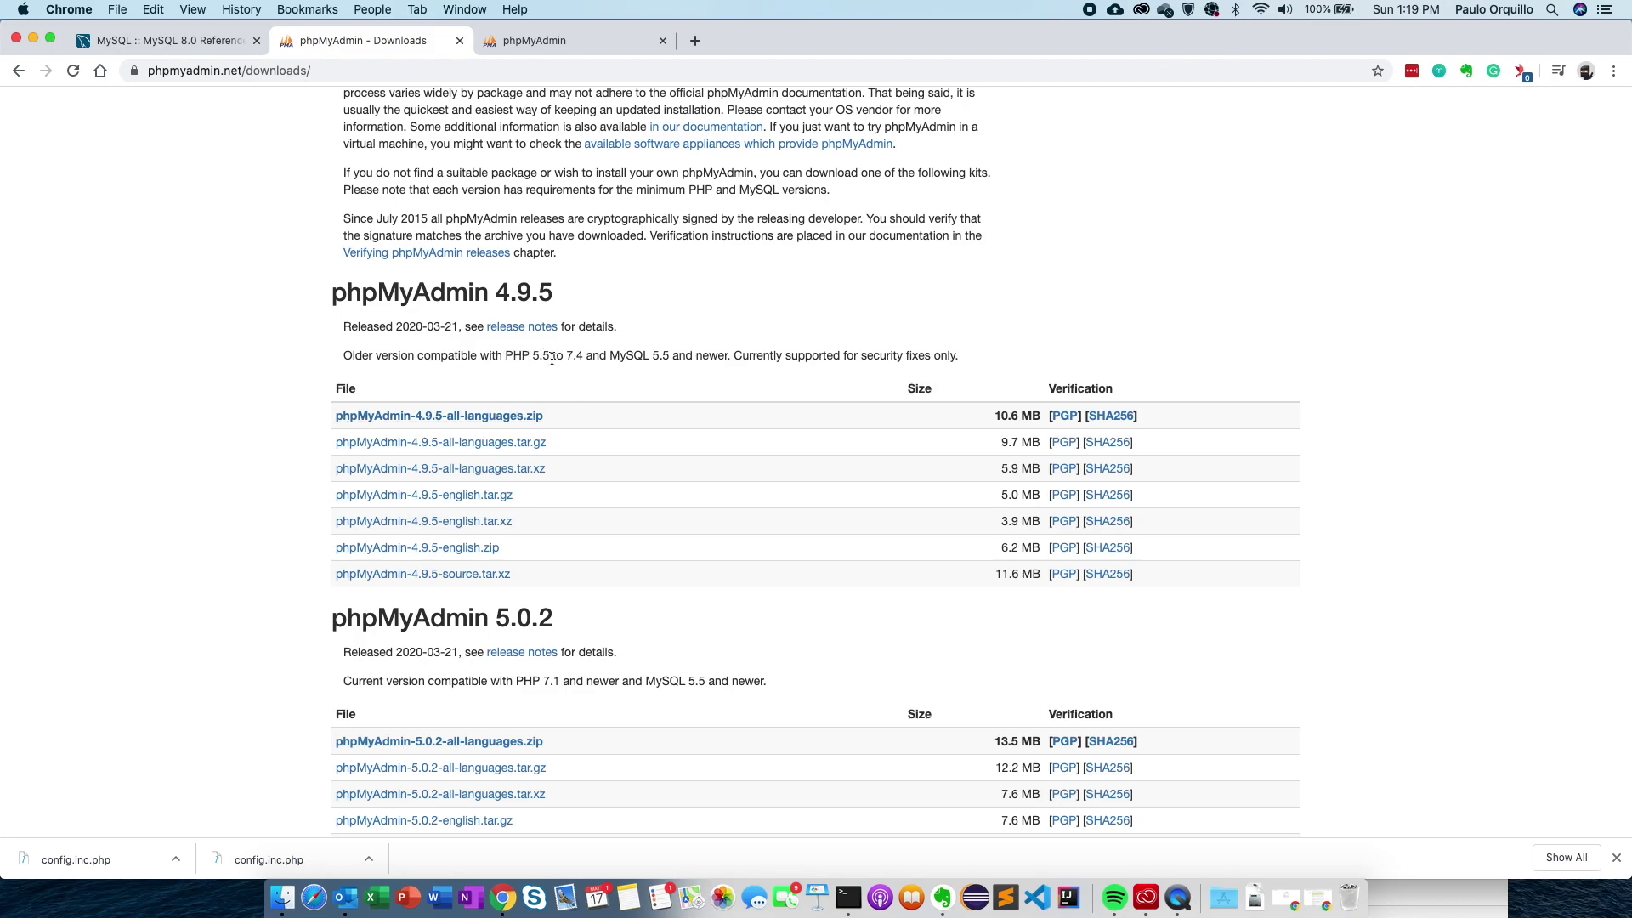
{"action": "left_click_drag", "start_coordinate": [499, 293], "coordinate": [566, 294]}
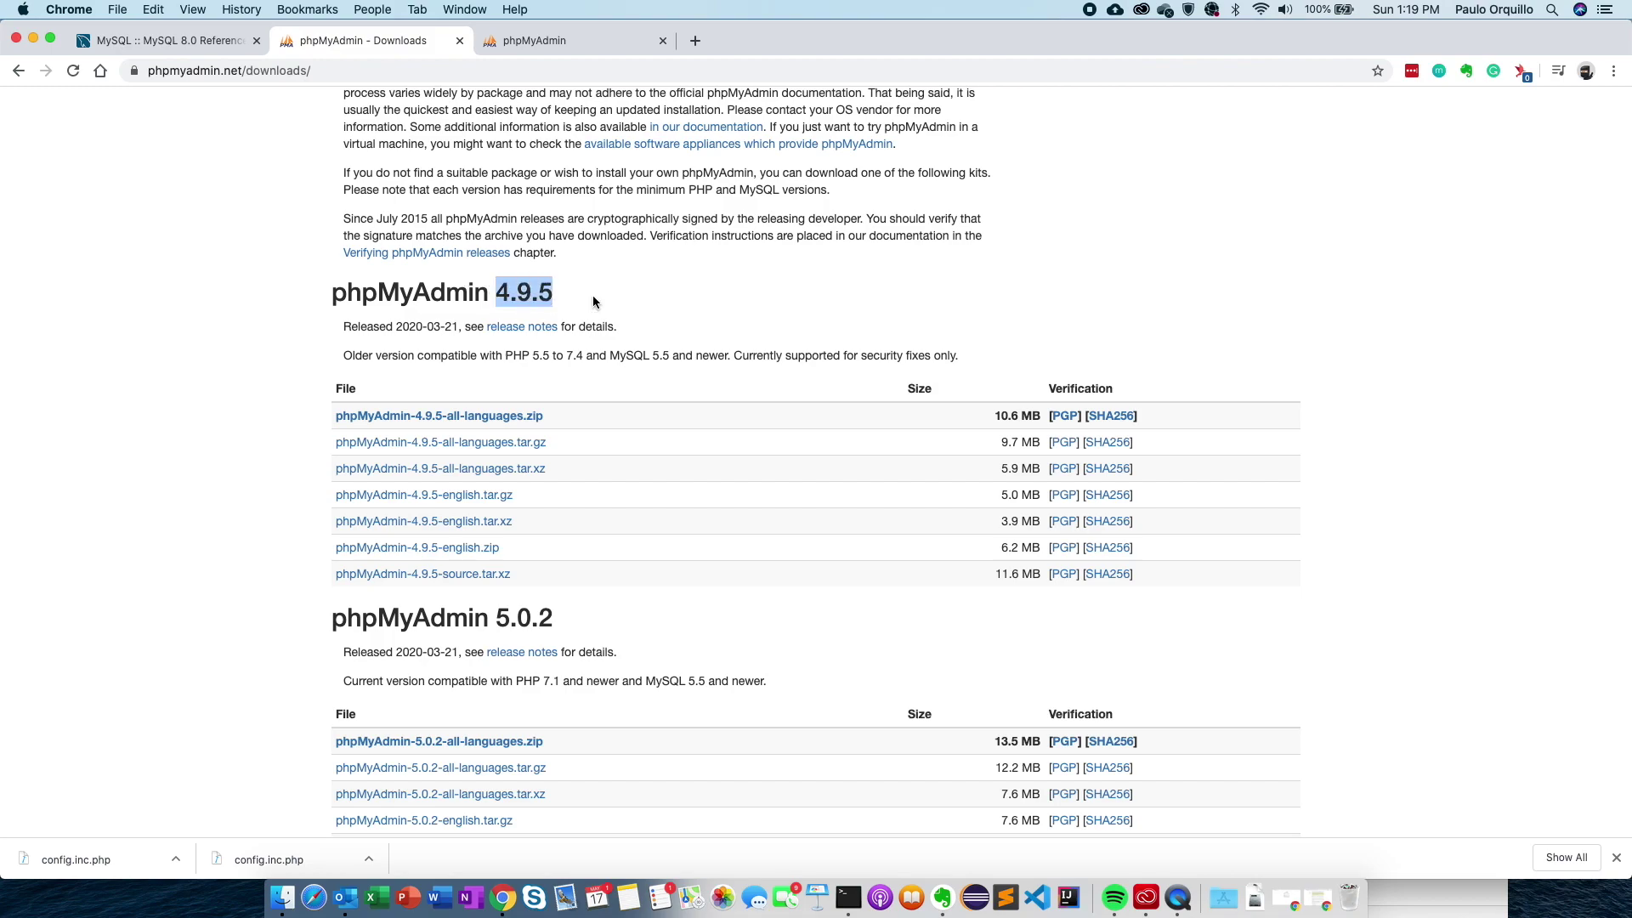
{"action": "scroll", "coordinate": [663, 300], "scroll_direction": "down", "scroll_amount": 1}
{"action": "scroll", "coordinate": [685, 297], "scroll_direction": "down", "scroll_amount": 2}
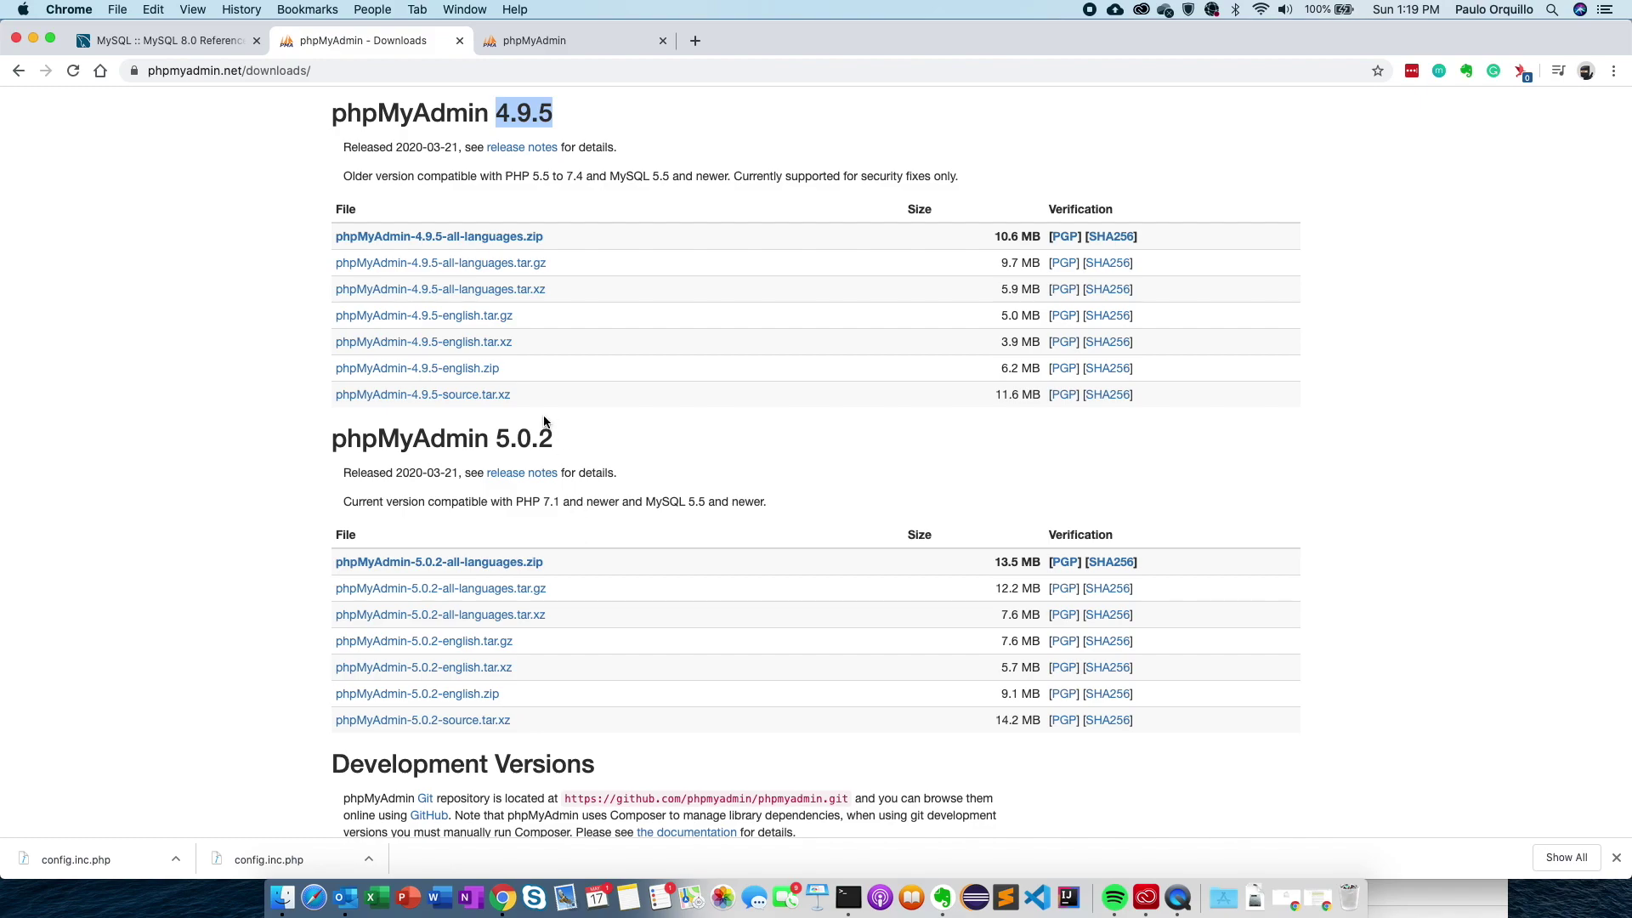
{"action": "left_click_drag", "start_coordinate": [562, 441], "coordinate": [490, 433]}
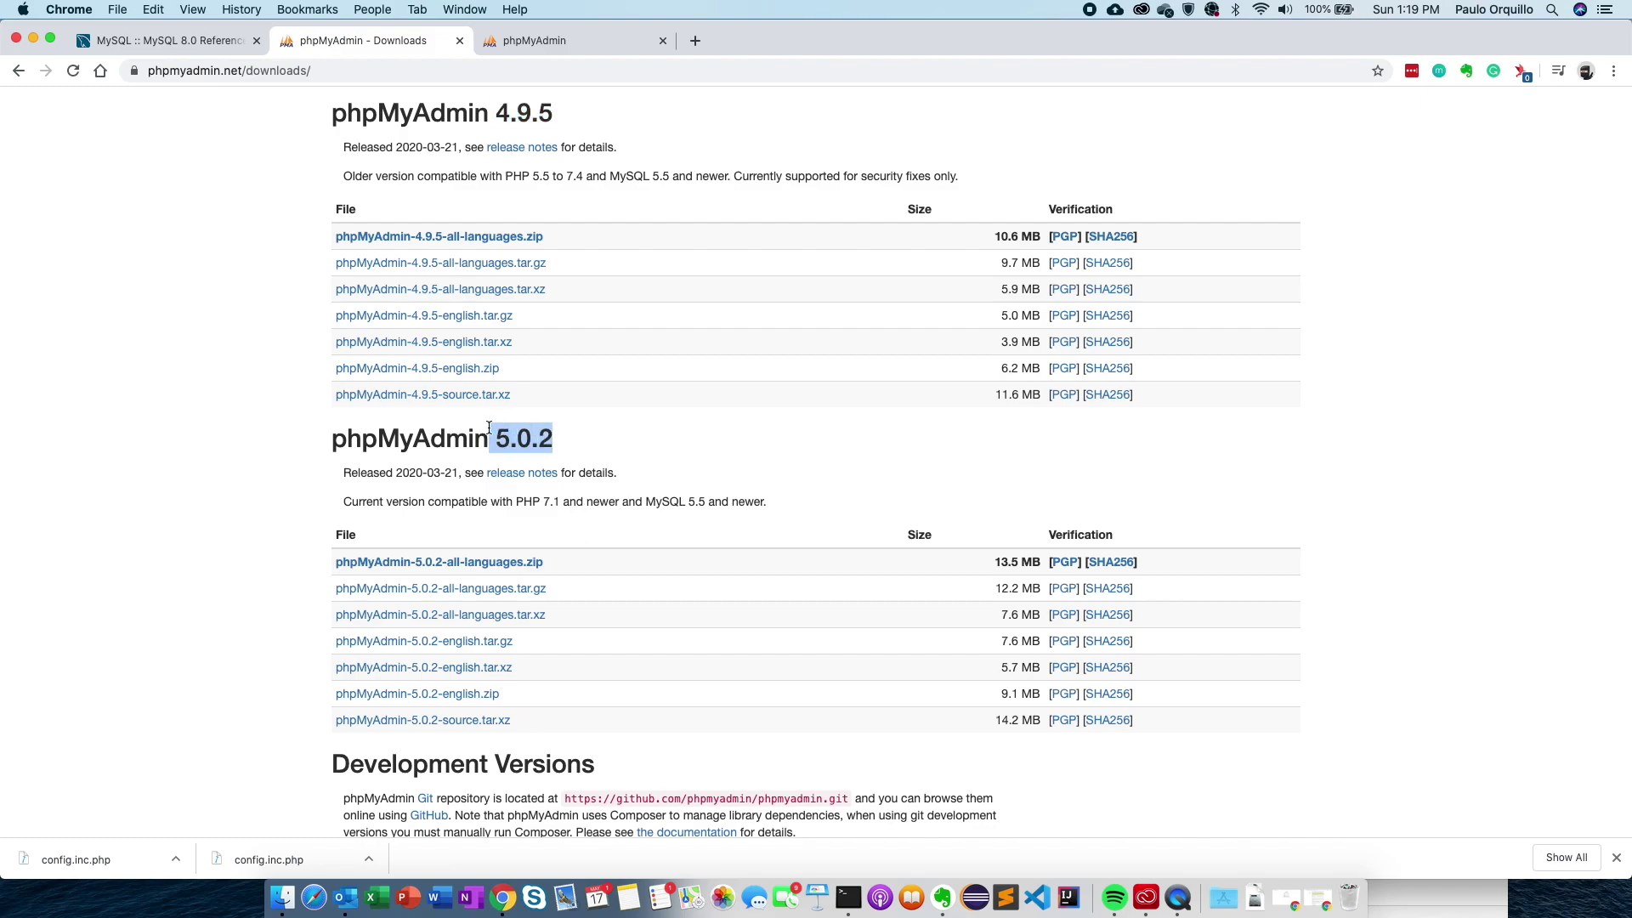
{"action": "left_click", "coordinate": [679, 440]}
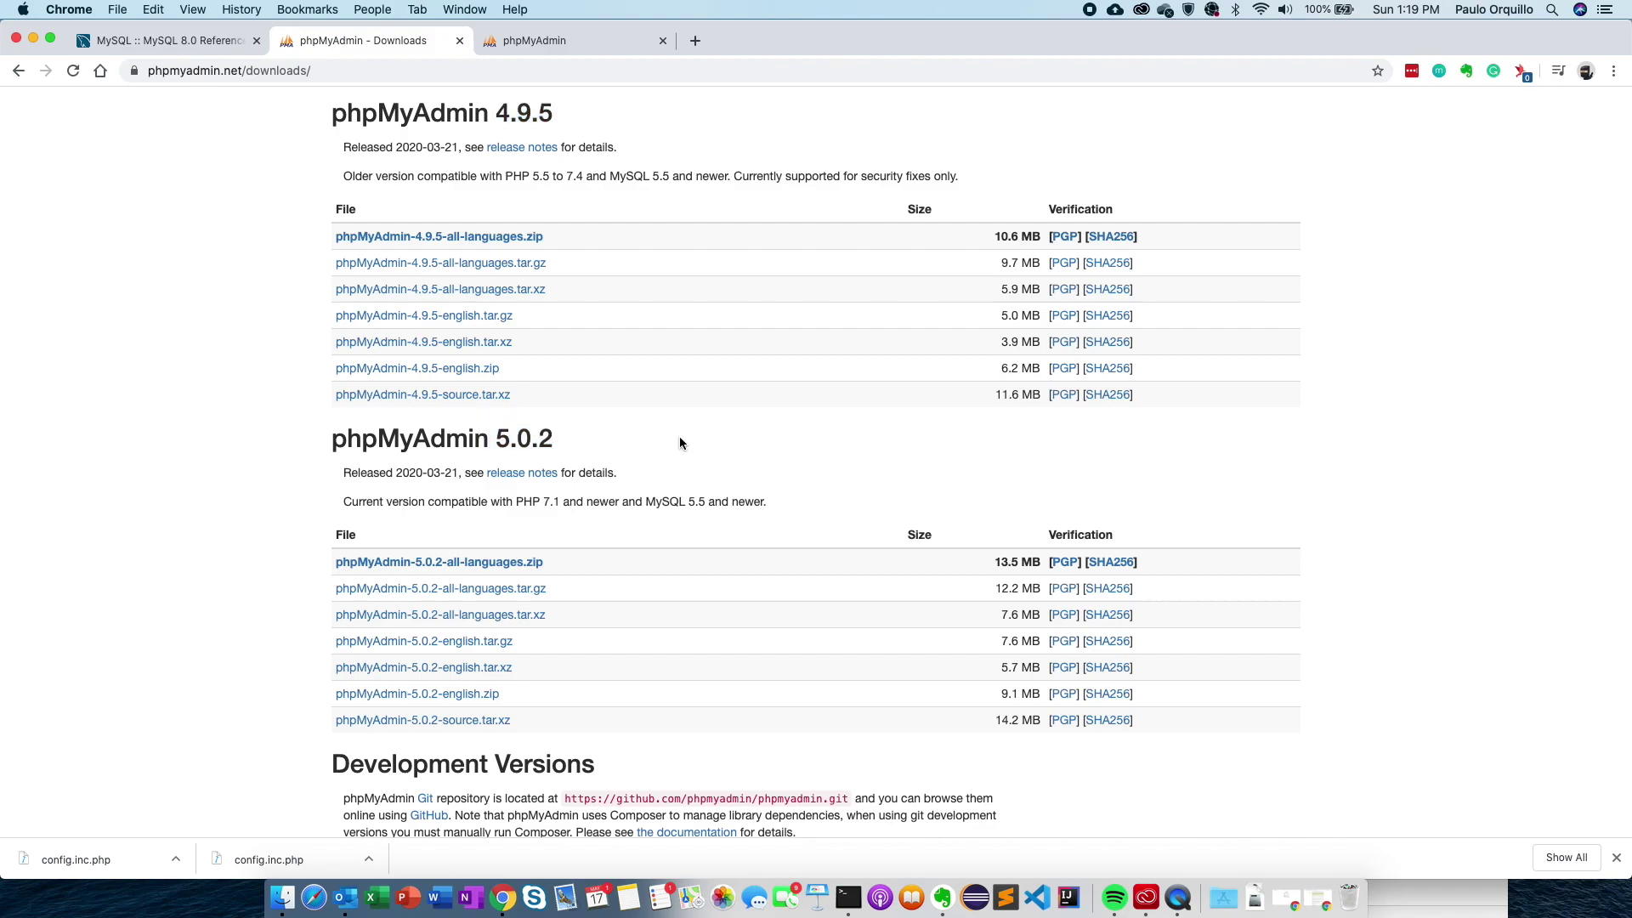
Extract the phpMyAdmin 5.0.2 zip in Downloads and copy the extracted folder
{"action": "left_click", "coordinate": [283, 885]}
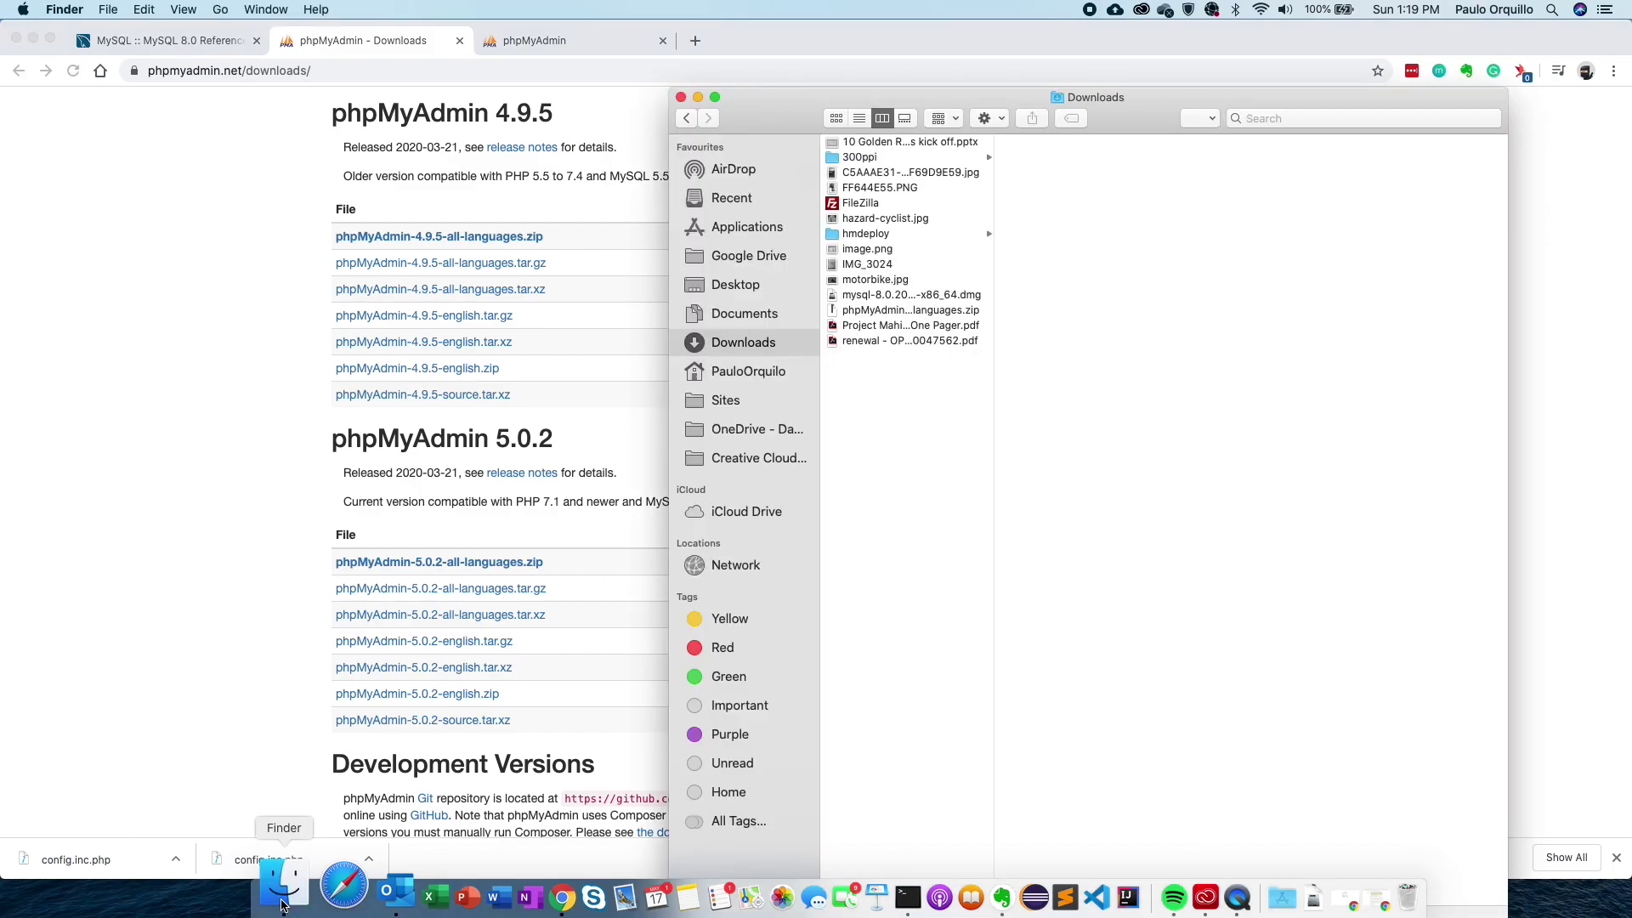
{"action": "double_click", "coordinate": [921, 311]}
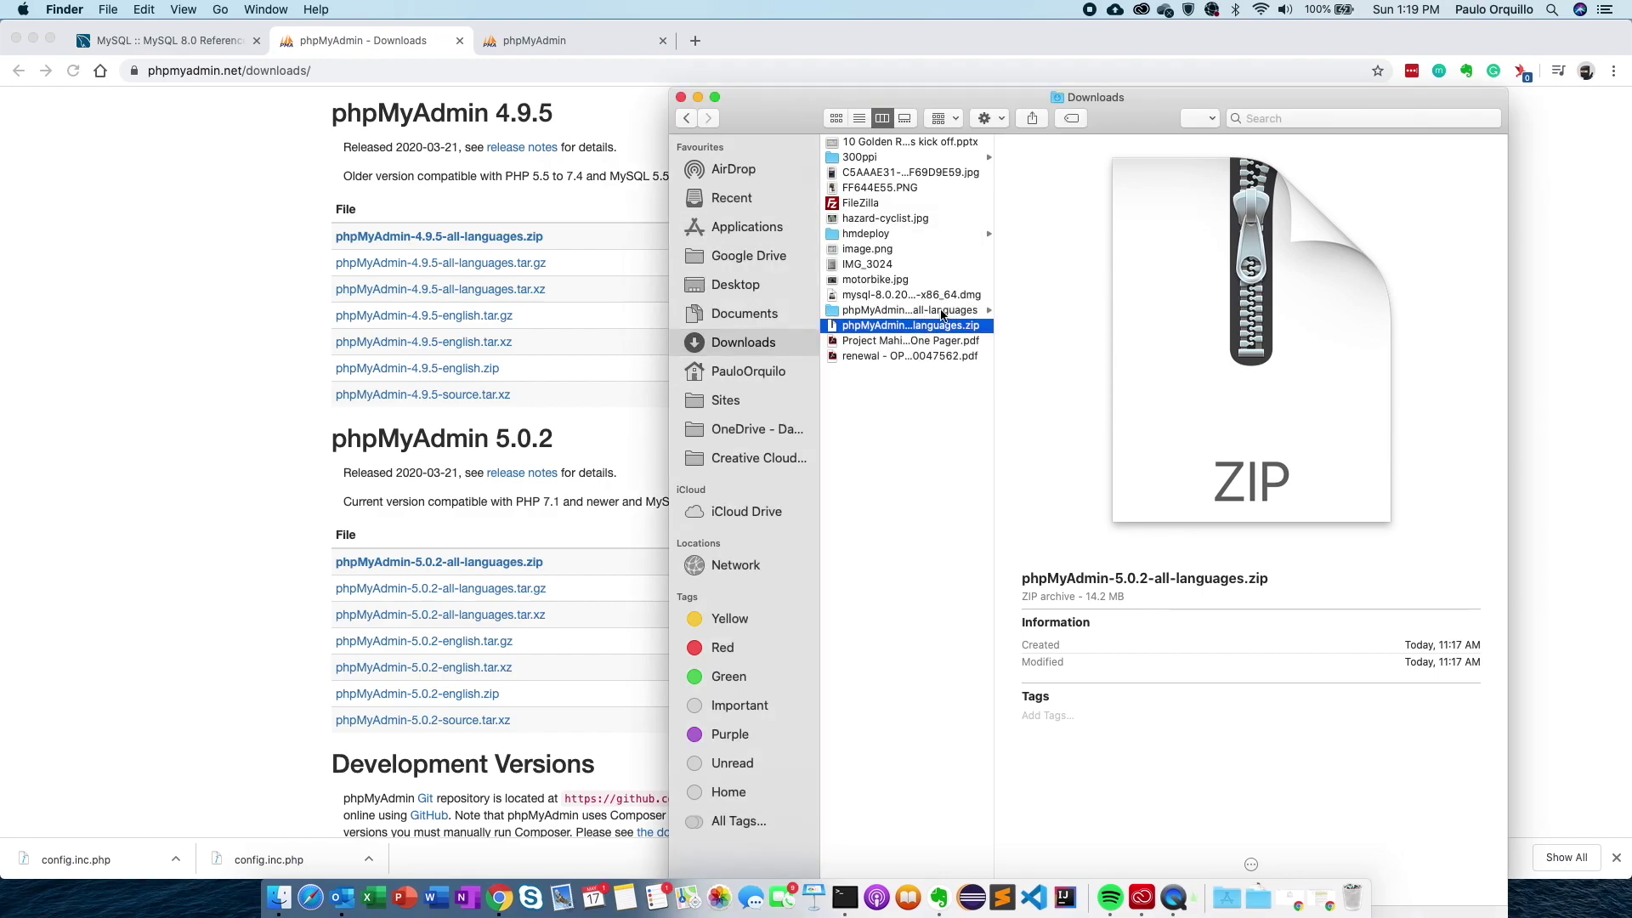
{"action": "left_click", "coordinate": [946, 312]}
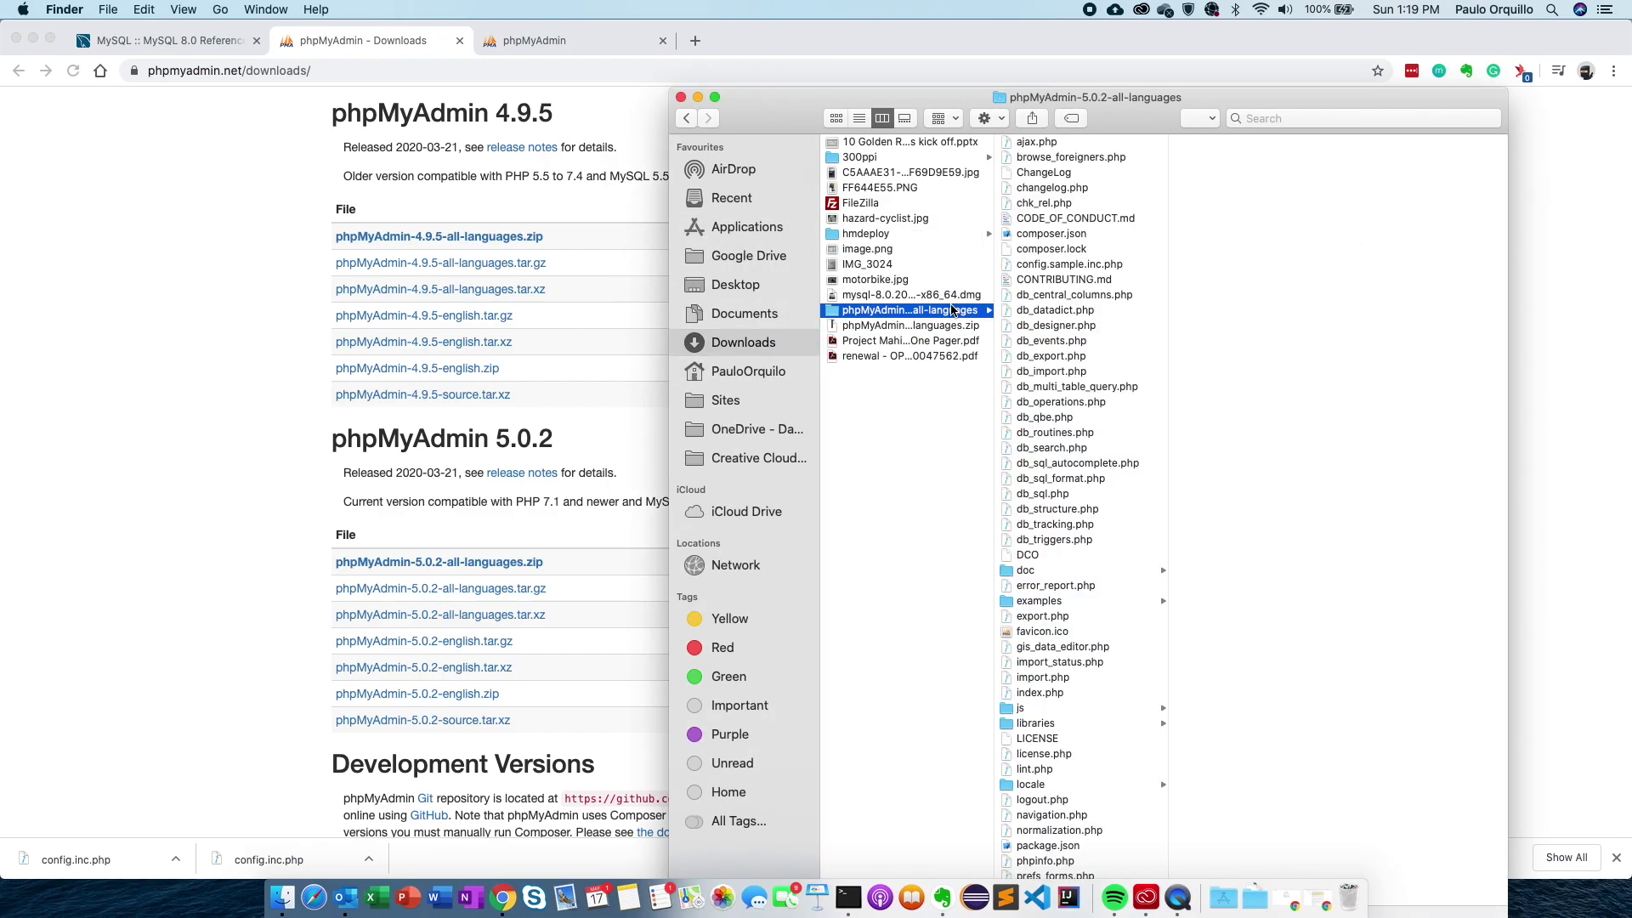
{"action": "key", "text": "Return"}
{"action": "left_click", "coordinate": [933, 420]}
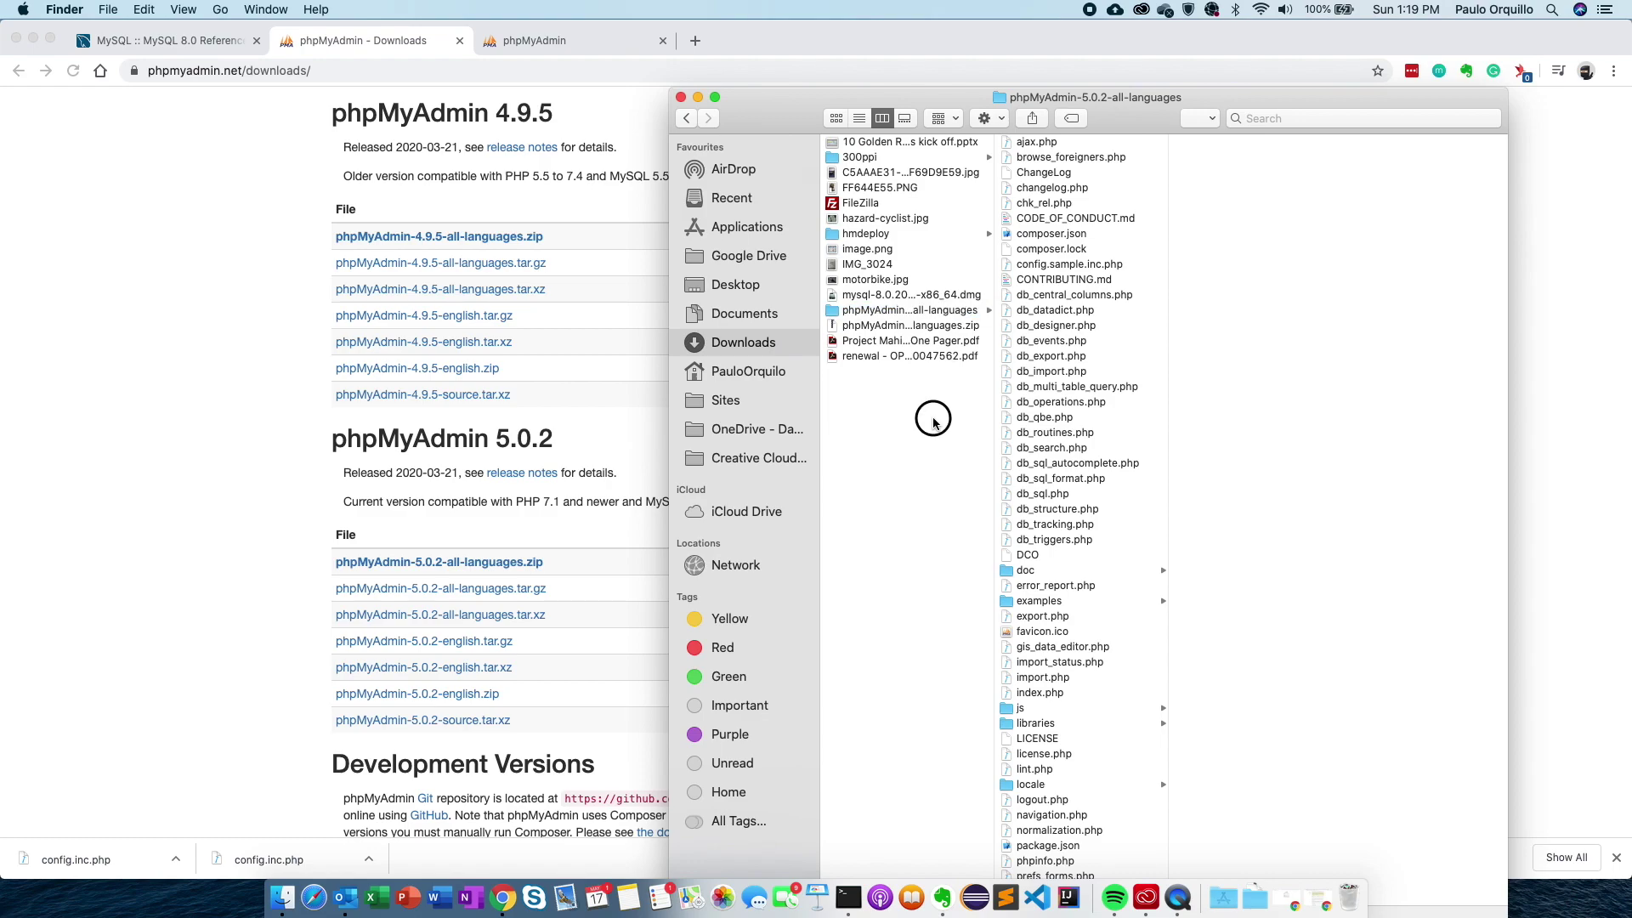
{"action": "left_click", "coordinate": [964, 310]}
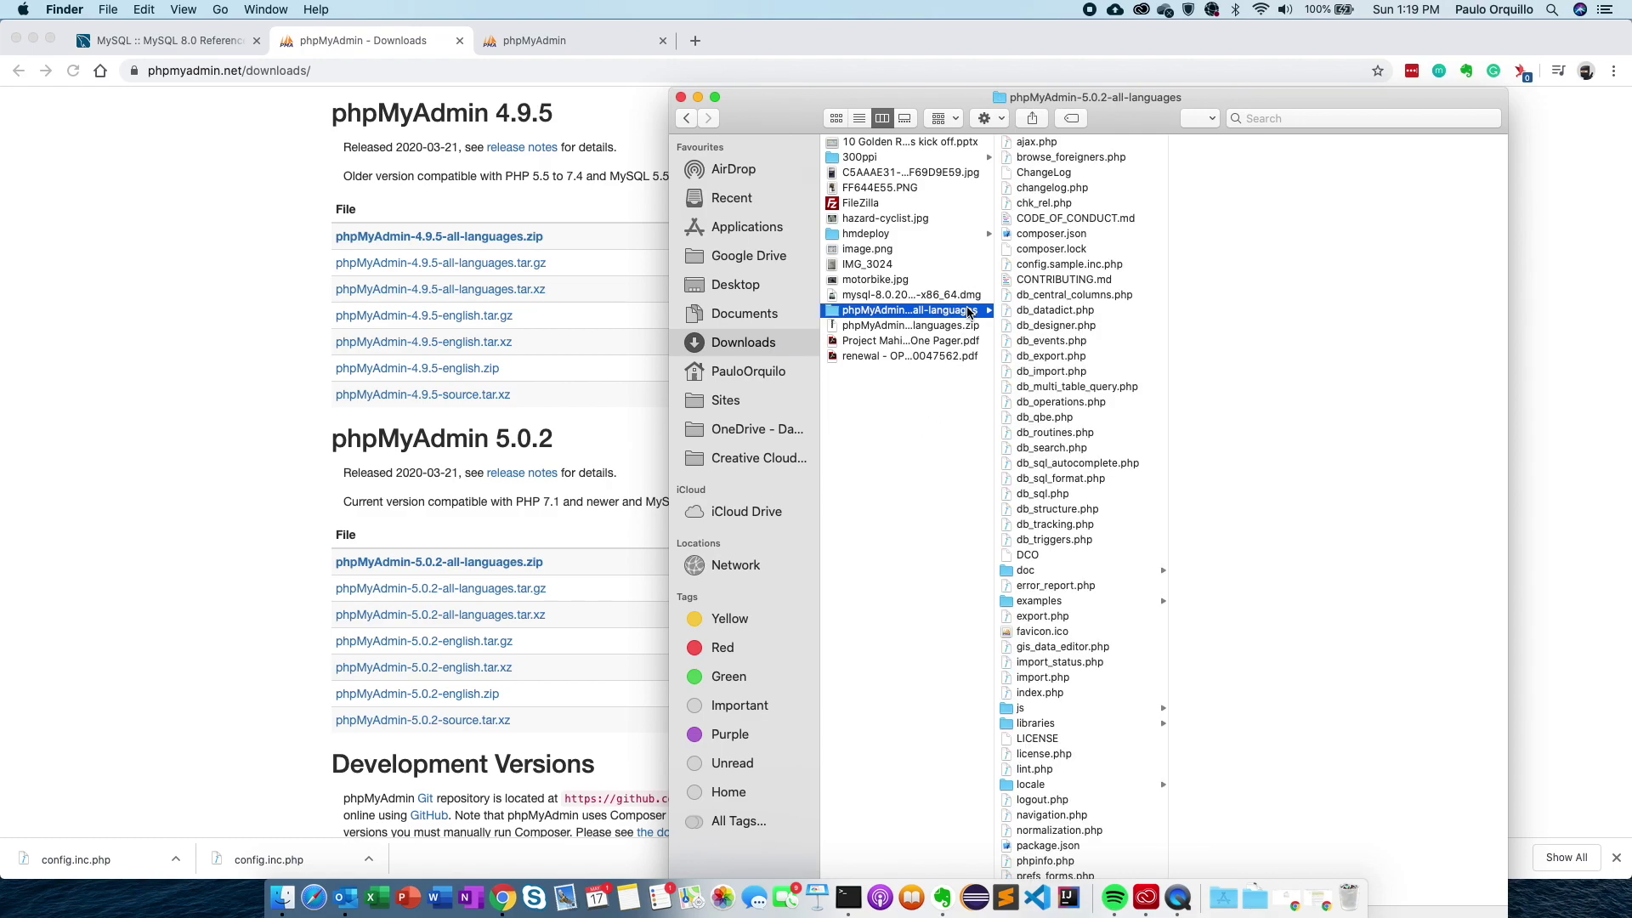
Paste the folder into Sites and rename it phpMyAdmin-5.0.2
{"action": "left_click", "coordinate": [726, 400]}
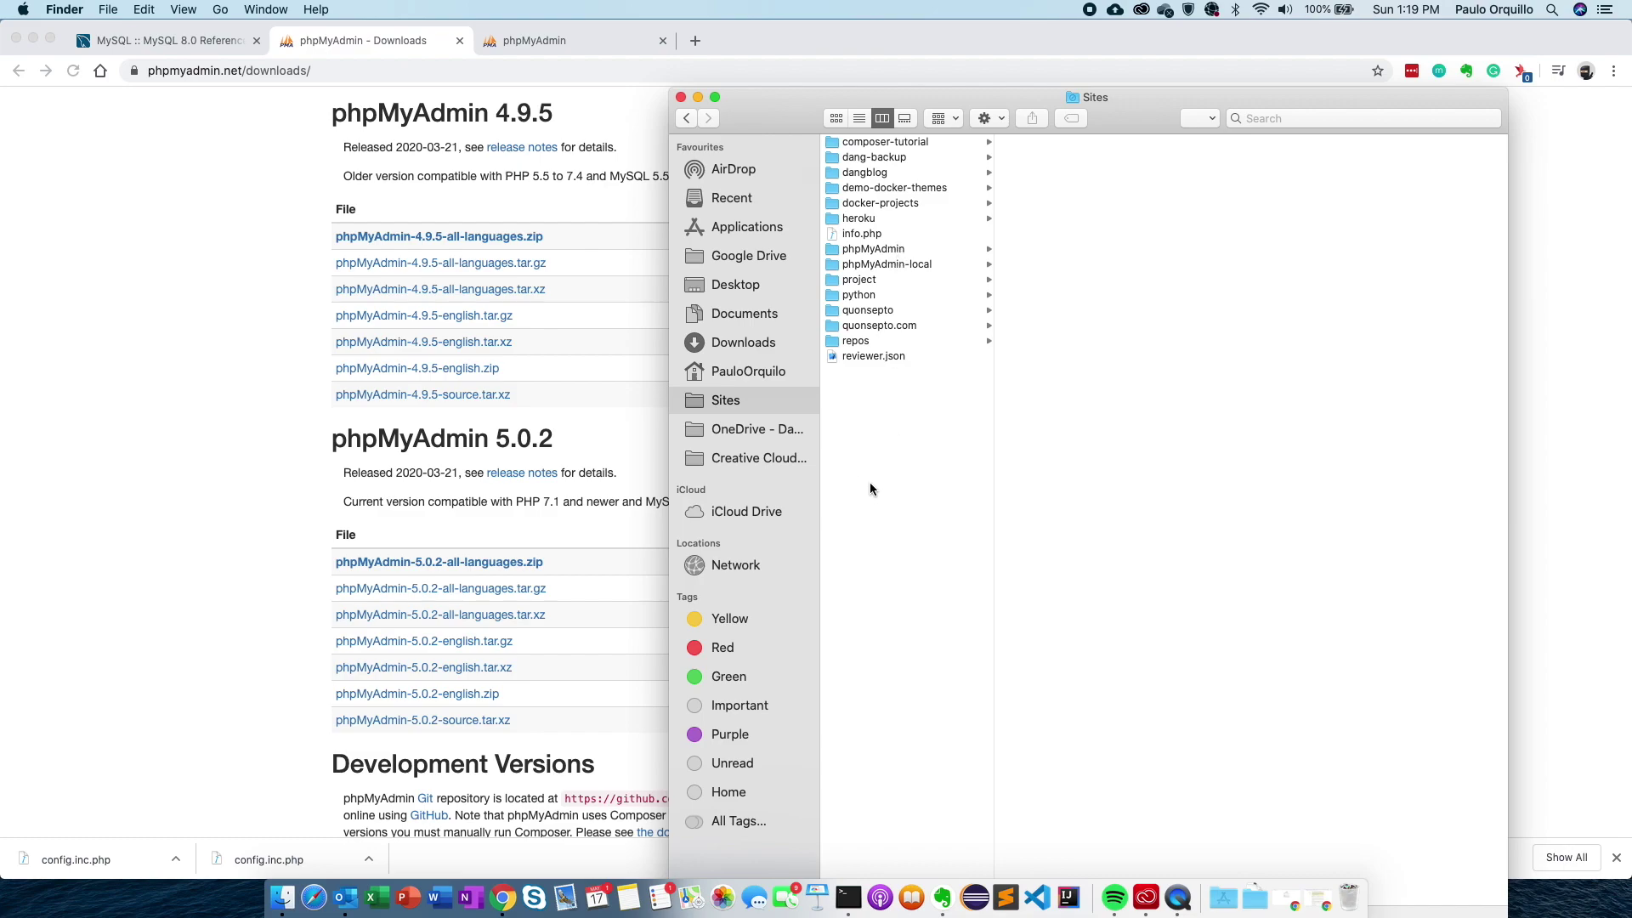
{"action": "key", "text": "super+v"}
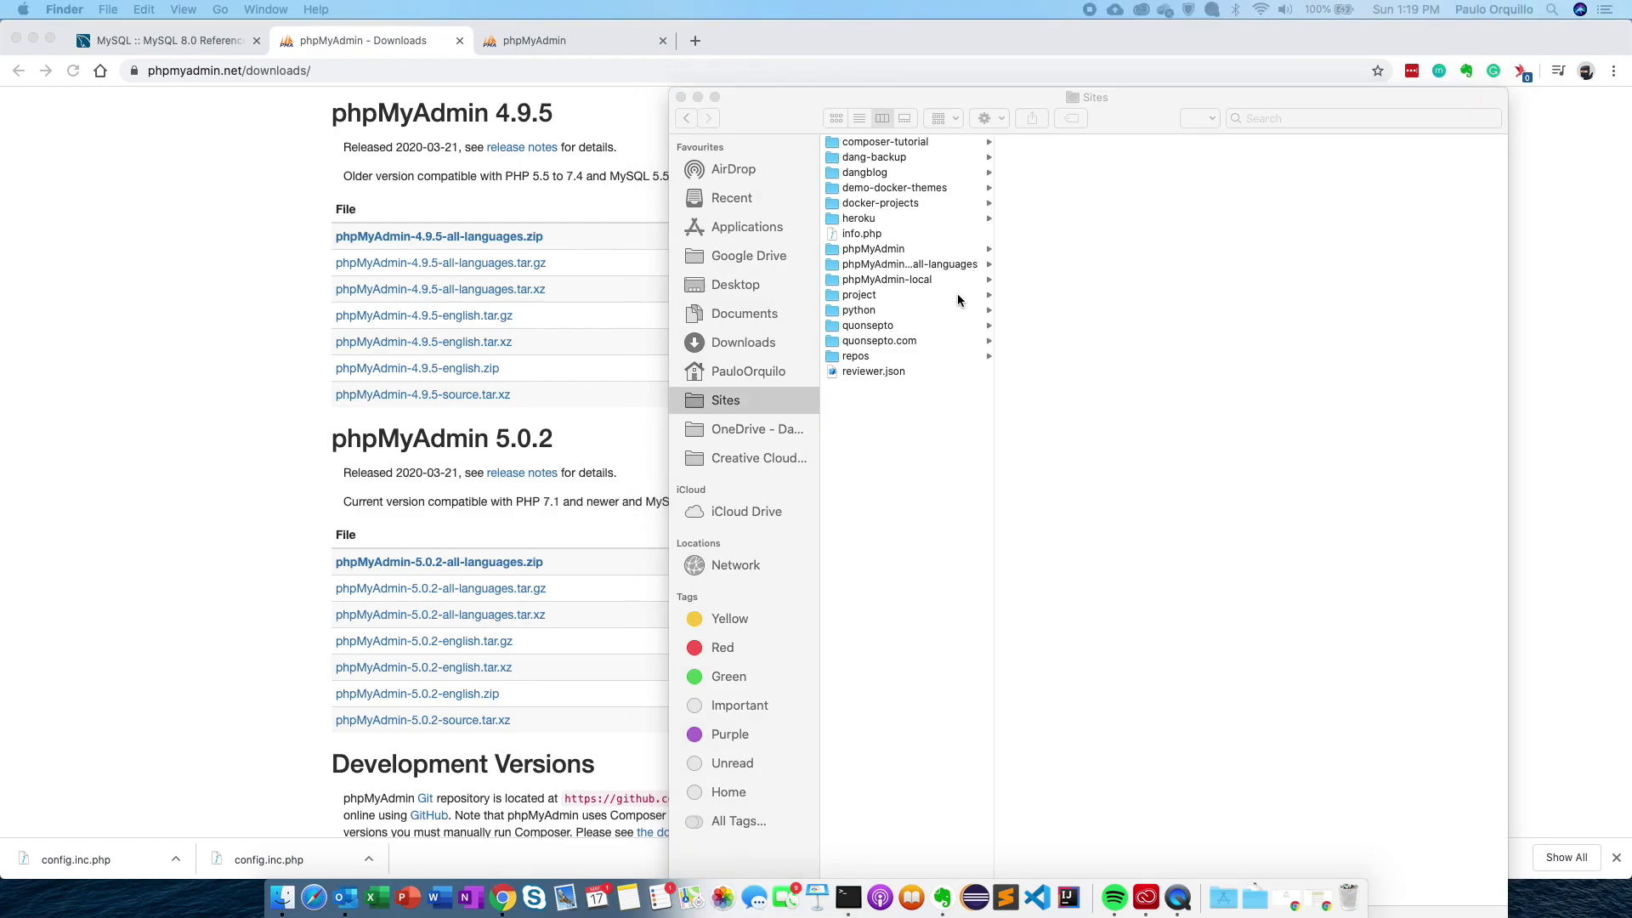
{"action": "left_click", "coordinate": [958, 266]}
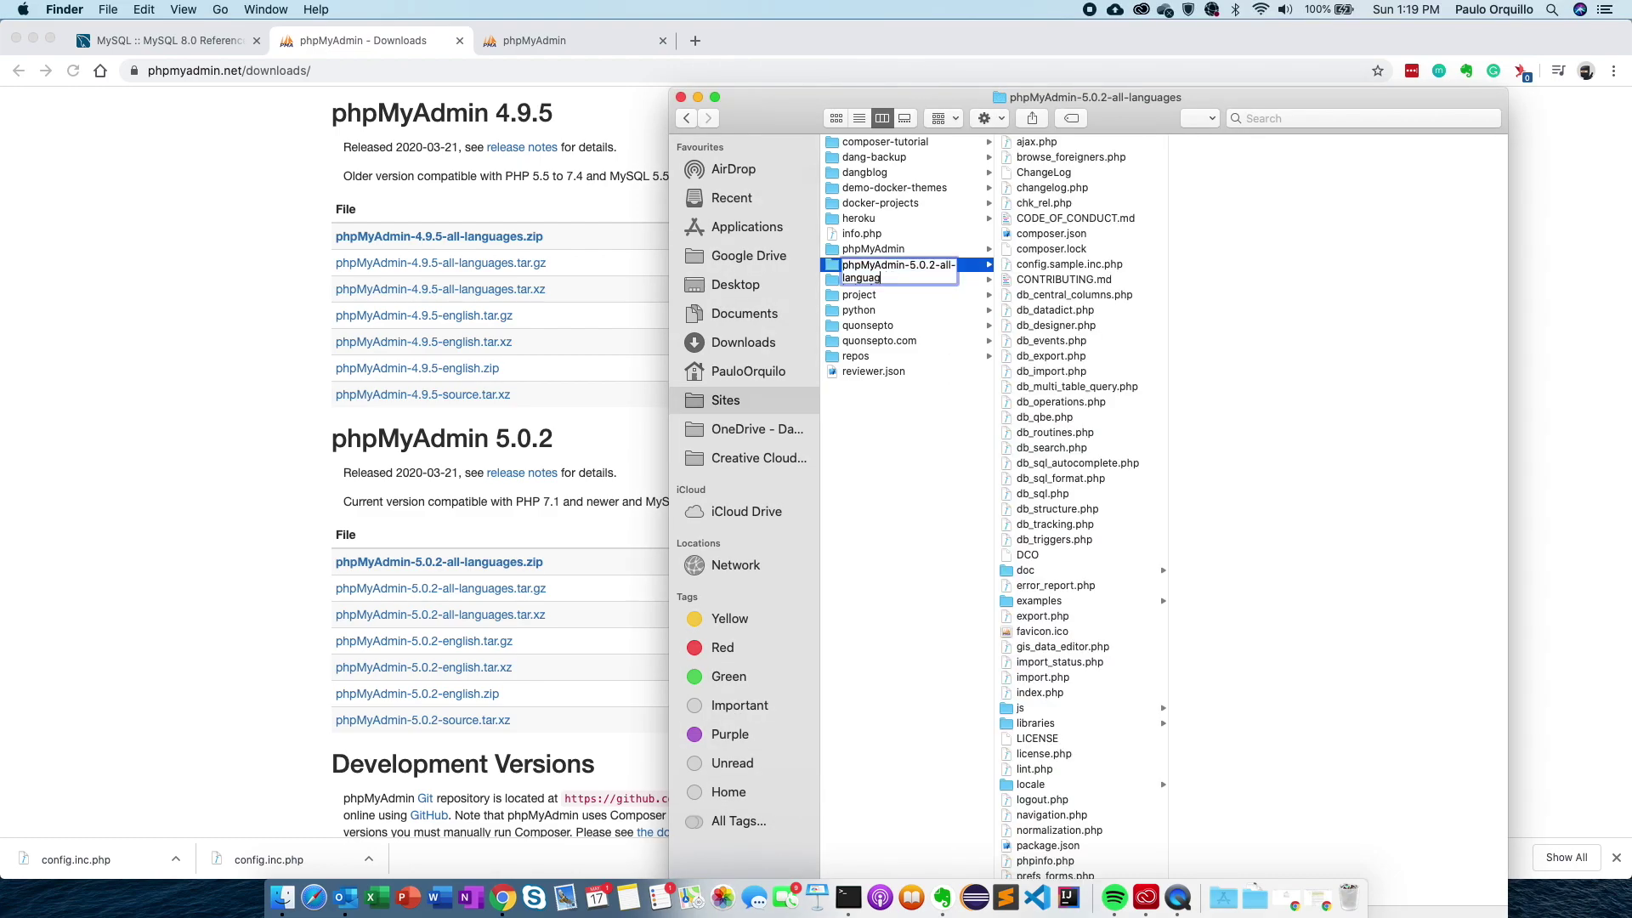
{"action": "key", "text": "Return"}
{"action": "key", "text": "BackSpace"}
{"action": "key", "text": "BackSpace"}
{"action": "key", "text": "BackSpace"}
{"action": "key", "text": "BackSpace"}
{"action": "key", "text": "BackSpace"}
{"action": "key", "text": "BackSpace"}
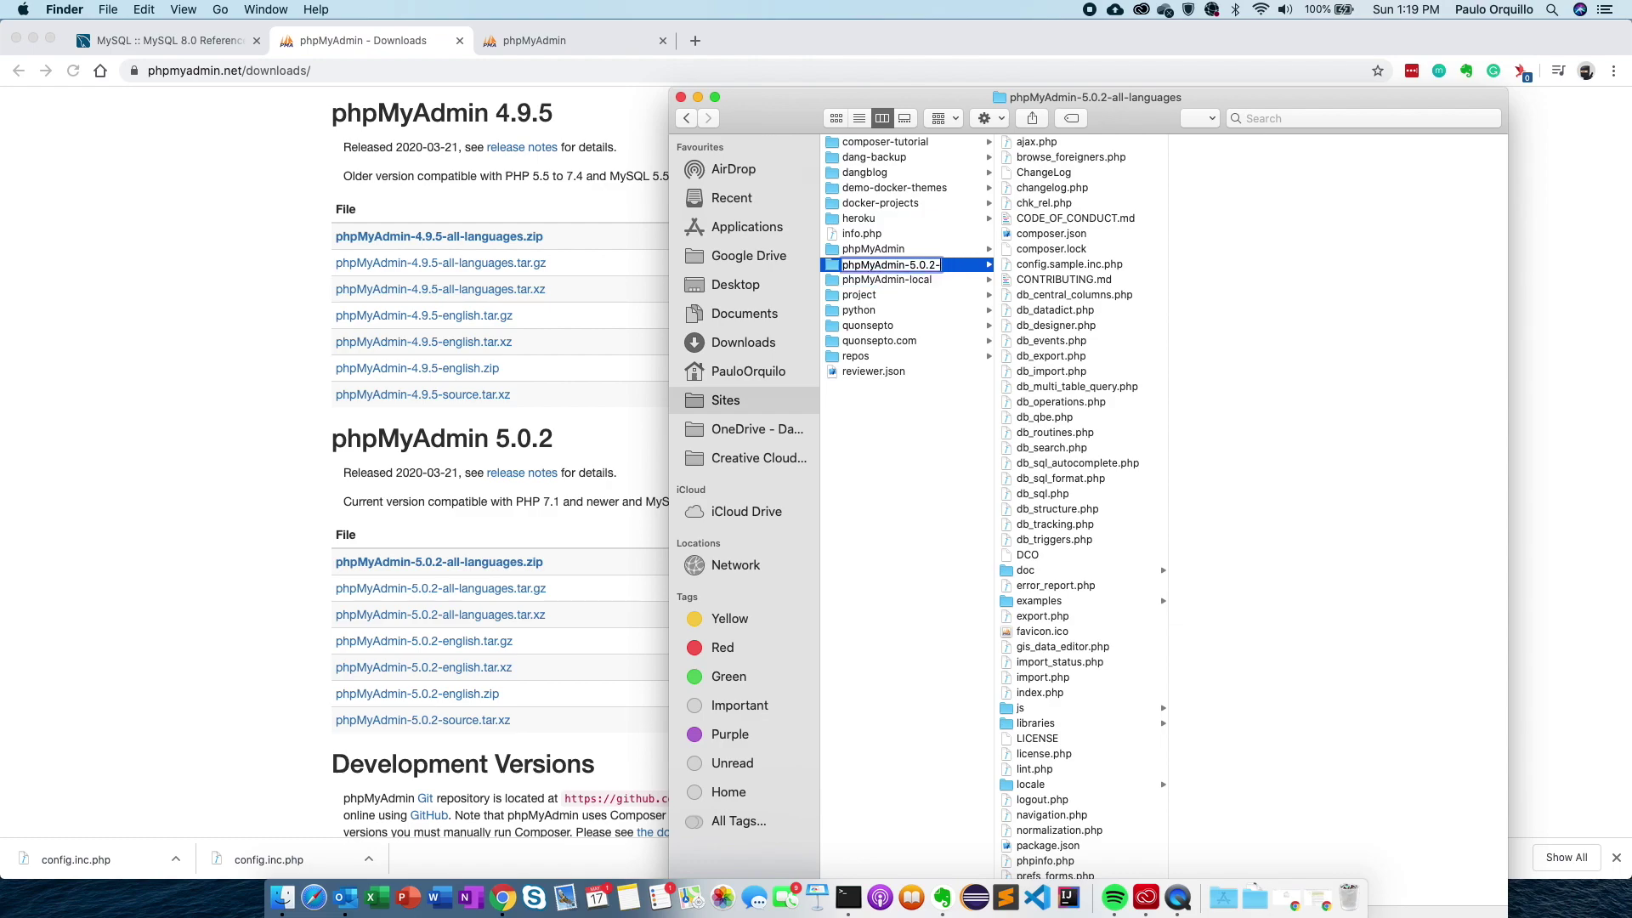
{"action": "key", "text": "BackSpace"}
{"action": "key", "text": "BackSpace"}
{"action": "key", "text": "BackSpace"}
{"action": "key", "text": "Return"}
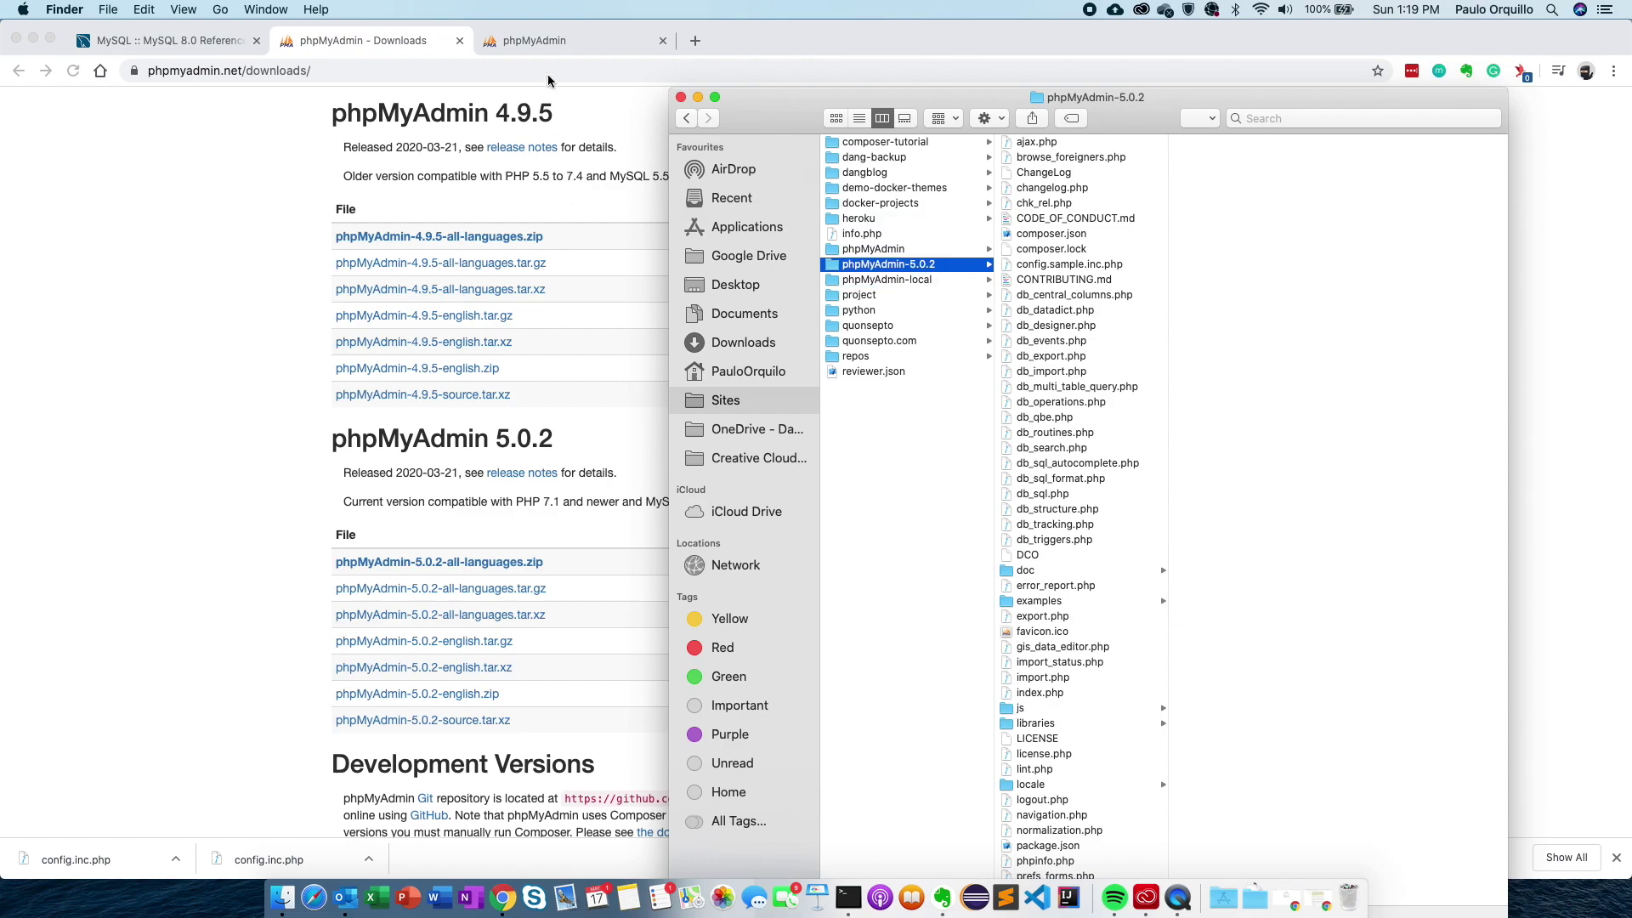
Reload the phpMyAdmin 5.0.2 login page to clear errors, then edit the address toward /setup/
{"action": "left_click", "coordinate": [542, 43]}
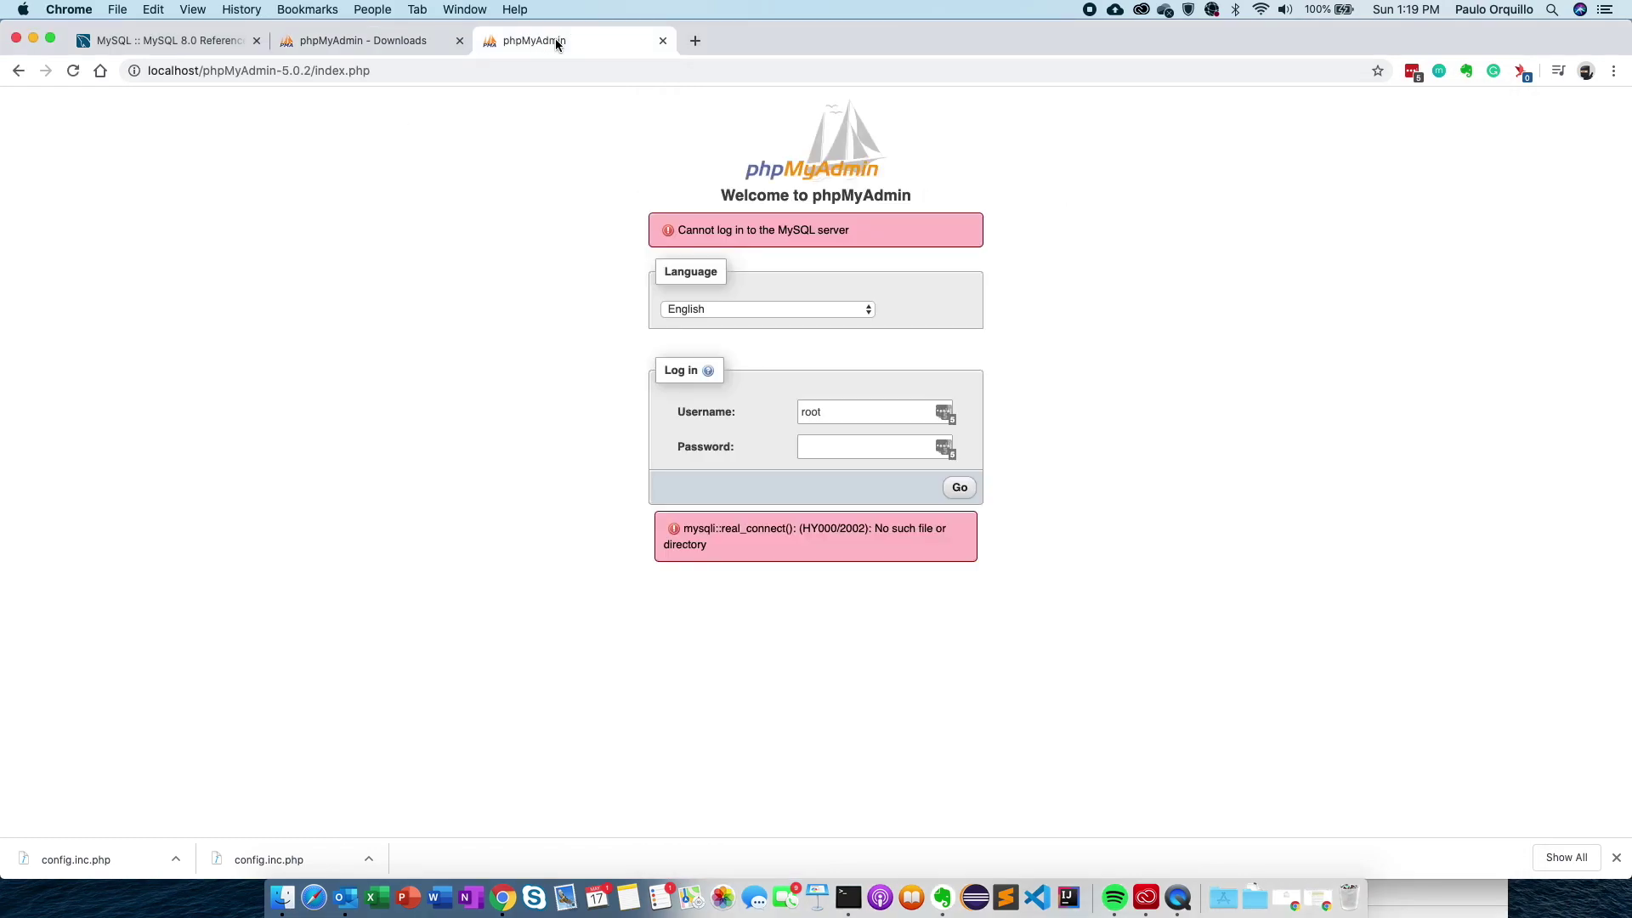
{"action": "left_click", "coordinate": [73, 71]}
{"action": "left_click", "coordinate": [576, 269]}
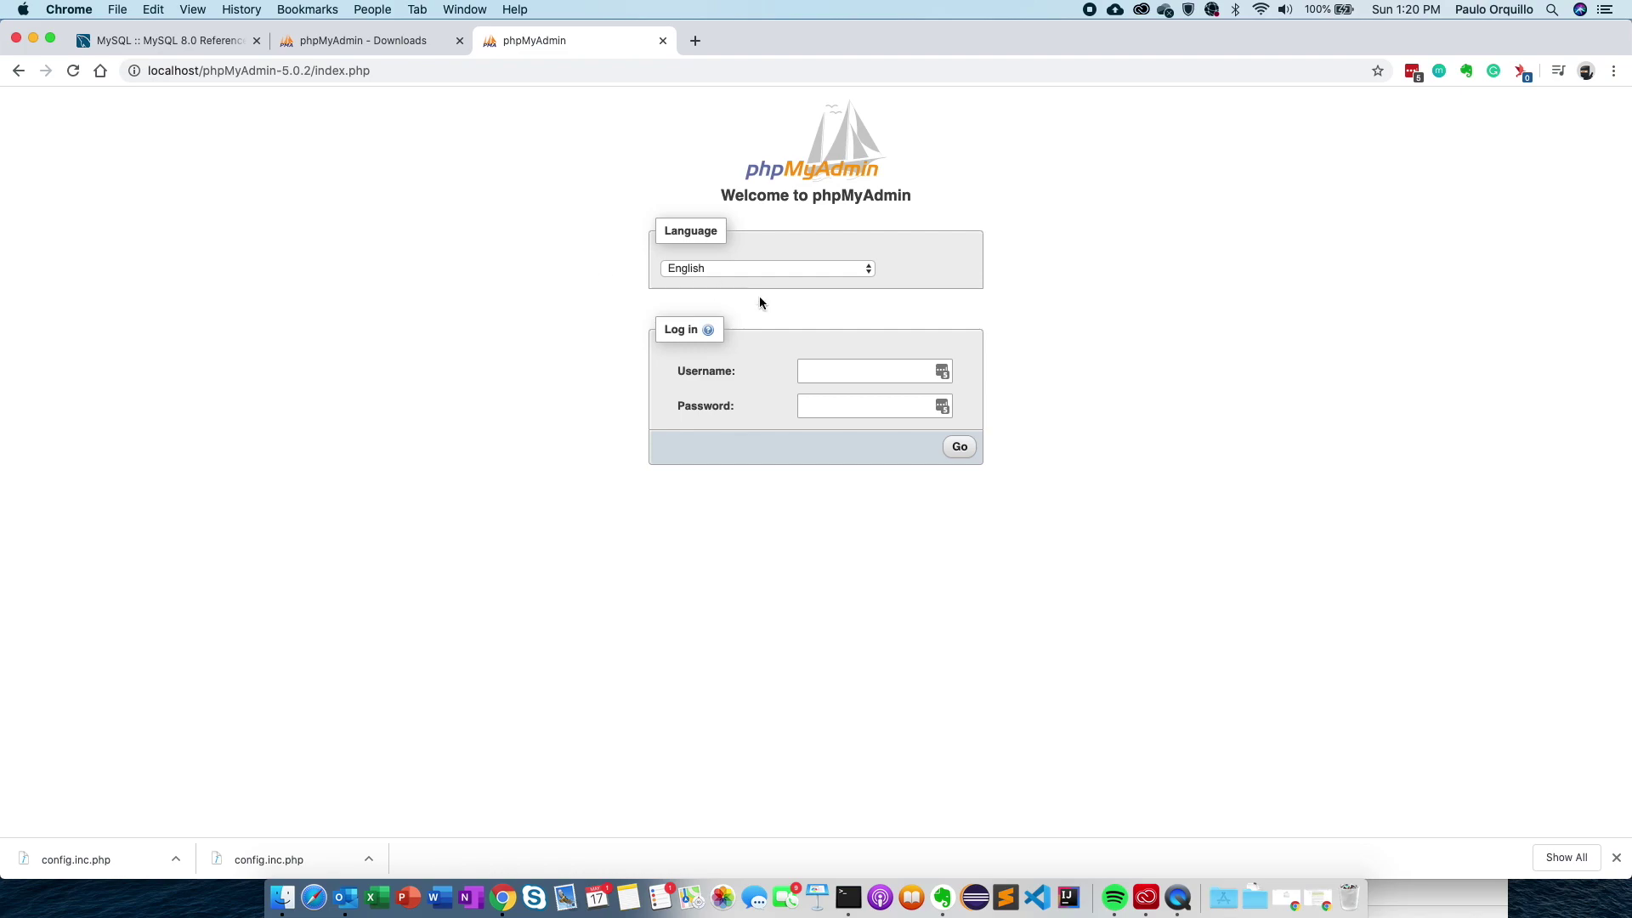
{"action": "left_click", "coordinate": [510, 70]}
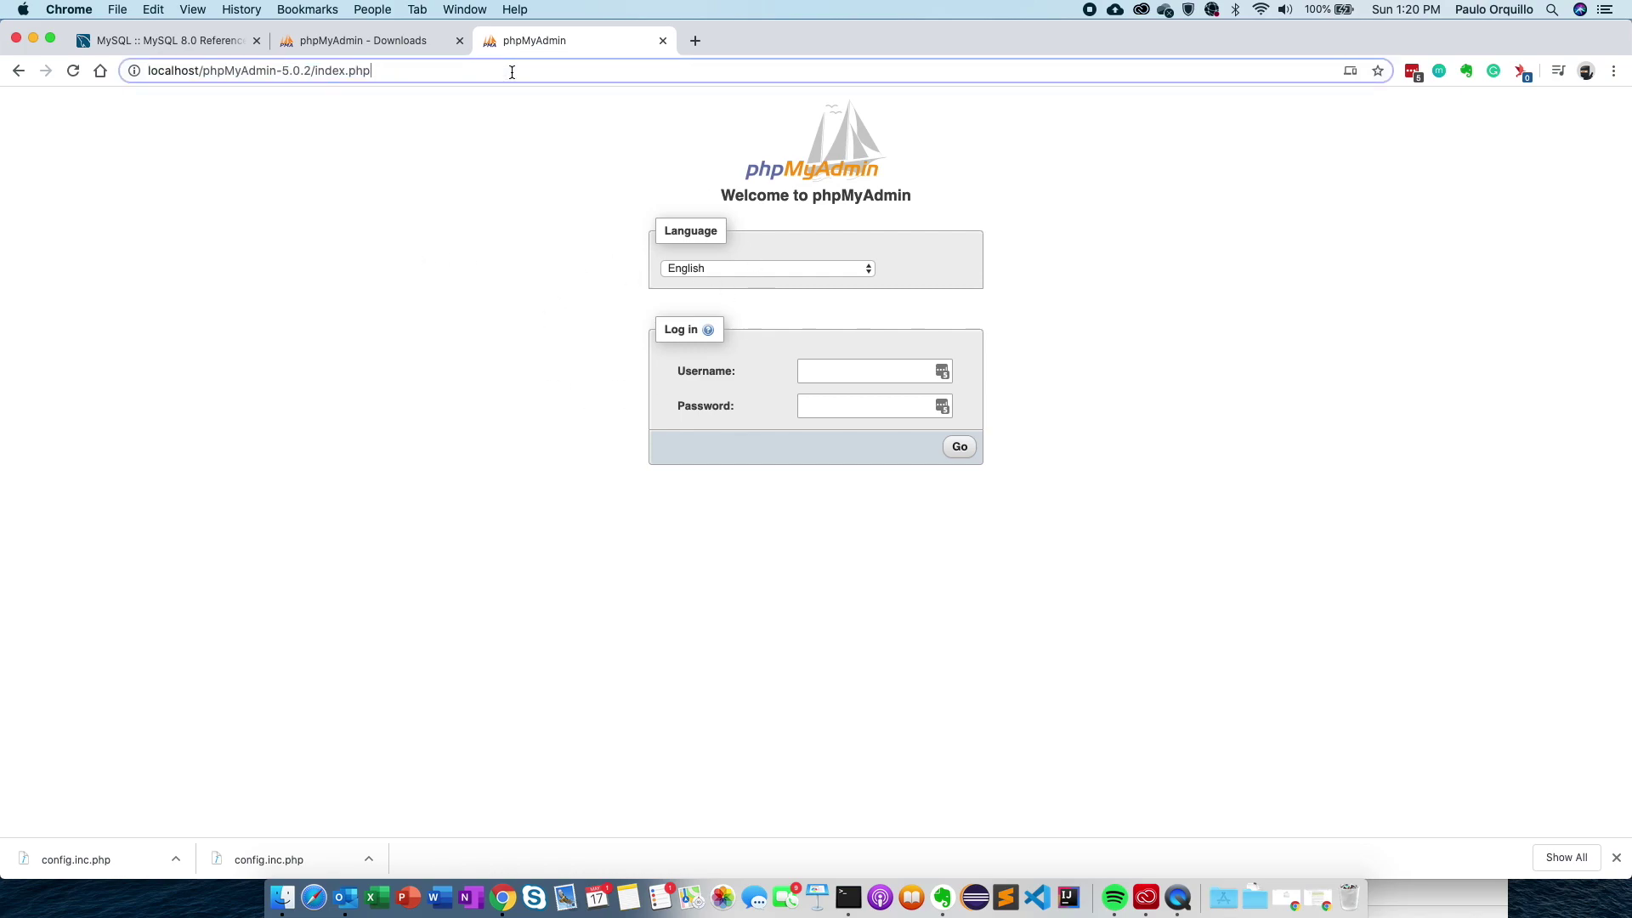
{"action": "key", "text": "BackSpace"}
{"action": "key", "text": "BackSpace"}
{"action": "key", "text": "BackSpace"}
{"action": "key", "text": "BackSpace"}
{"action": "key", "text": "BackSpace"}
{"action": "key", "text": "BackSpace"}
{"action": "key", "text": "BackSpace"}
{"action": "key", "text": "BackSpace"}
{"action": "key", "text": "BackSpace"}
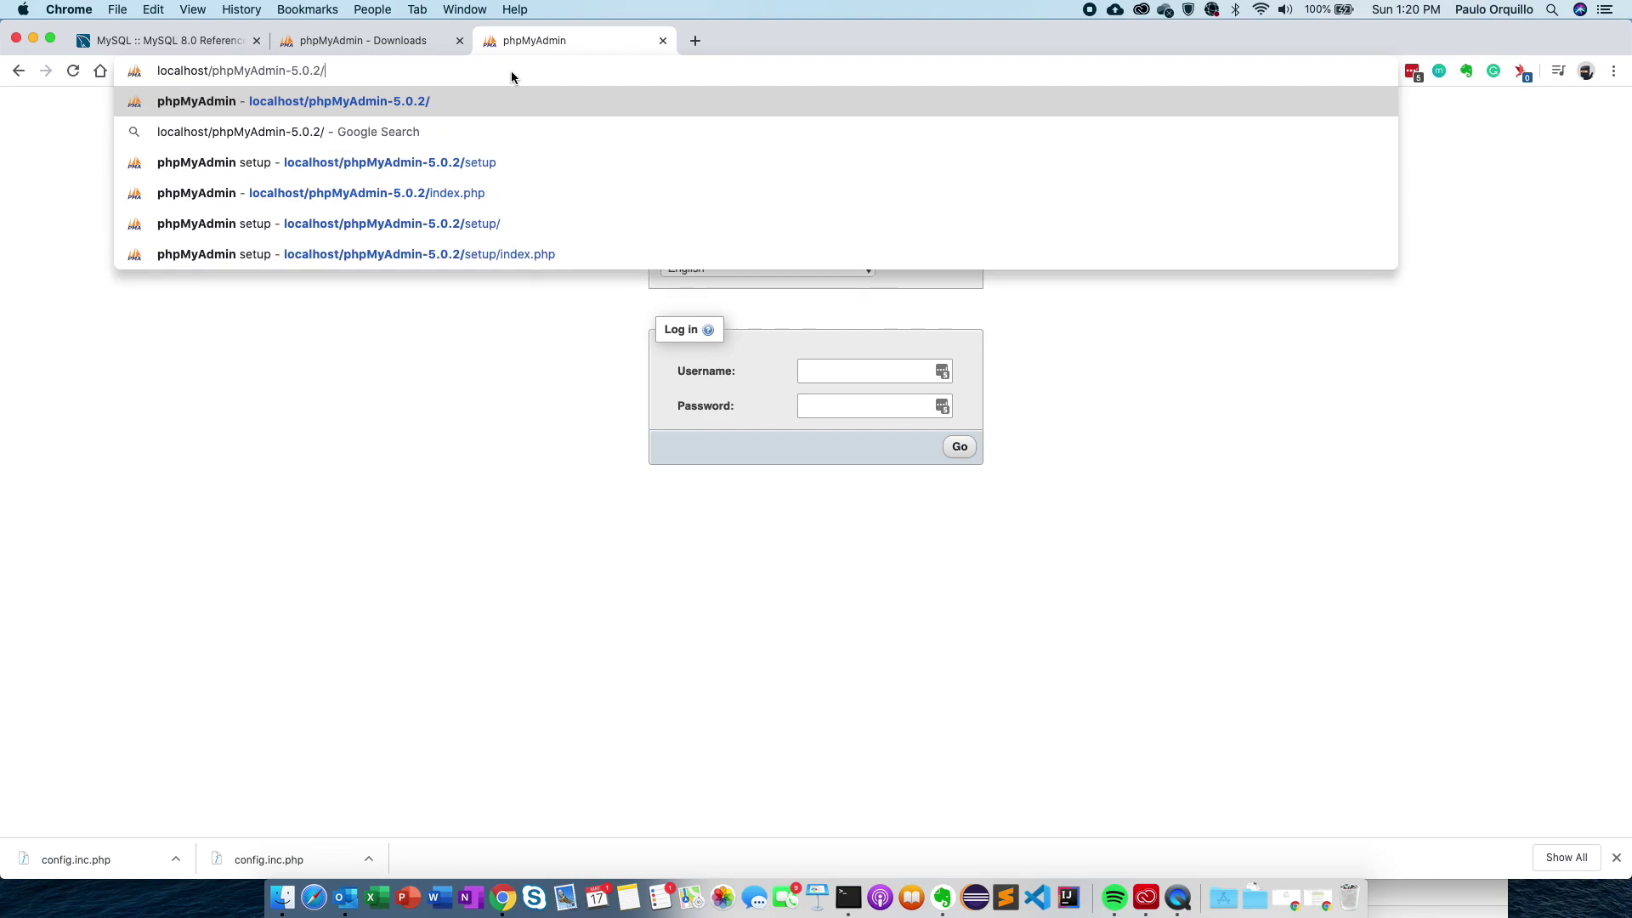
{"action": "type", "text": "setup"}
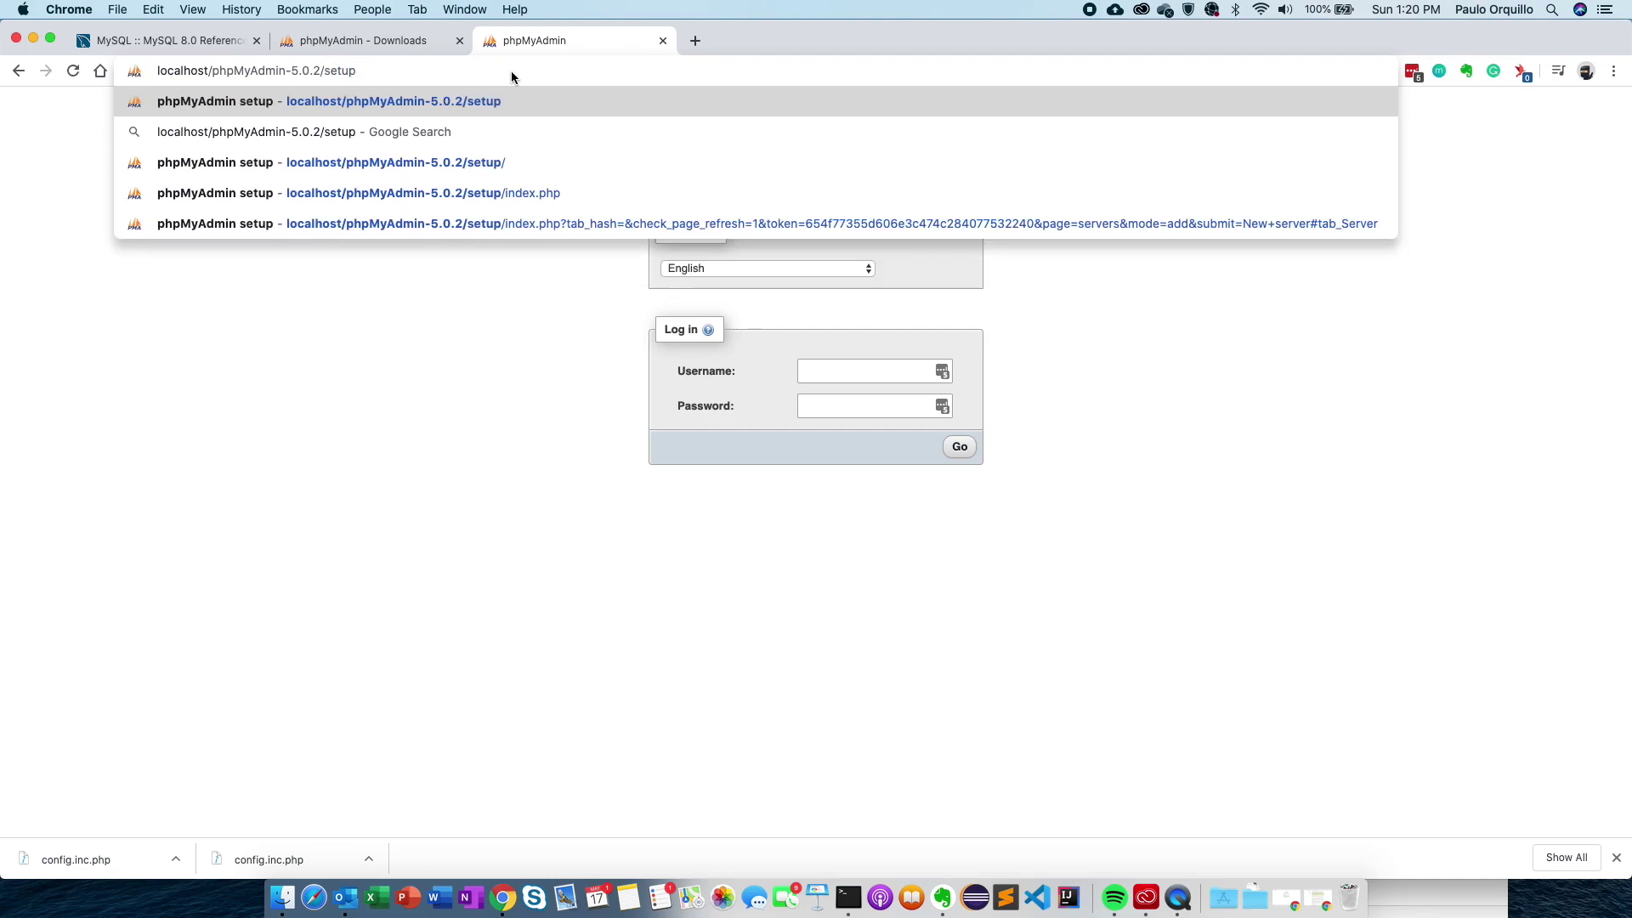
{"action": "type", "text": "/"}
On the setup page, delete the old 127.0.0.1 server and start a new one, replacing hostname localhost
{"action": "left_click", "coordinate": [346, 101]}
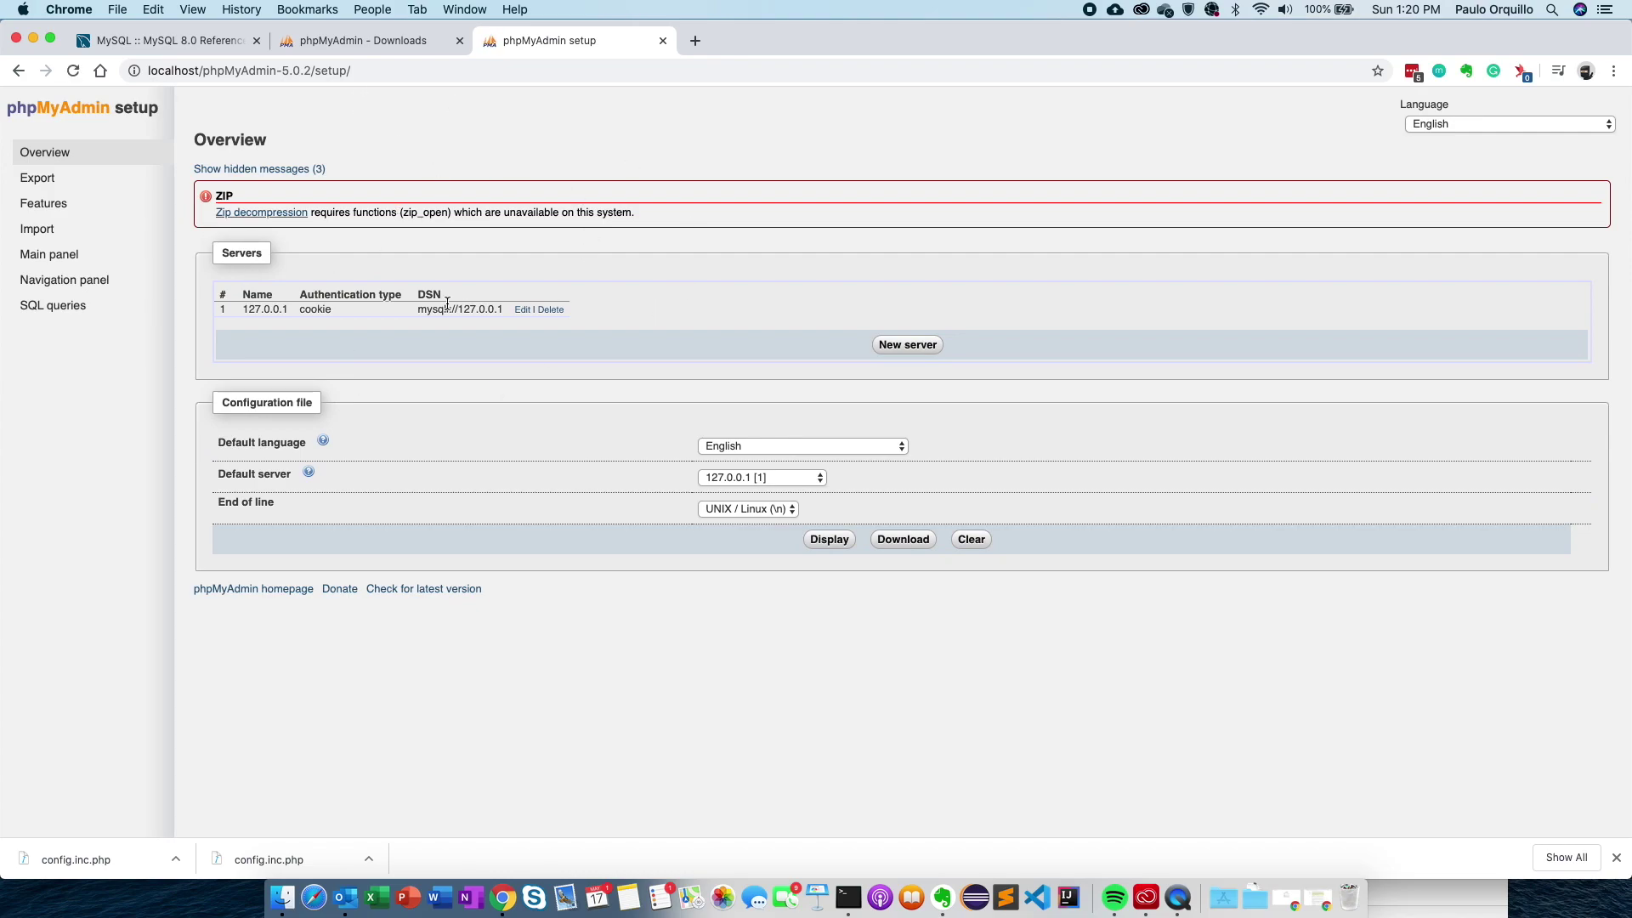
{"action": "left_click", "coordinate": [551, 311]}
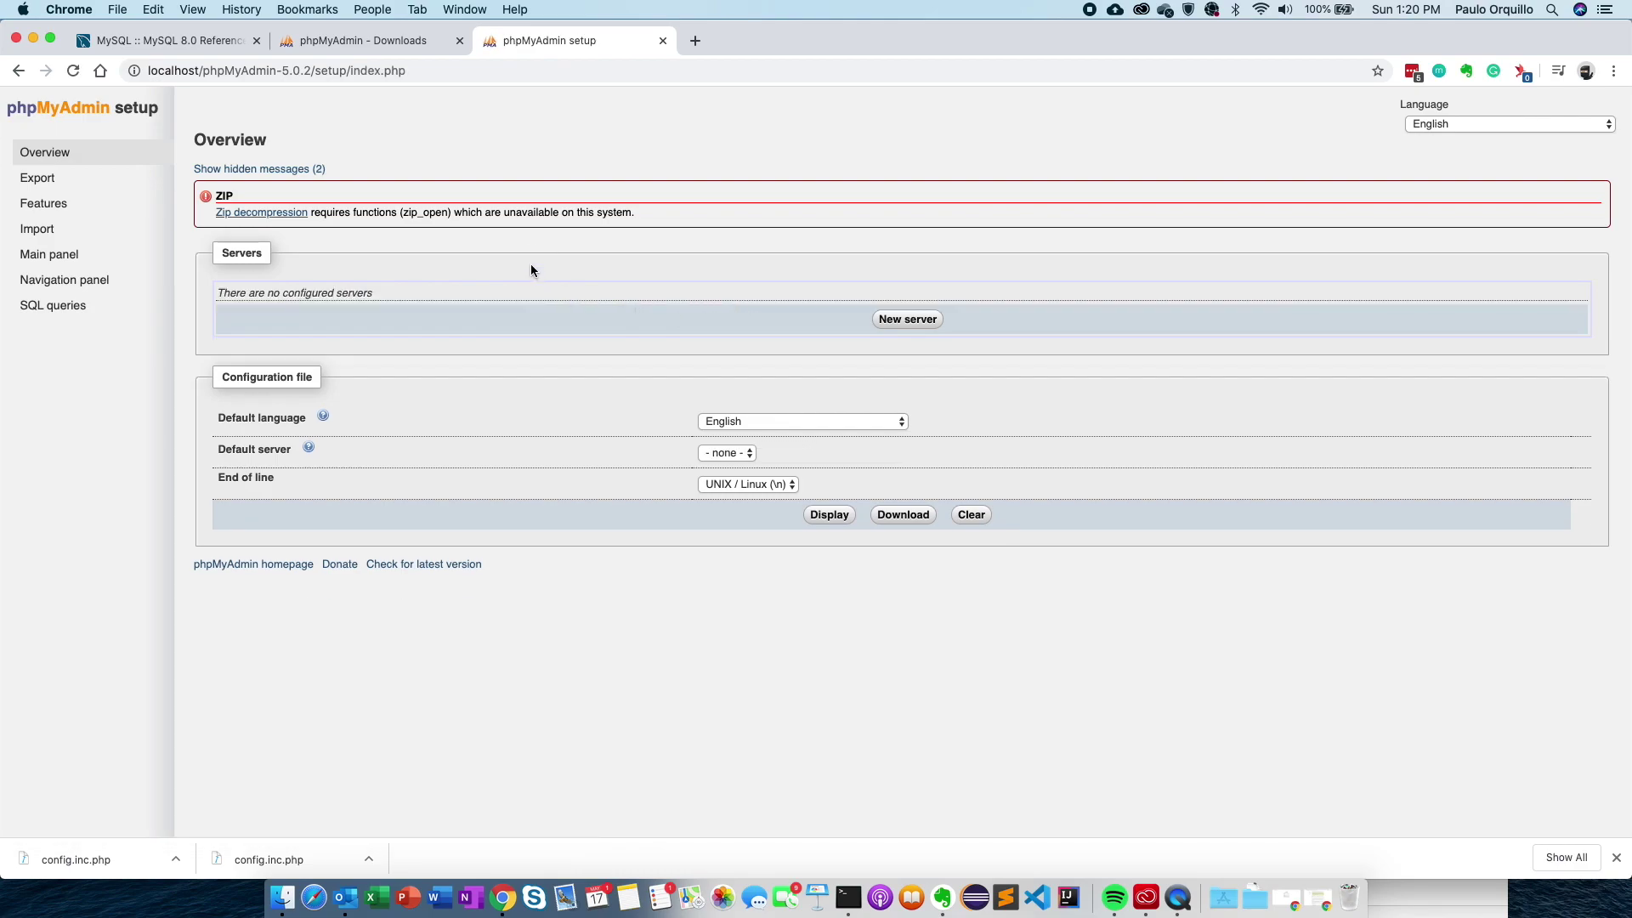
{"action": "left_click", "coordinate": [901, 321]}
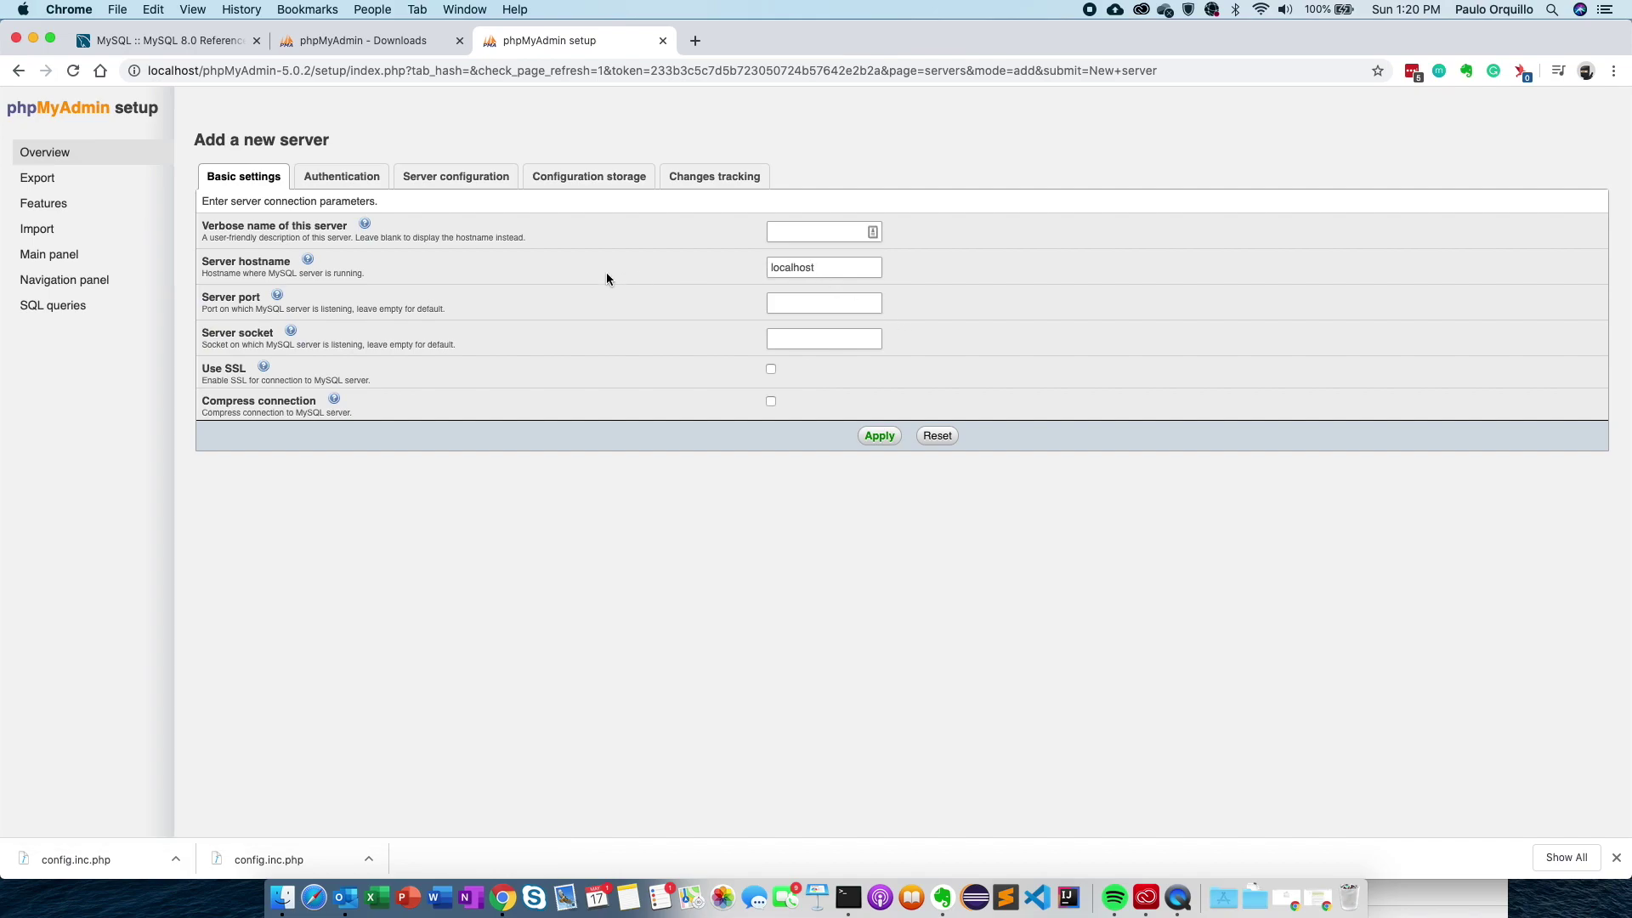
{"action": "double_click", "coordinate": [786, 270]}
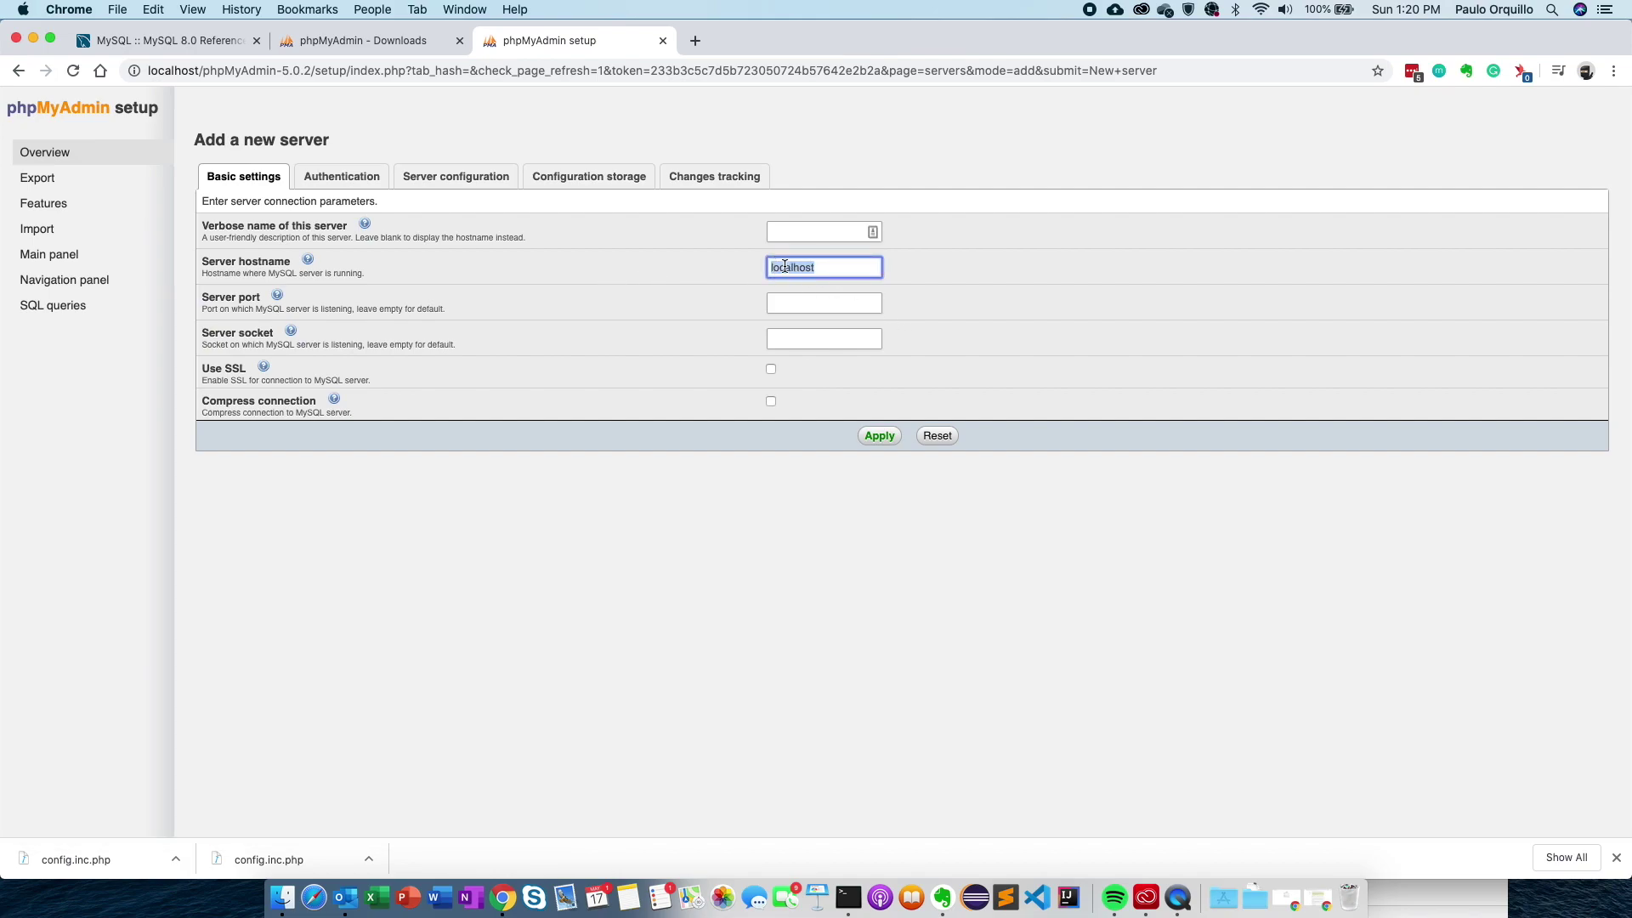
{"action": "type", "text": "127."}
{"action": "type", "text": "0.0."}
{"action": "type", "text": "1"}
Set authentication user olopsman with its password, apply the server, and download the config
{"action": "left_click", "coordinate": [340, 176]}
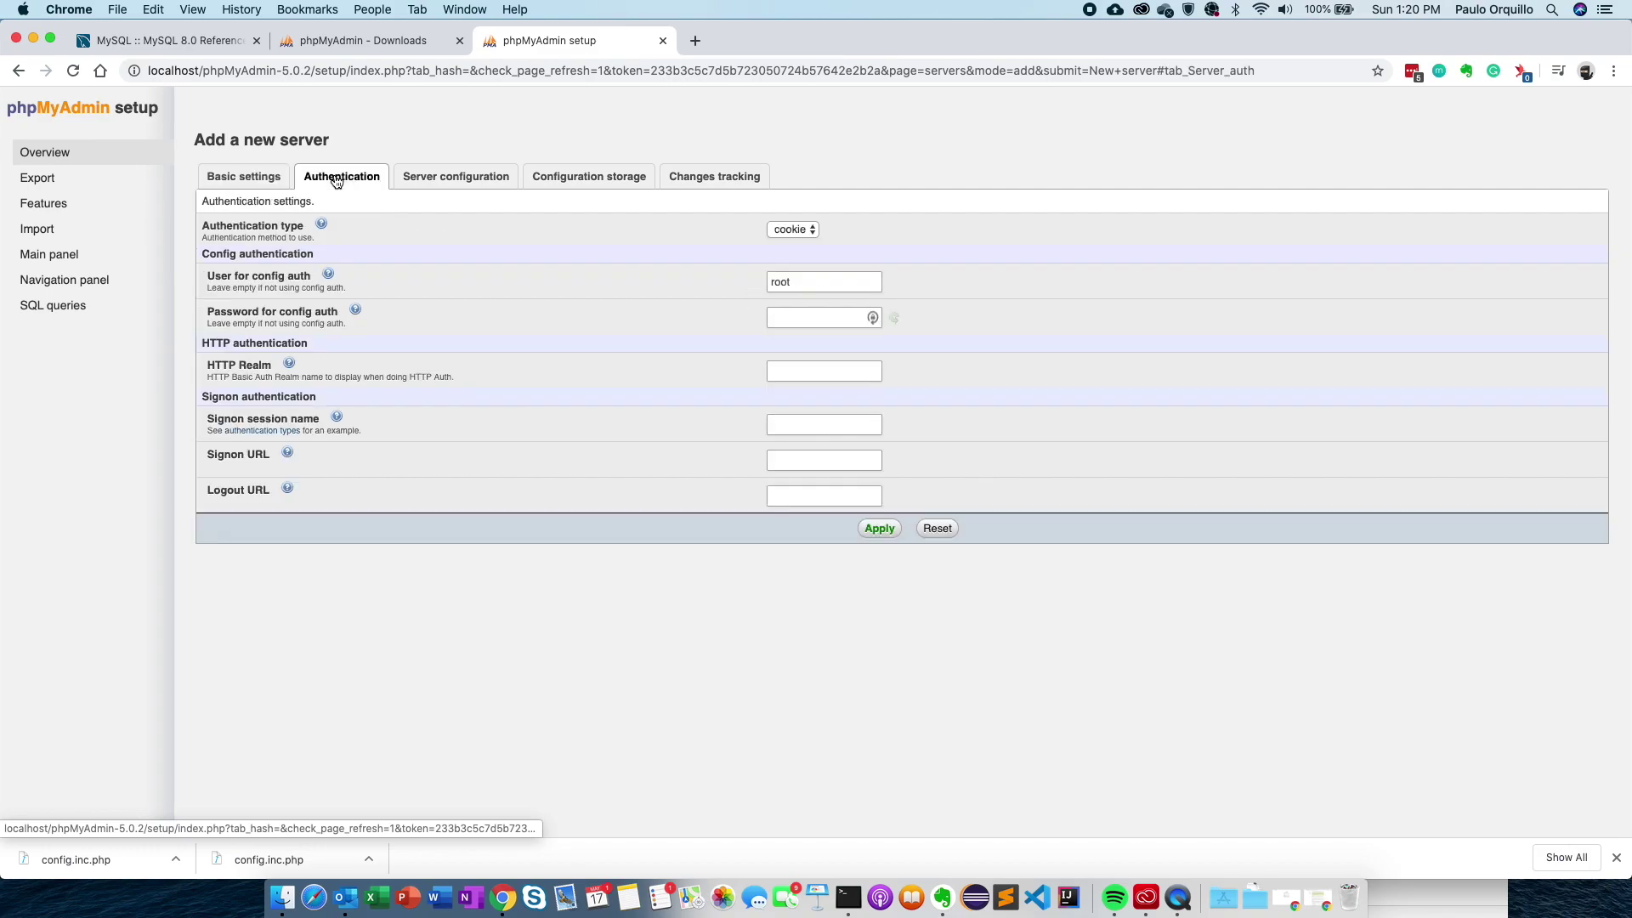
{"action": "double_click", "coordinate": [786, 283]}
{"action": "type", "text": "o"}
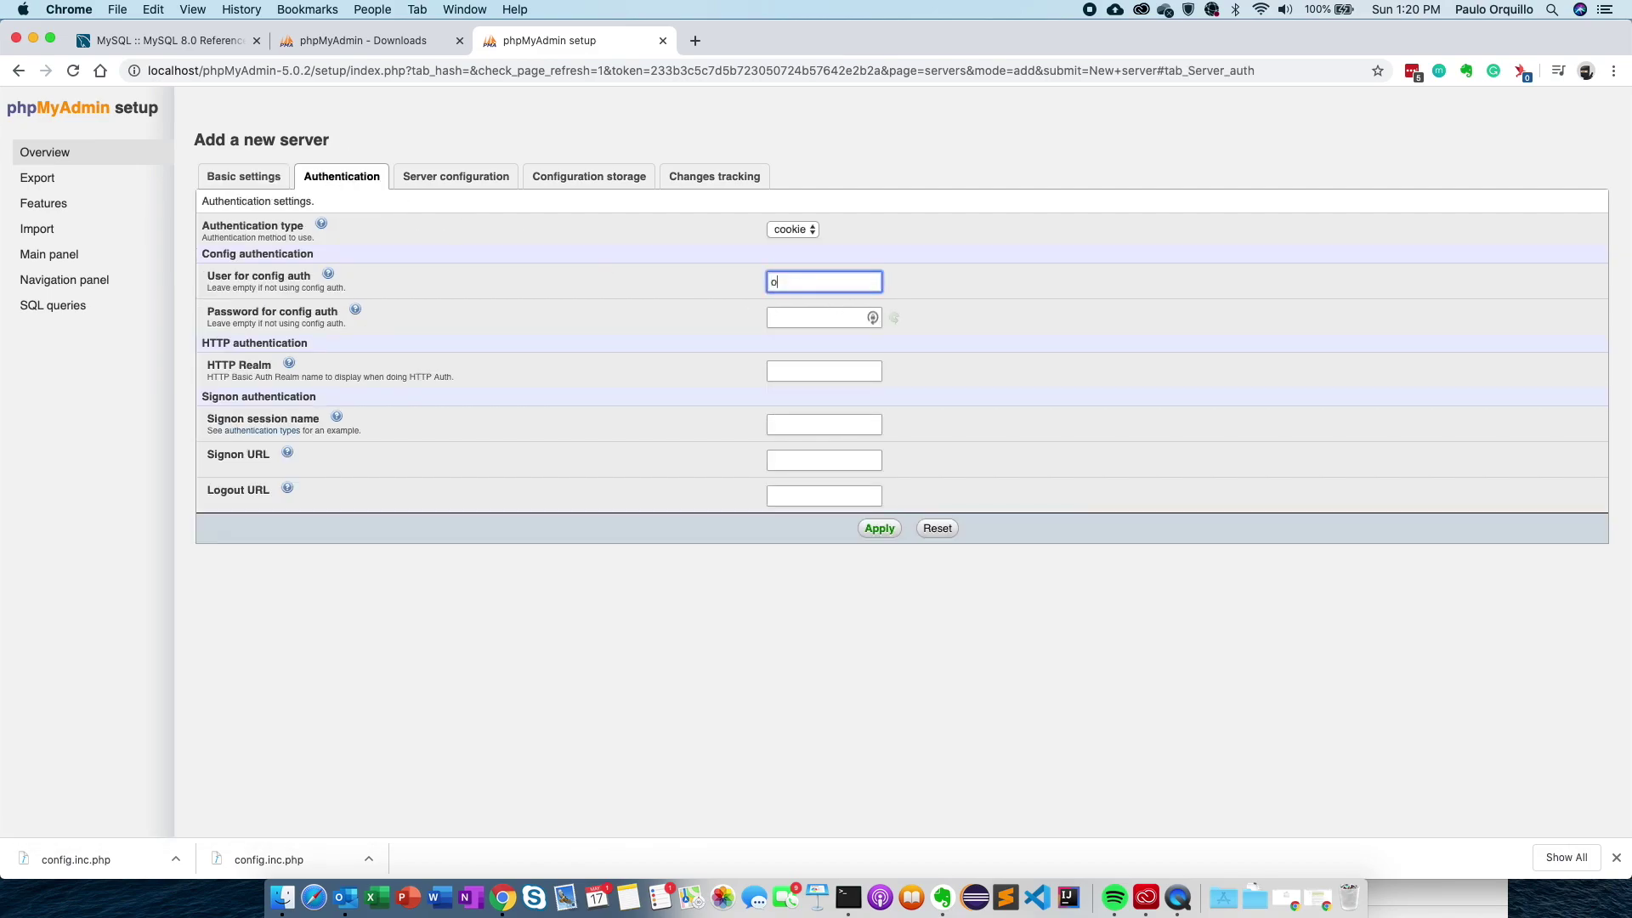
{"action": "type", "text": "los"}
{"action": "type", "text": "psman"}
{"action": "left_click", "coordinate": [785, 319]}
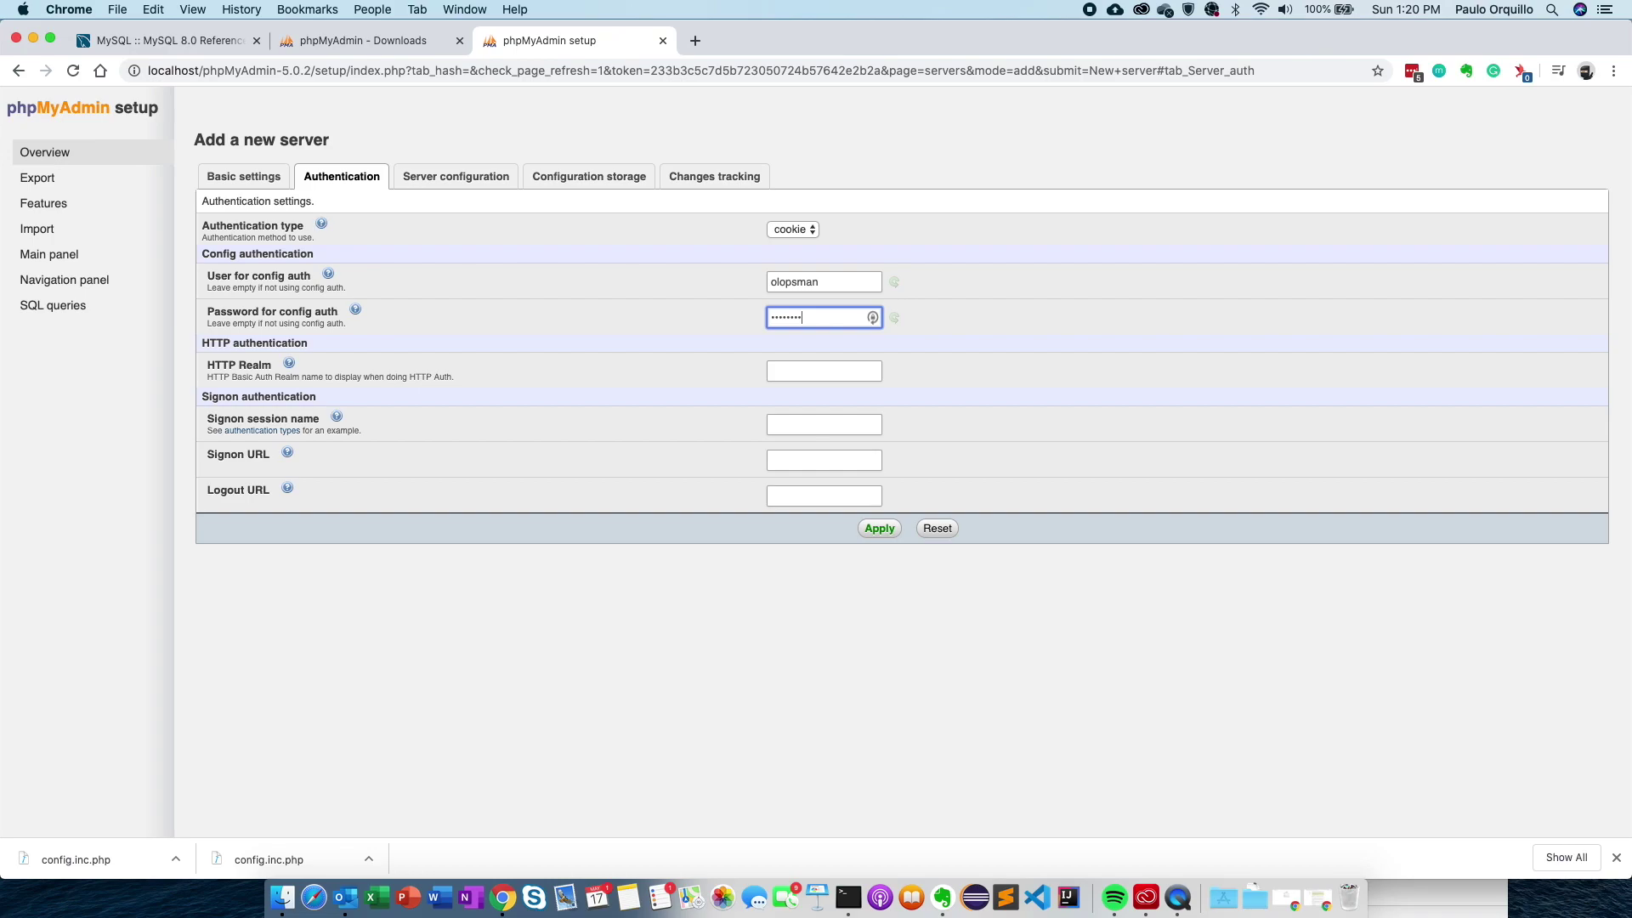
{"action": "left_click", "coordinate": [879, 529]}
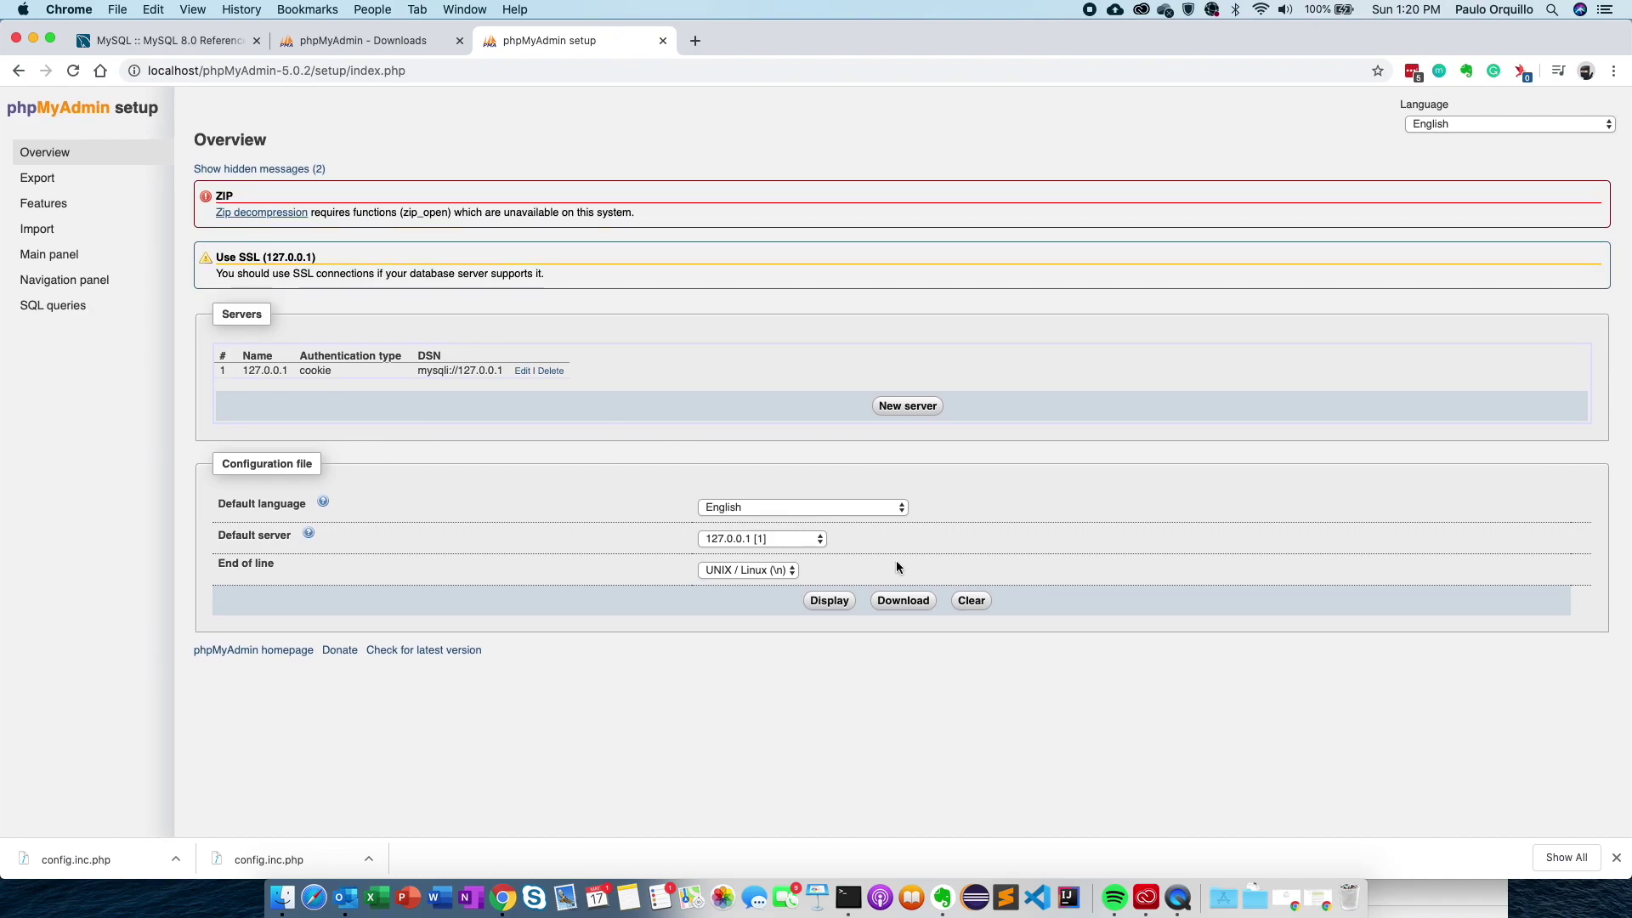
{"action": "left_click", "coordinate": [906, 602]}
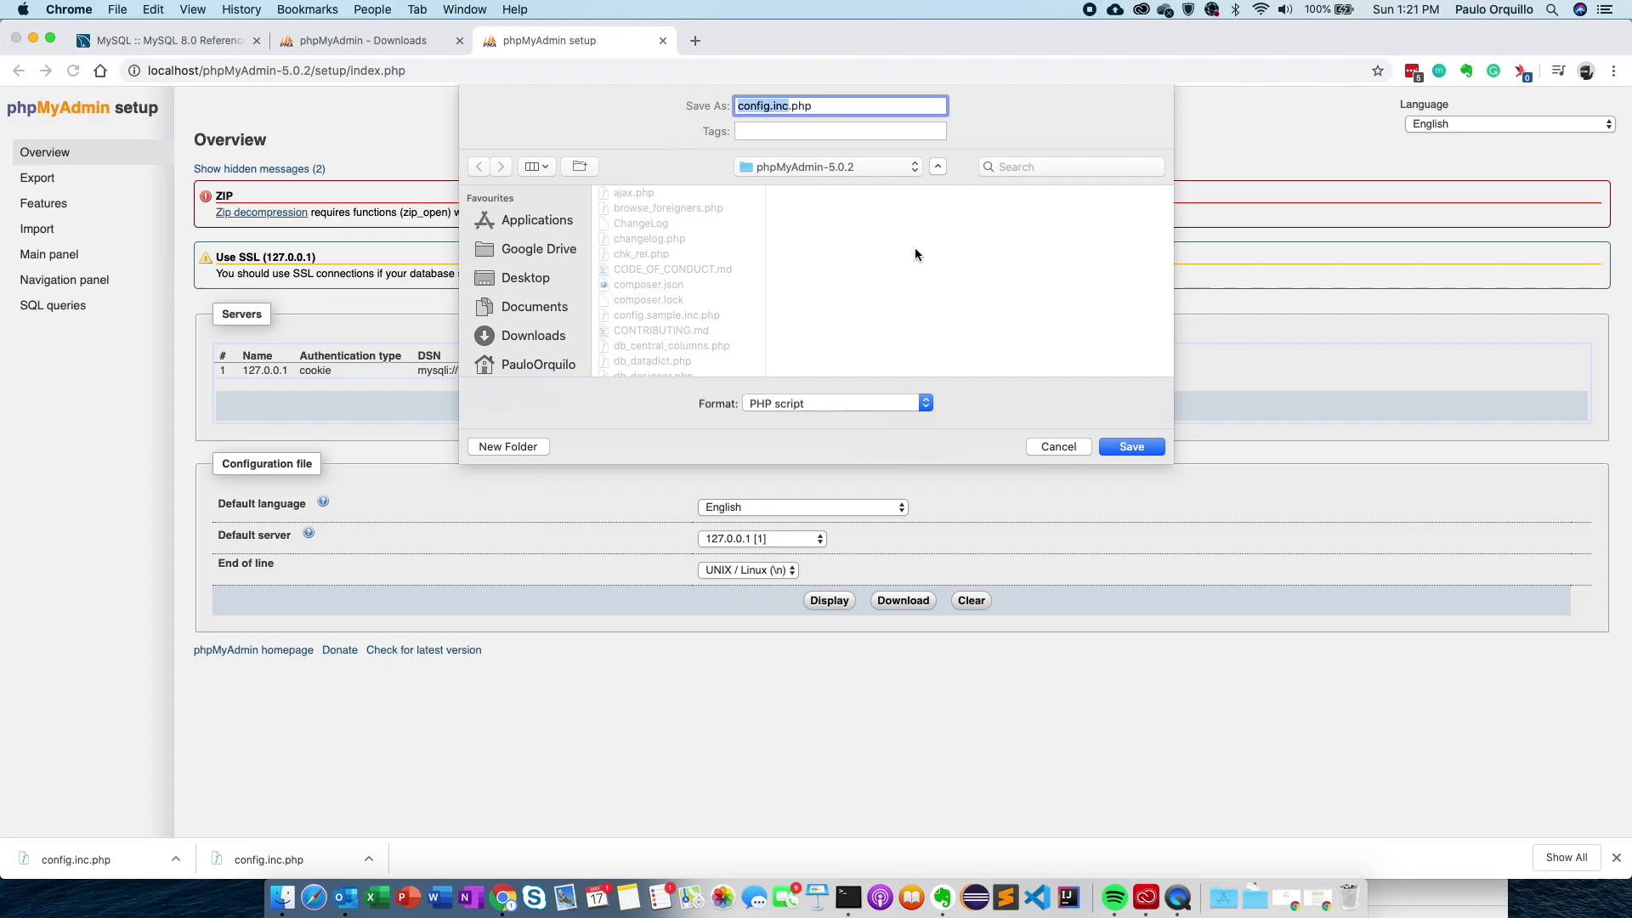
Save config.inc.php into the phpMyAdmin-5.0.2 folder from the Save As dialog
{"action": "left_click", "coordinate": [1134, 448]}
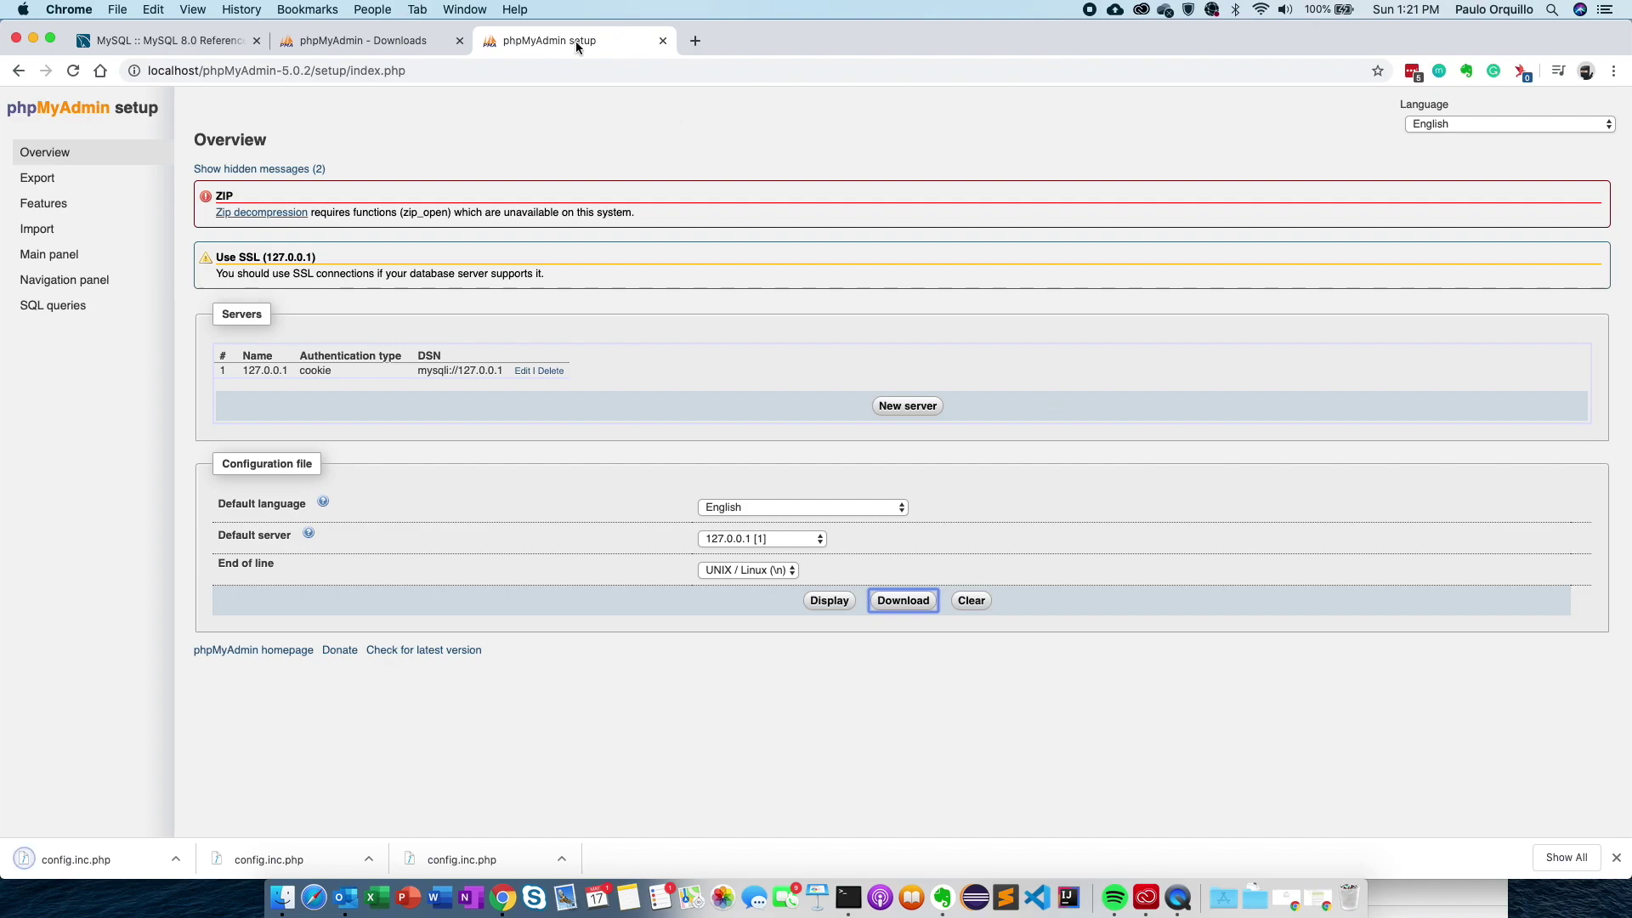
Remove setup/index.php from the address to load the main phpMyAdmin login page
{"action": "left_click", "coordinate": [314, 71]}
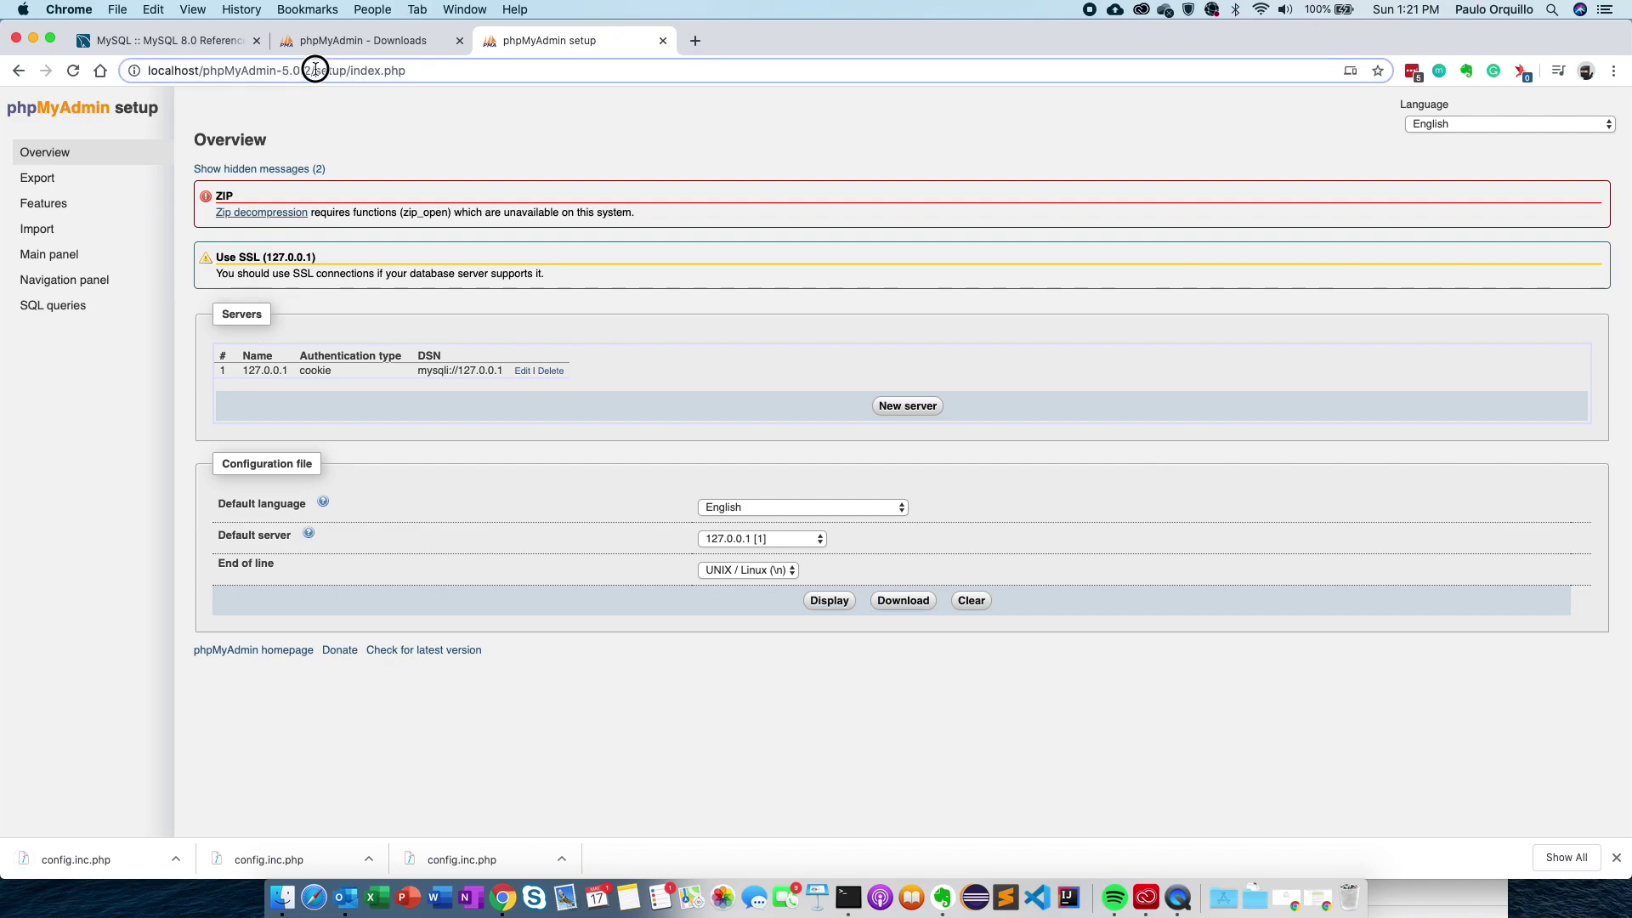
{"action": "left_click_drag", "start_coordinate": [313, 70], "coordinate": [546, 78]}
{"action": "key", "text": "BackSpace"}
{"action": "key", "text": "Return"}
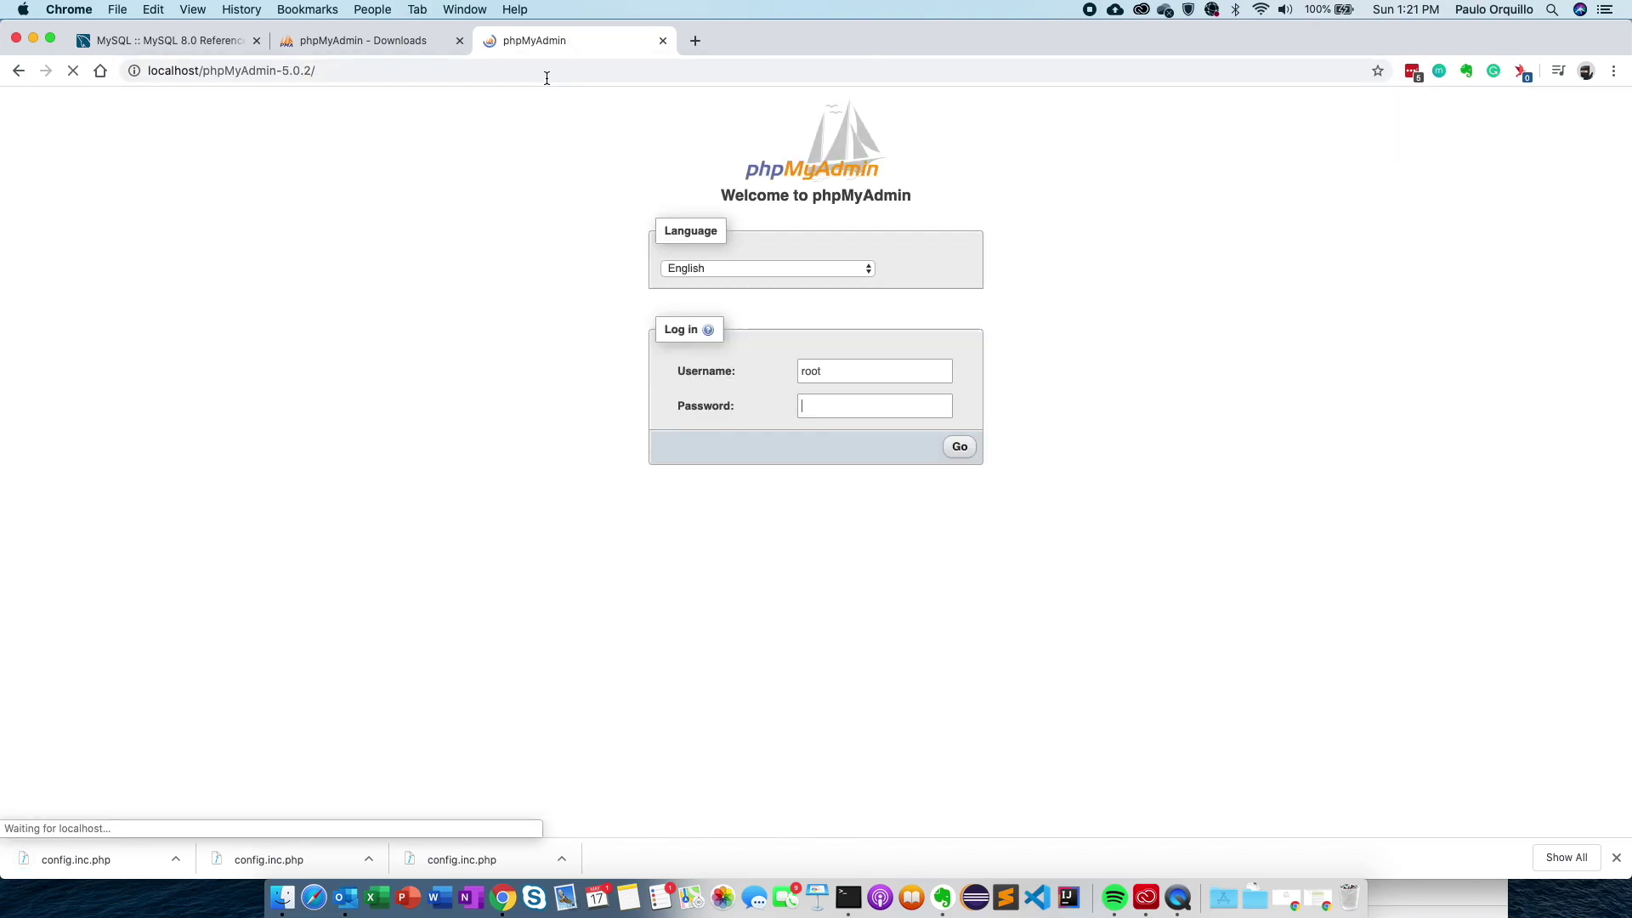
Try logging in as olopsman and read the unsupported caching_sha2_password error
{"action": "double_click", "coordinate": [818, 370]}
{"action": "type", "text": "olopsm"}
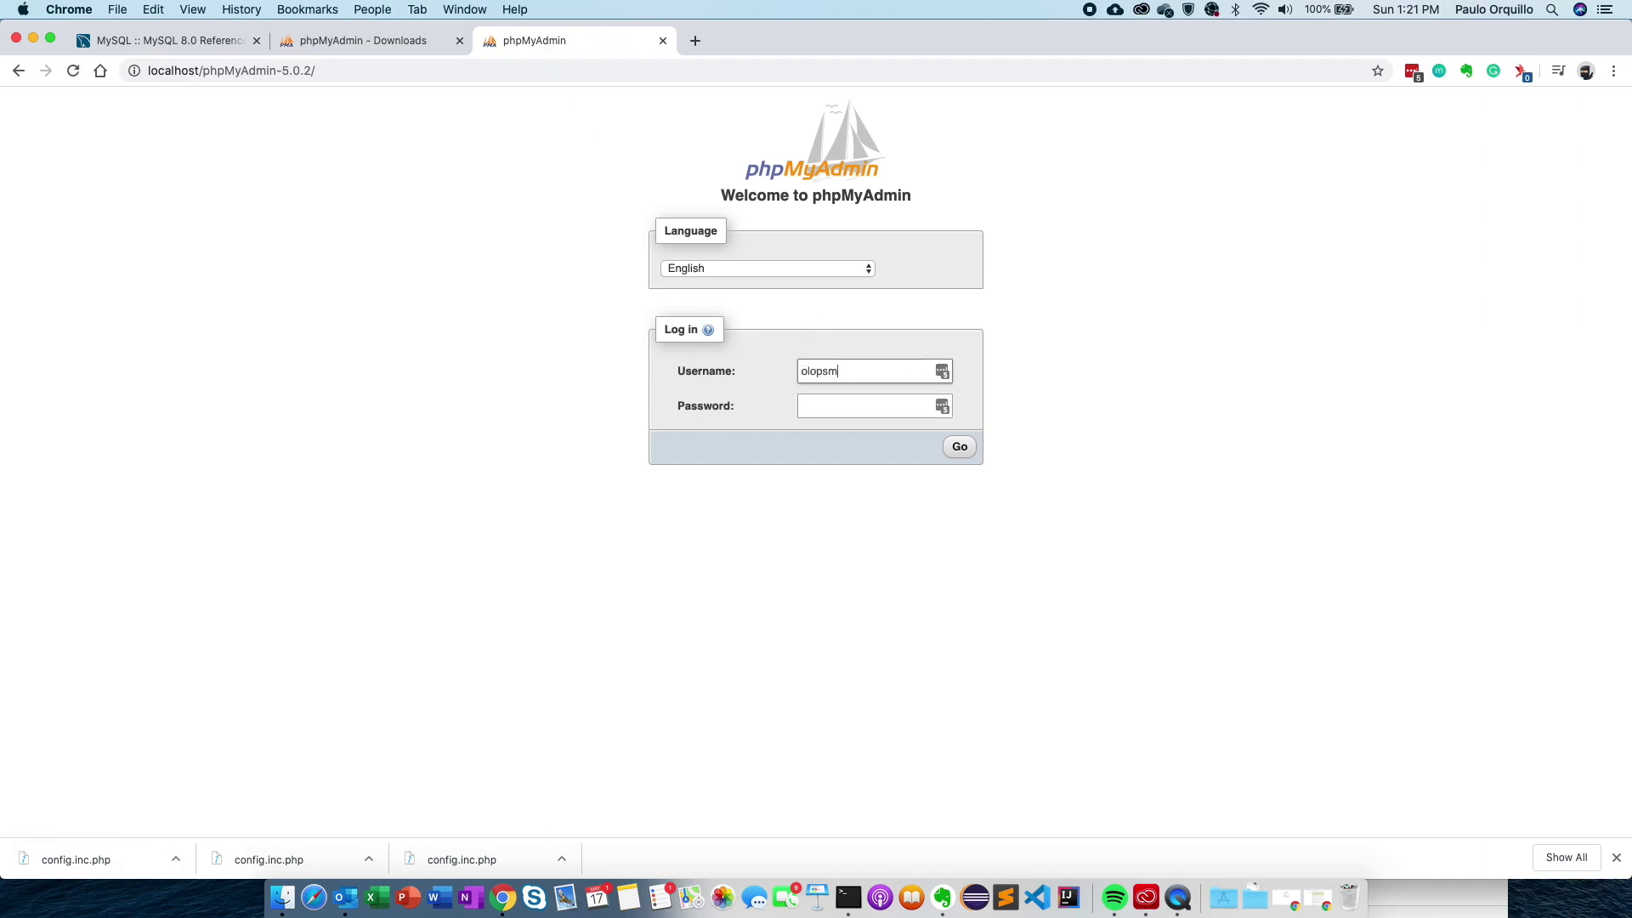
{"action": "type", "text": "an"}
{"action": "key", "text": "Tab"}
{"action": "type", "text": "•••••••"}
{"action": "left_click", "coordinate": [959, 448]}
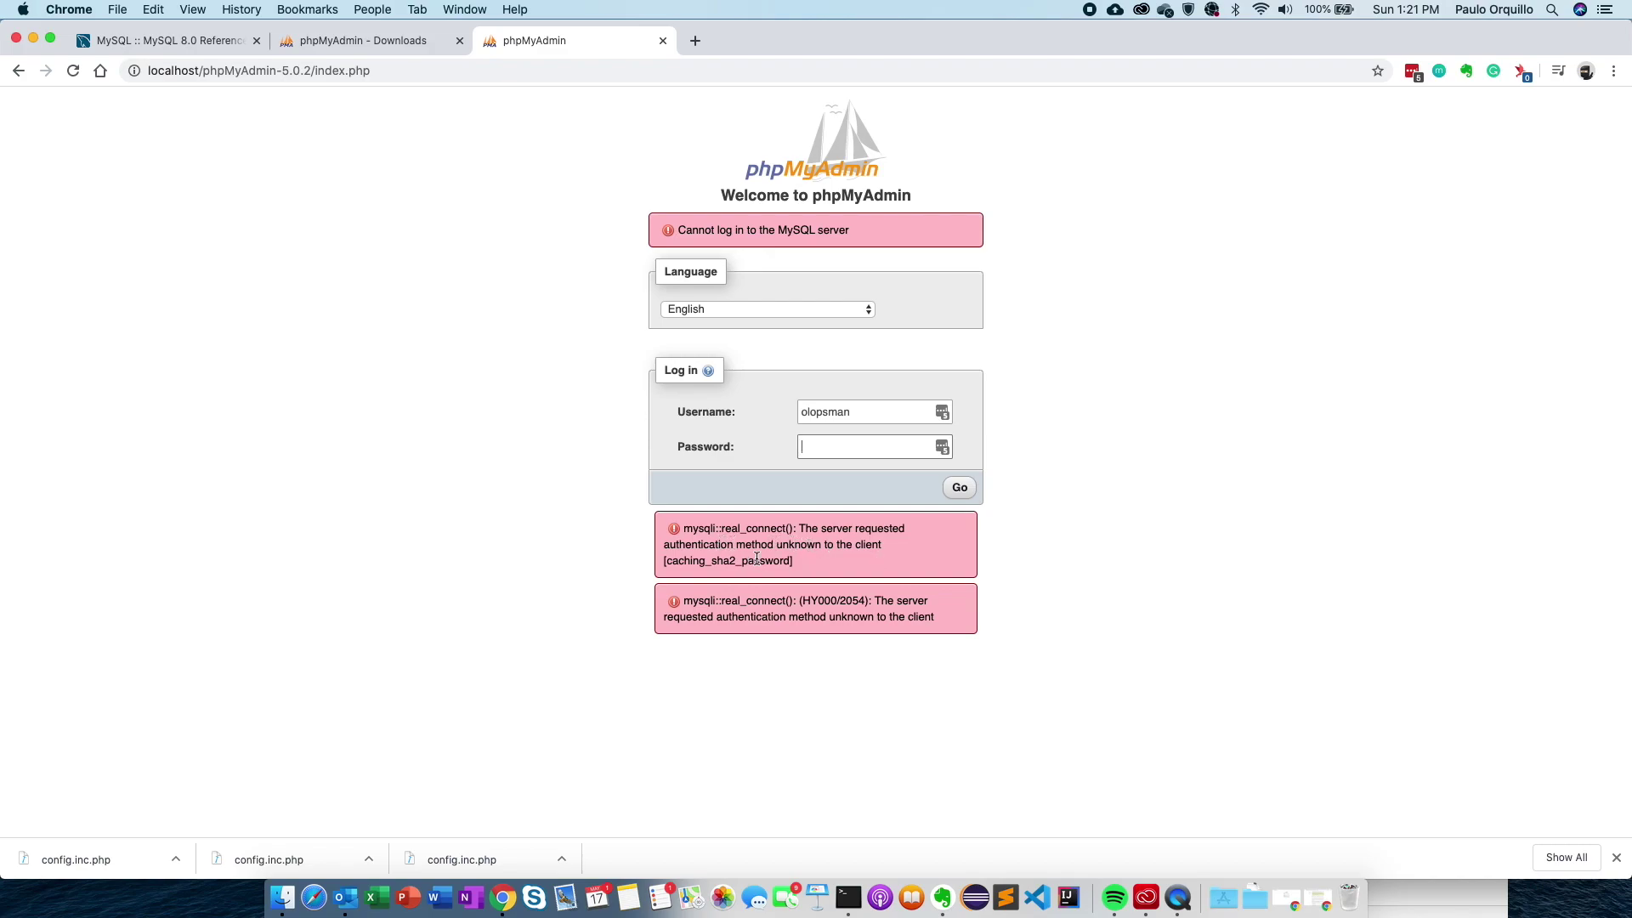
{"action": "triple_click", "coordinate": [682, 556]}
{"action": "left_click", "coordinate": [698, 560]}
{"action": "double_click", "coordinate": [754, 565]}
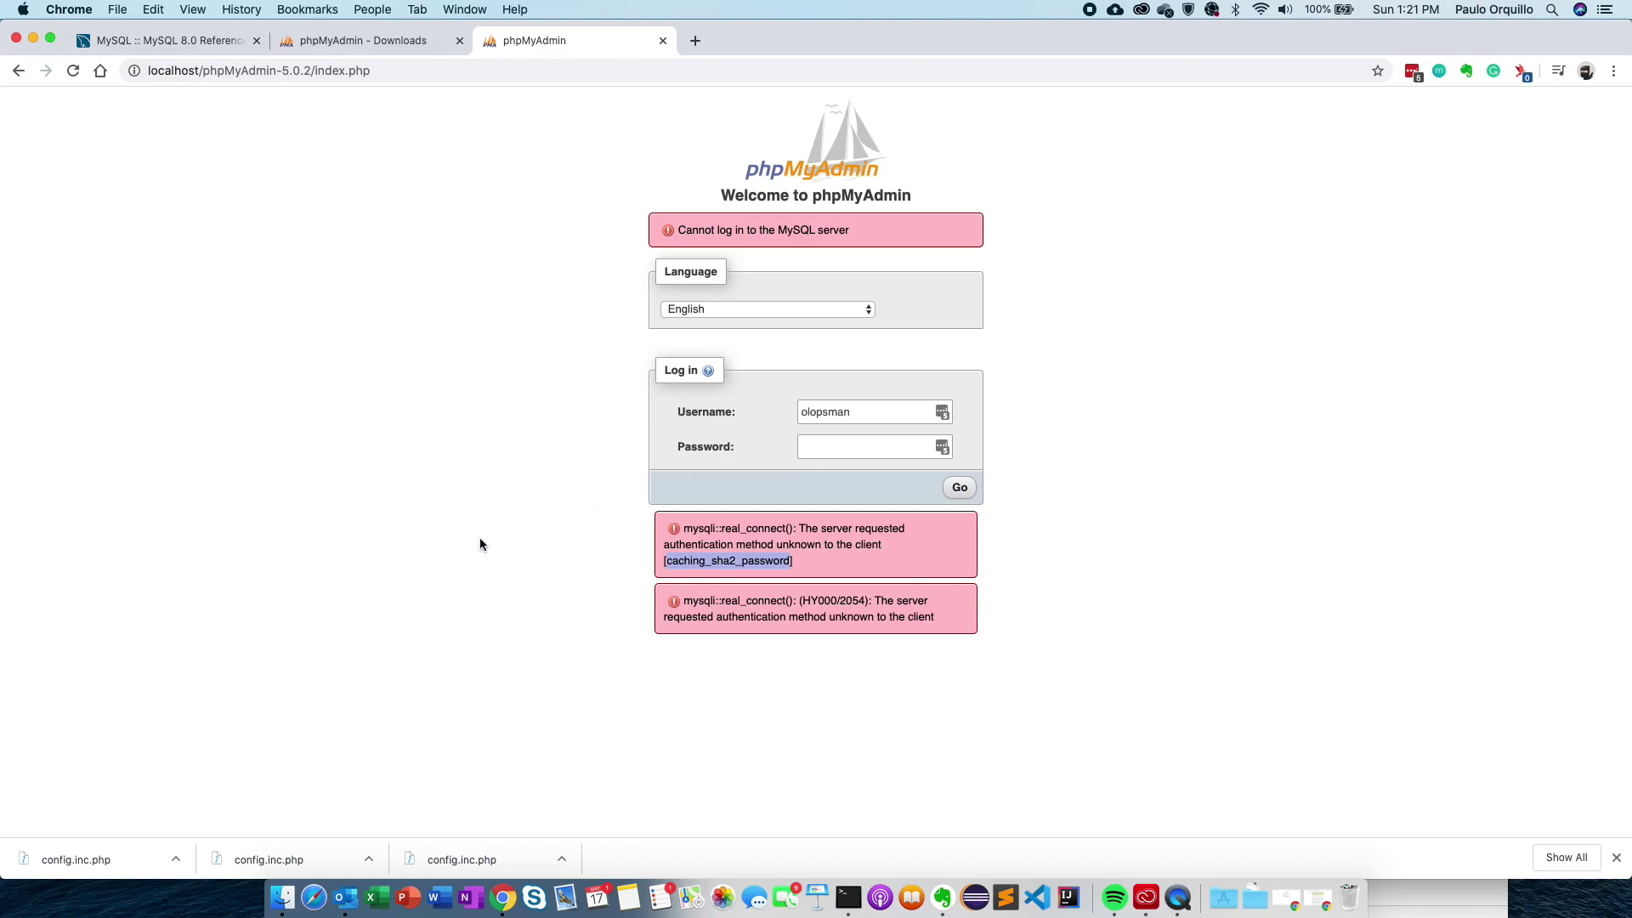
{"action": "left_click", "coordinate": [537, 567]}
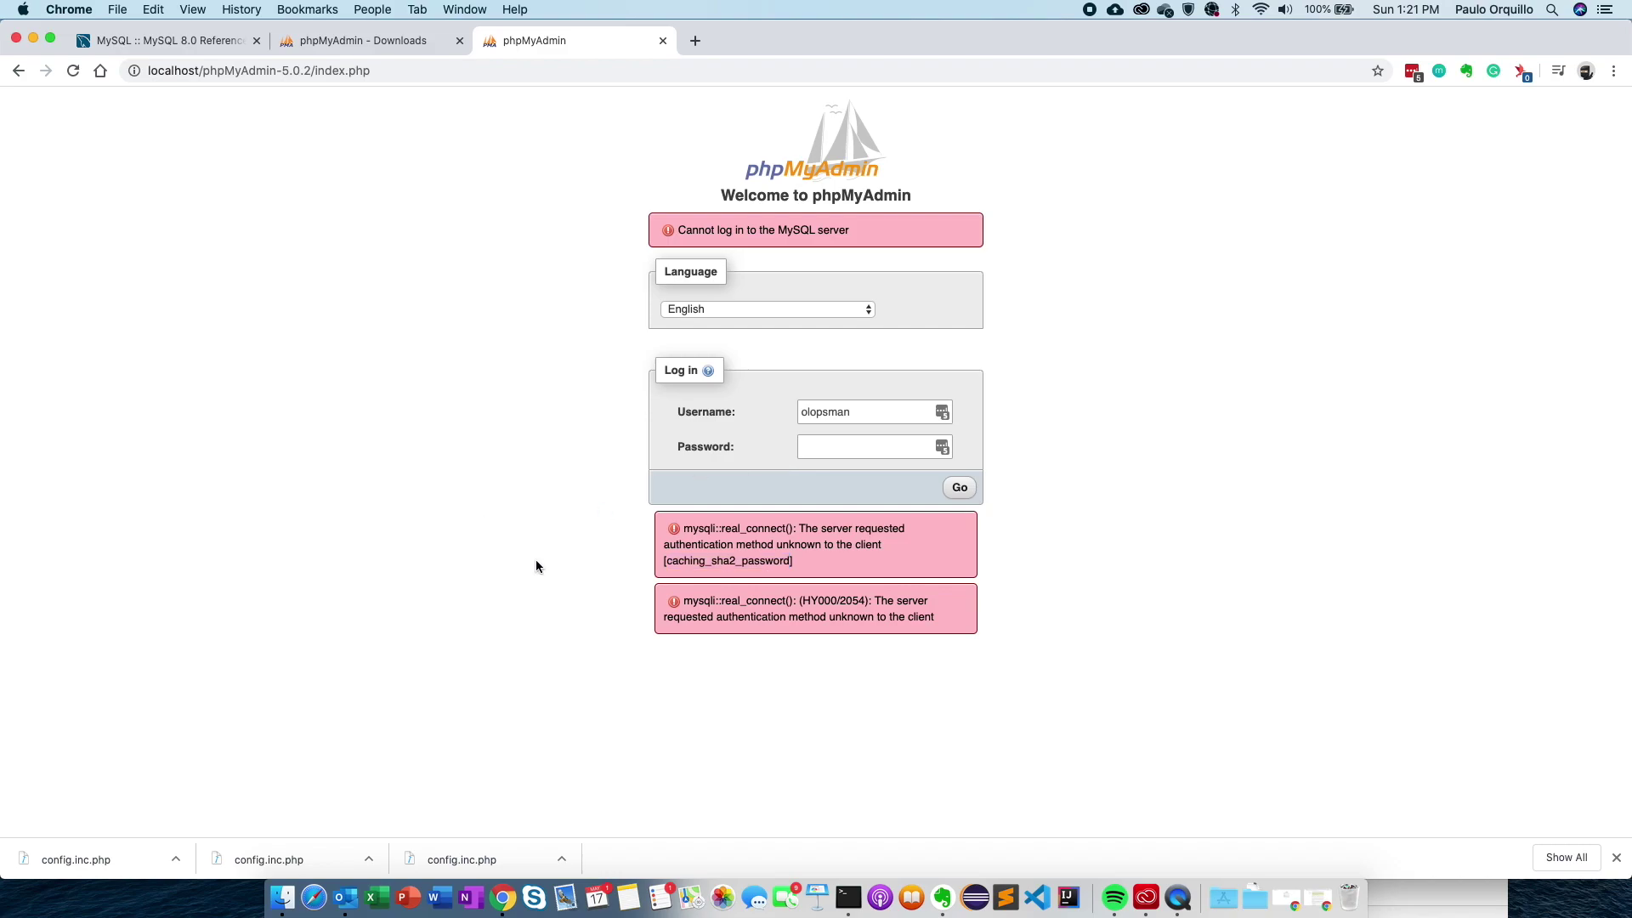
{"action": "left_click", "coordinate": [849, 888]}
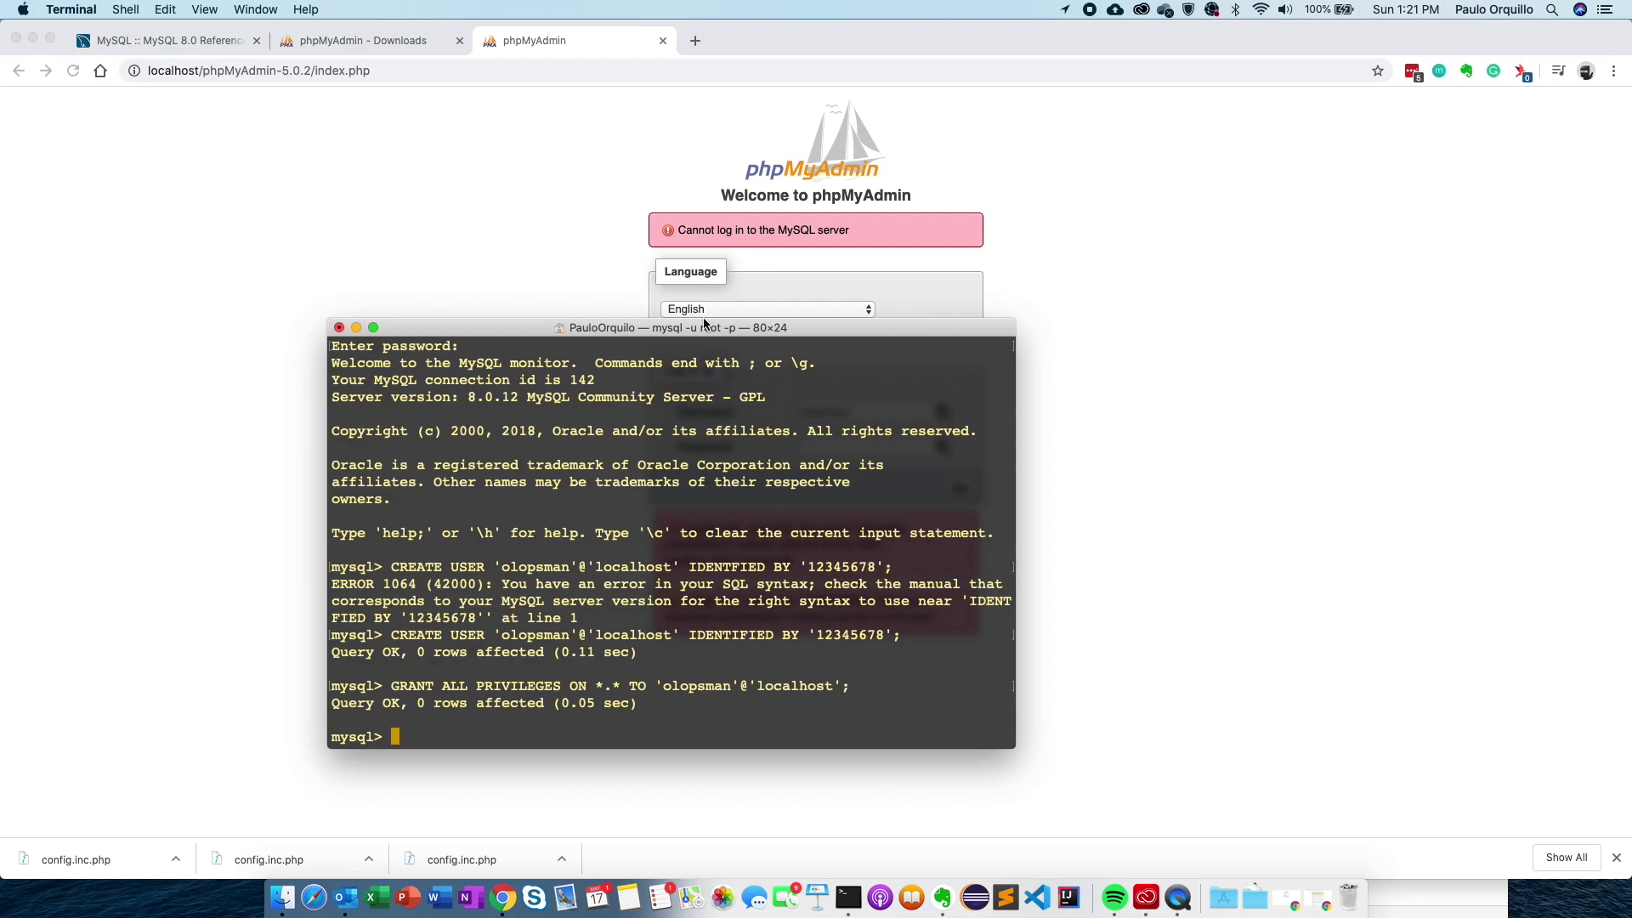
{"action": "left_click_drag", "start_coordinate": [704, 328], "coordinate": [729, 220]}
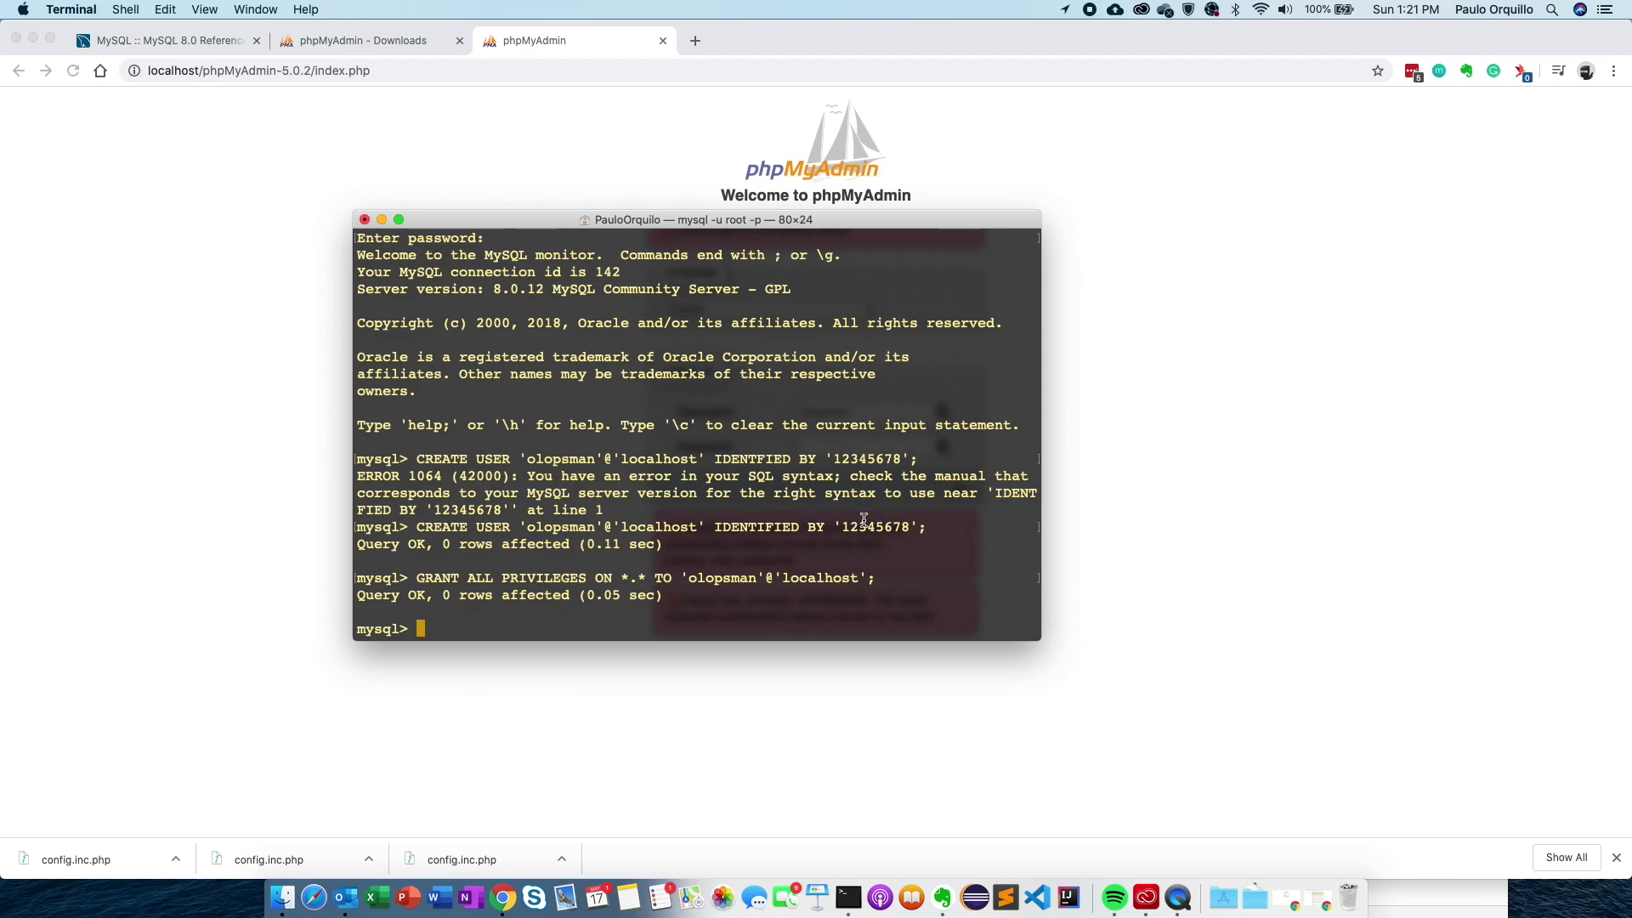
{"action": "type", "text": "ALTE"}
{"action": "type", "text": "R "}
{"action": "type", "text": "USER "}
{"action": "type", "text": "'olopsman"}
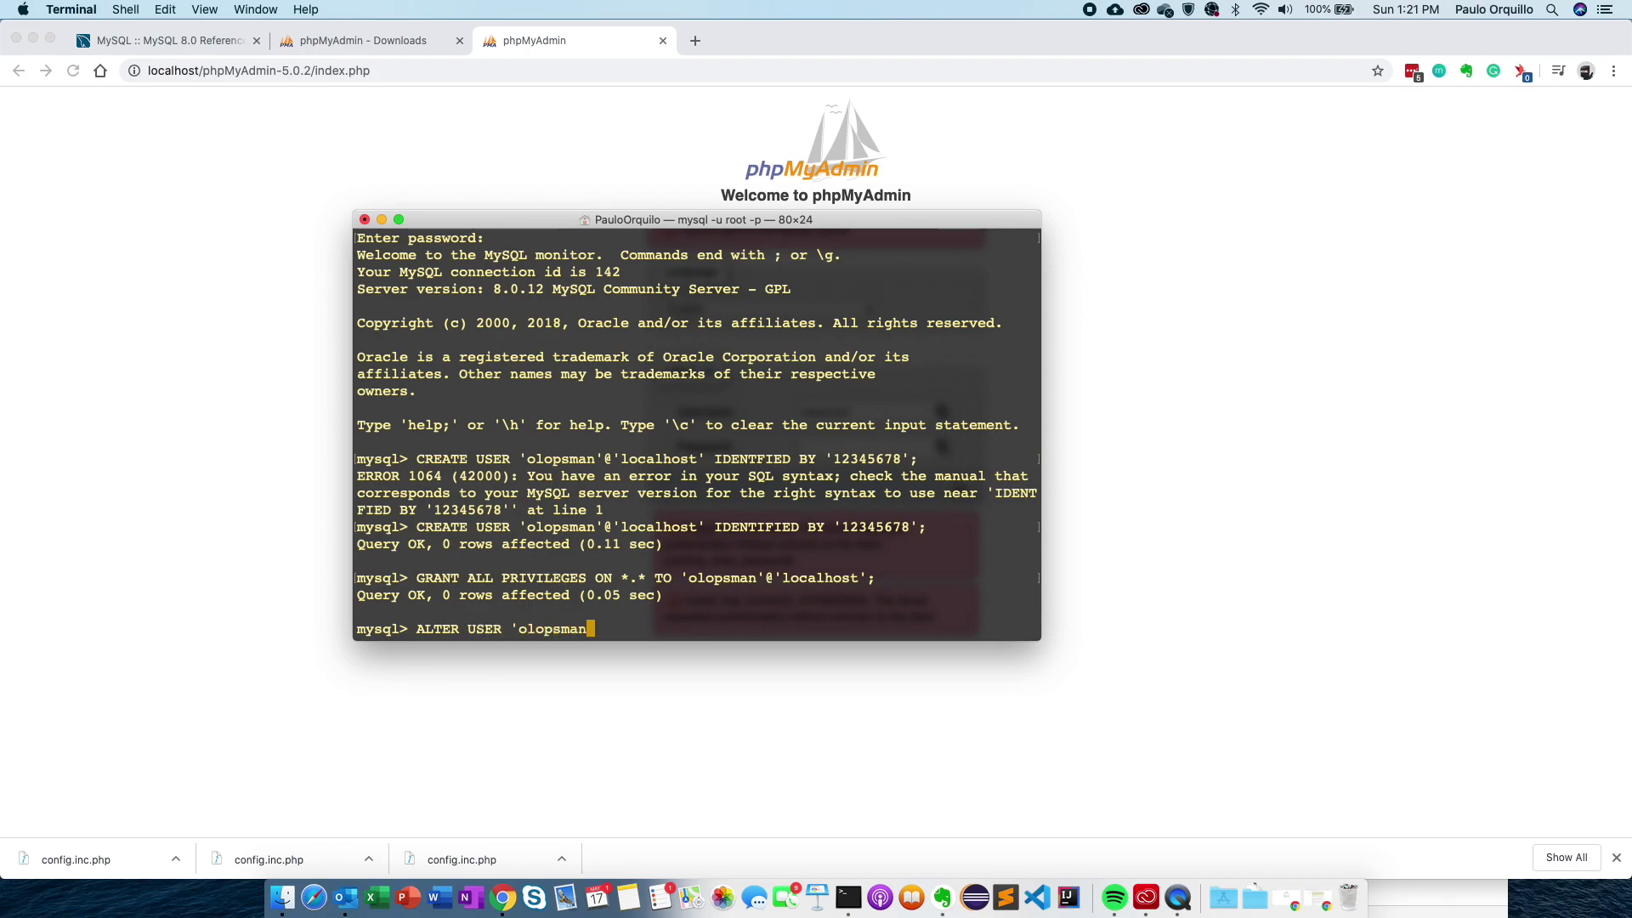
{"action": "type", "text": "'@'"}
{"action": "type", "text": "localhost' "}
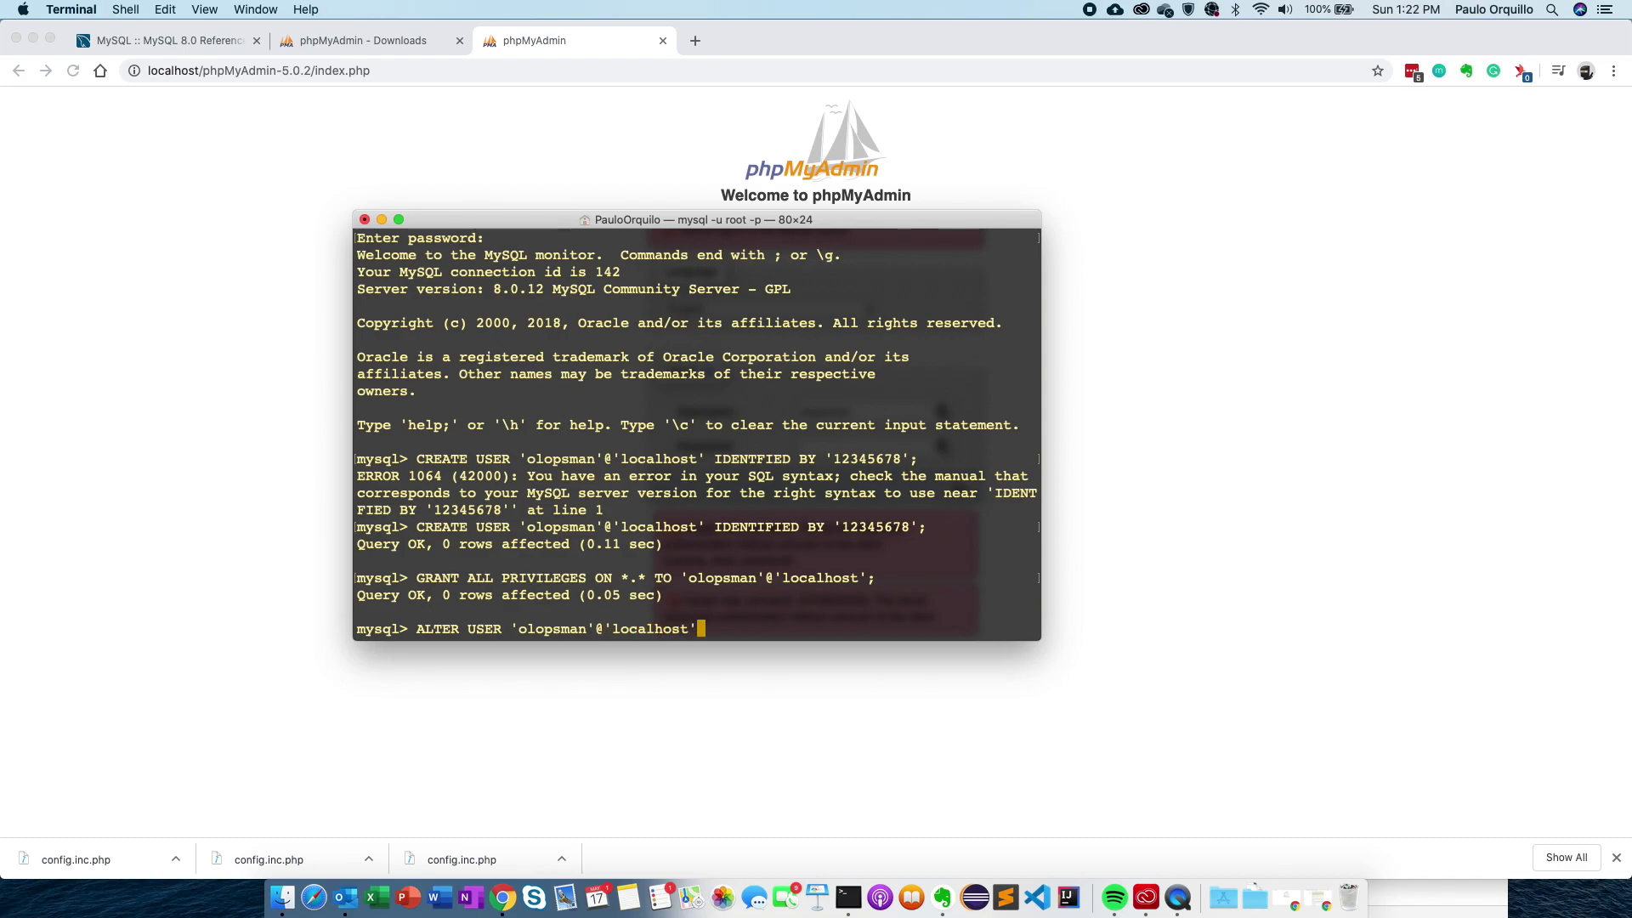
{"action": "type", "text": "IDENTI"}
{"action": "type", "text": "FED"}
{"action": "key", "text": "BackSpace"}
{"action": "key", "text": "BackSpace"}
{"action": "type", "text": "IED B"}
{"action": "type", "text": "Y"}
{"action": "key", "text": "BackSpace"}
{"action": "key", "text": "BackSpace"}
{"action": "type", "text": "WIT"}
{"action": "type", "text": "H mysql"}
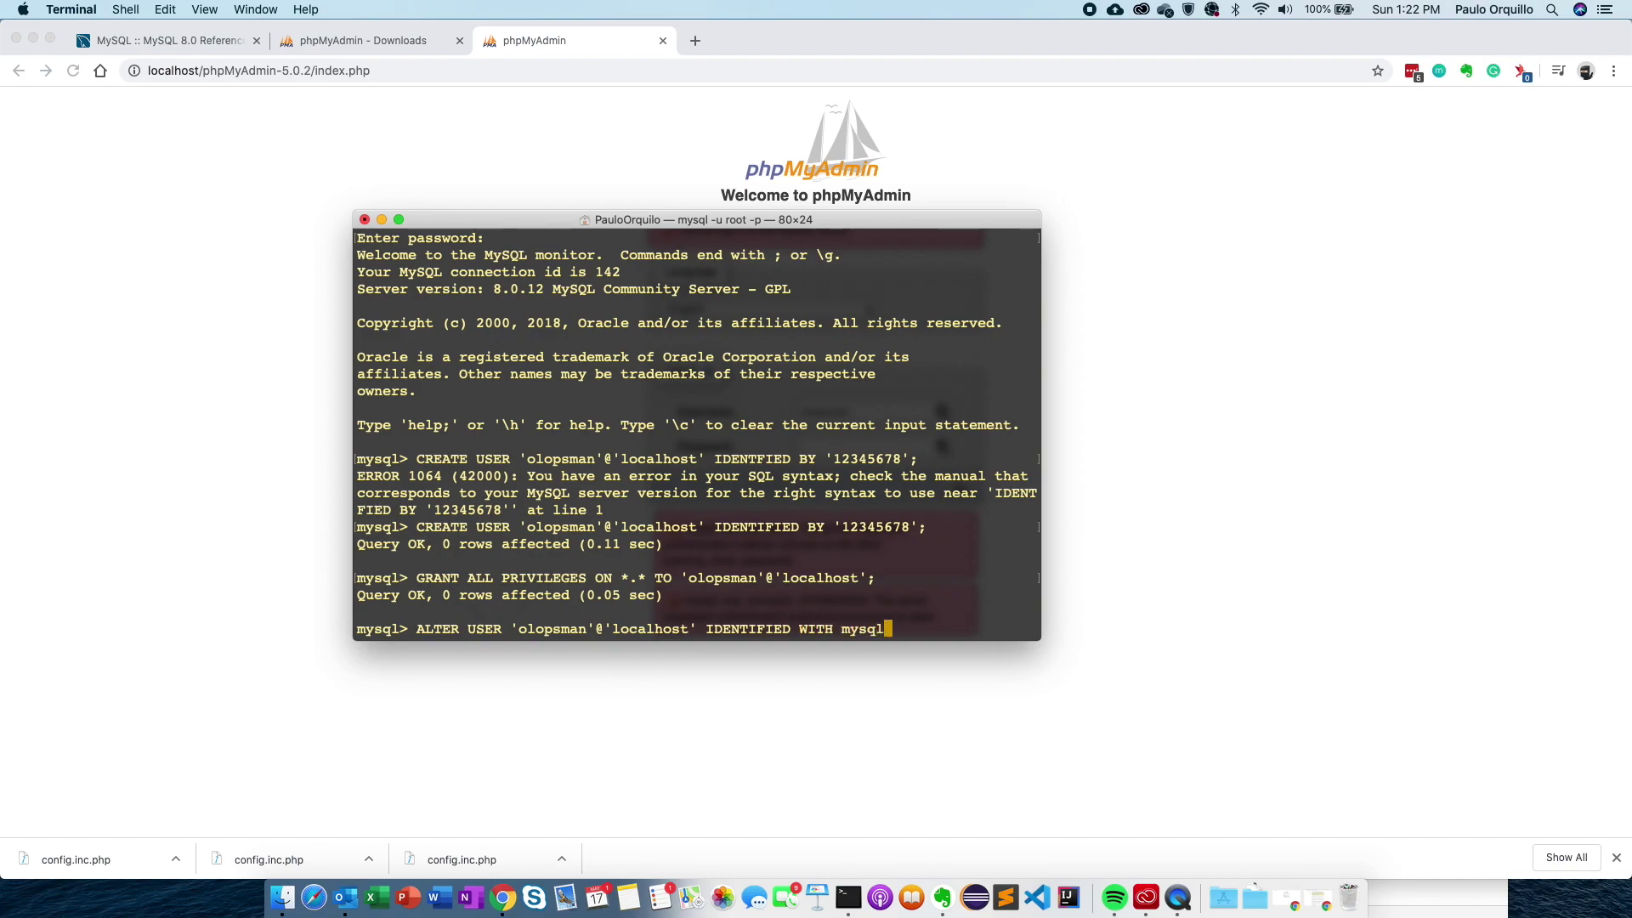
{"action": "type", "text": "_na"}
{"action": "type", "text": "tive"}
{"action": "type", "text": "_pa"}
{"action": "type", "text": "ssword"}
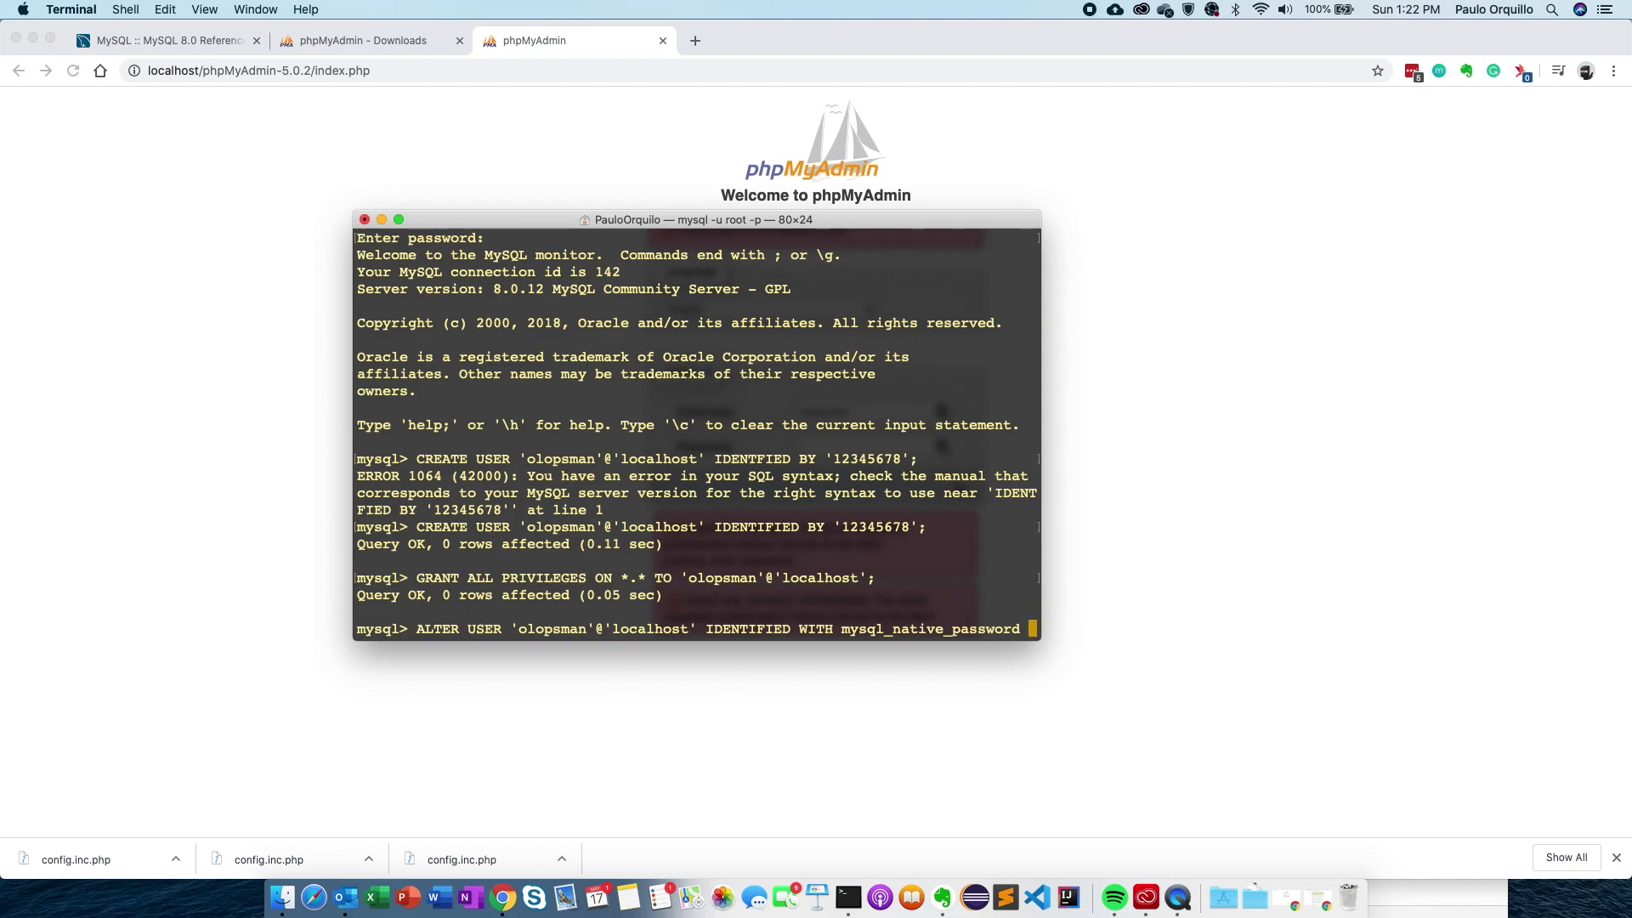
{"action": "type", "text": " BY '"}
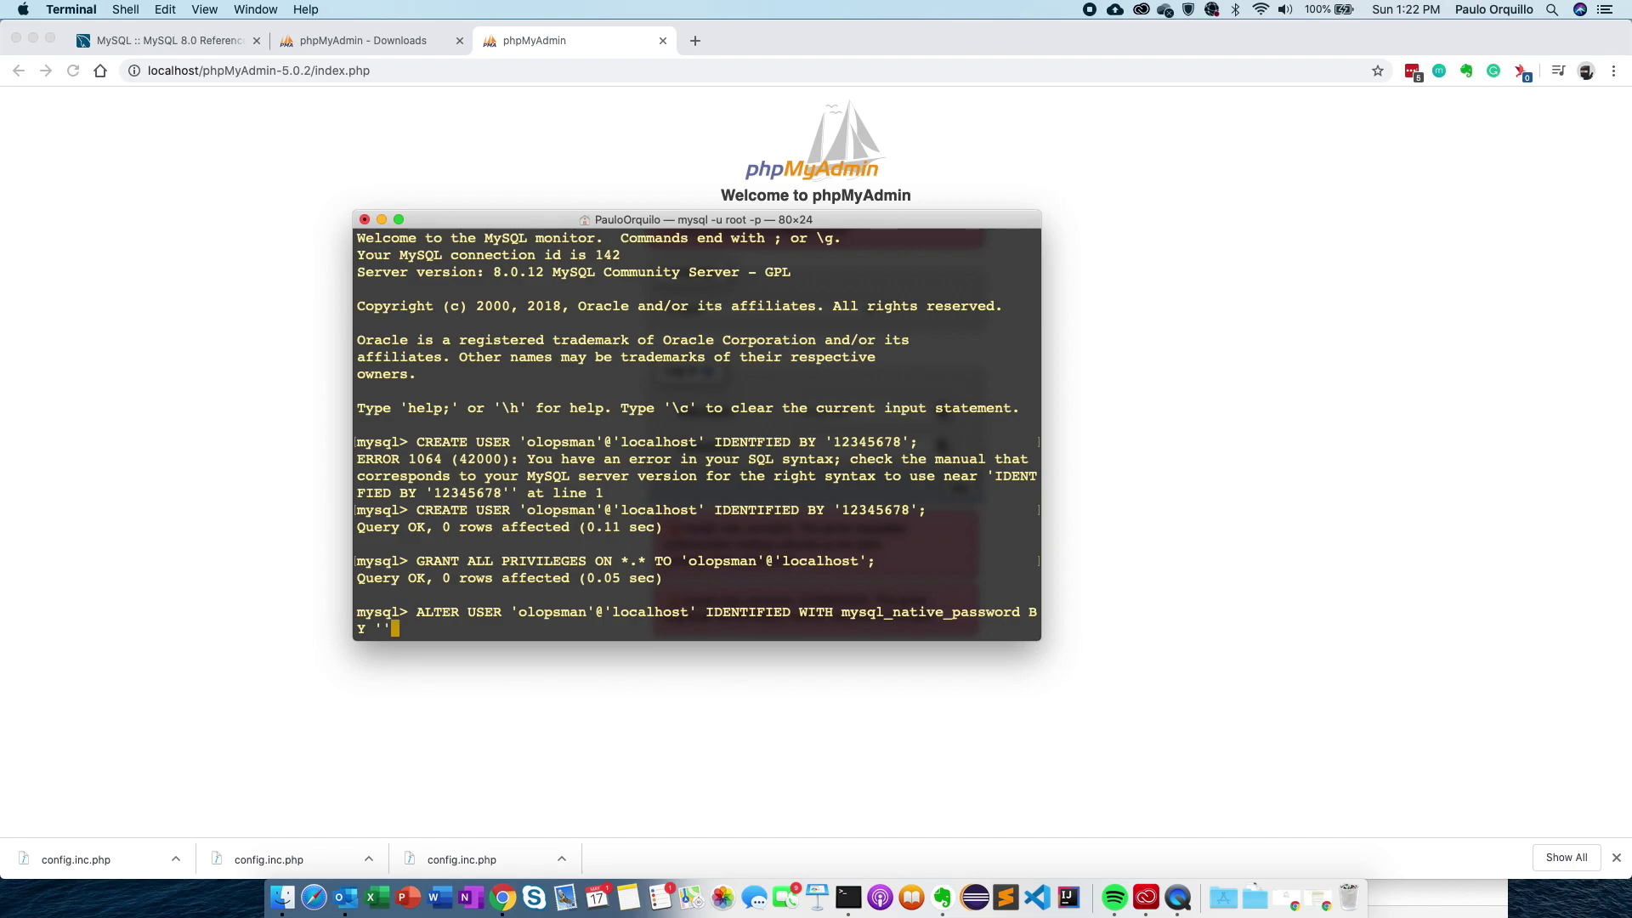
{"action": "type", "text": "';"}
{"action": "key", "text": "Return"}
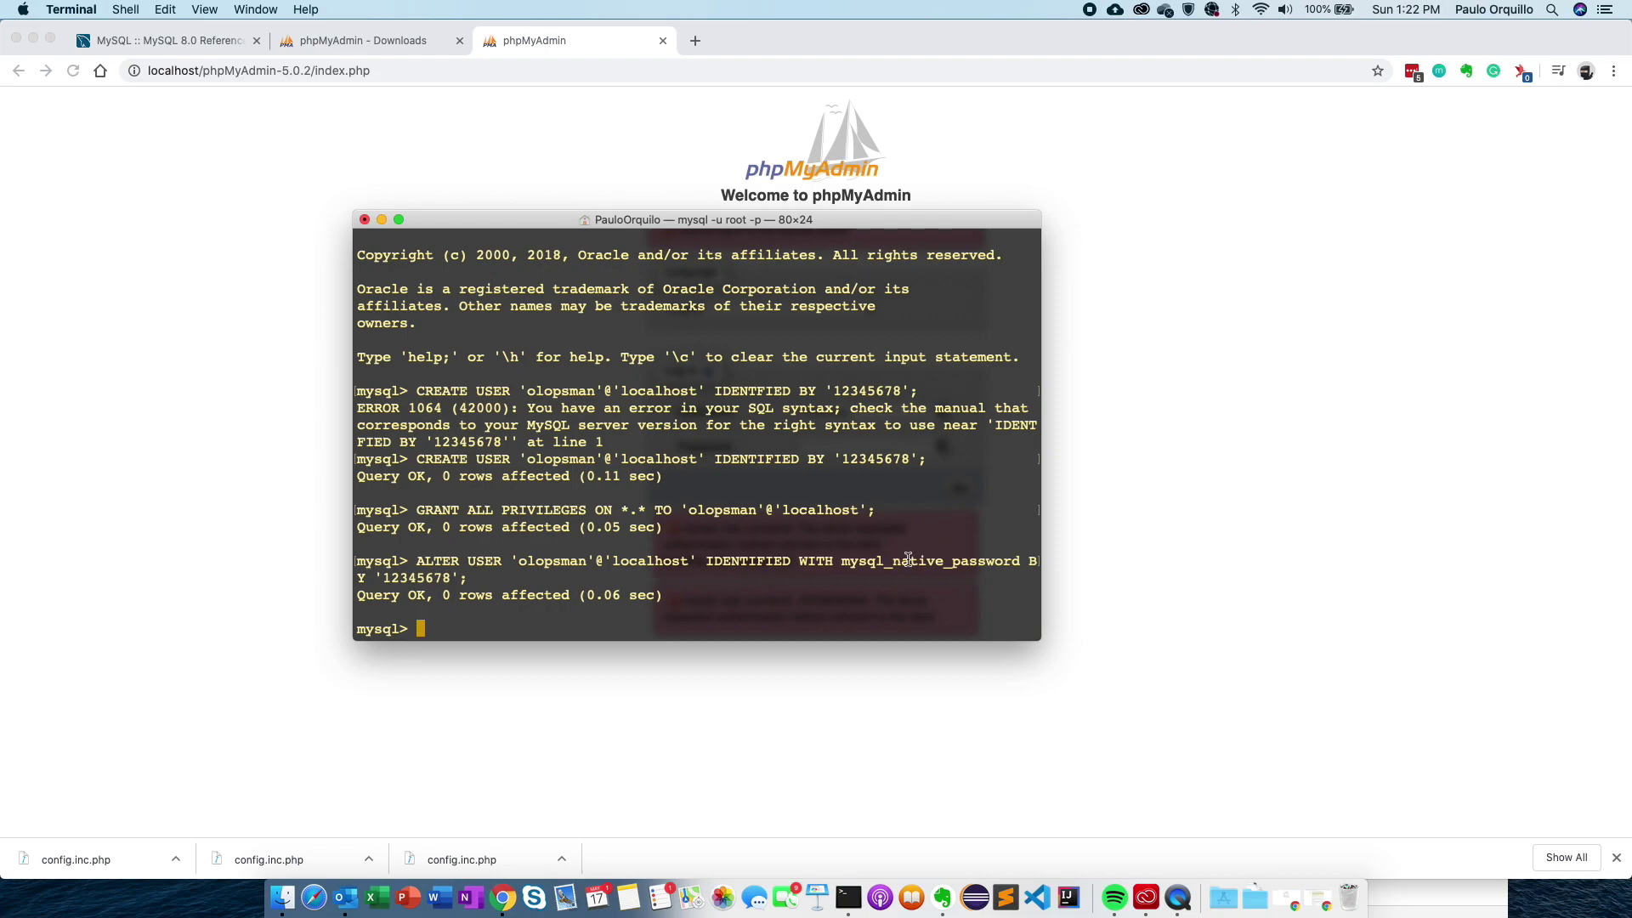
Sign in to phpMyAdmin as olopsman with the password, reaching the server 127.0.0.1 home page
{"action": "double_click", "coordinate": [903, 561]}
{"action": "left_click", "coordinate": [240, 586]}
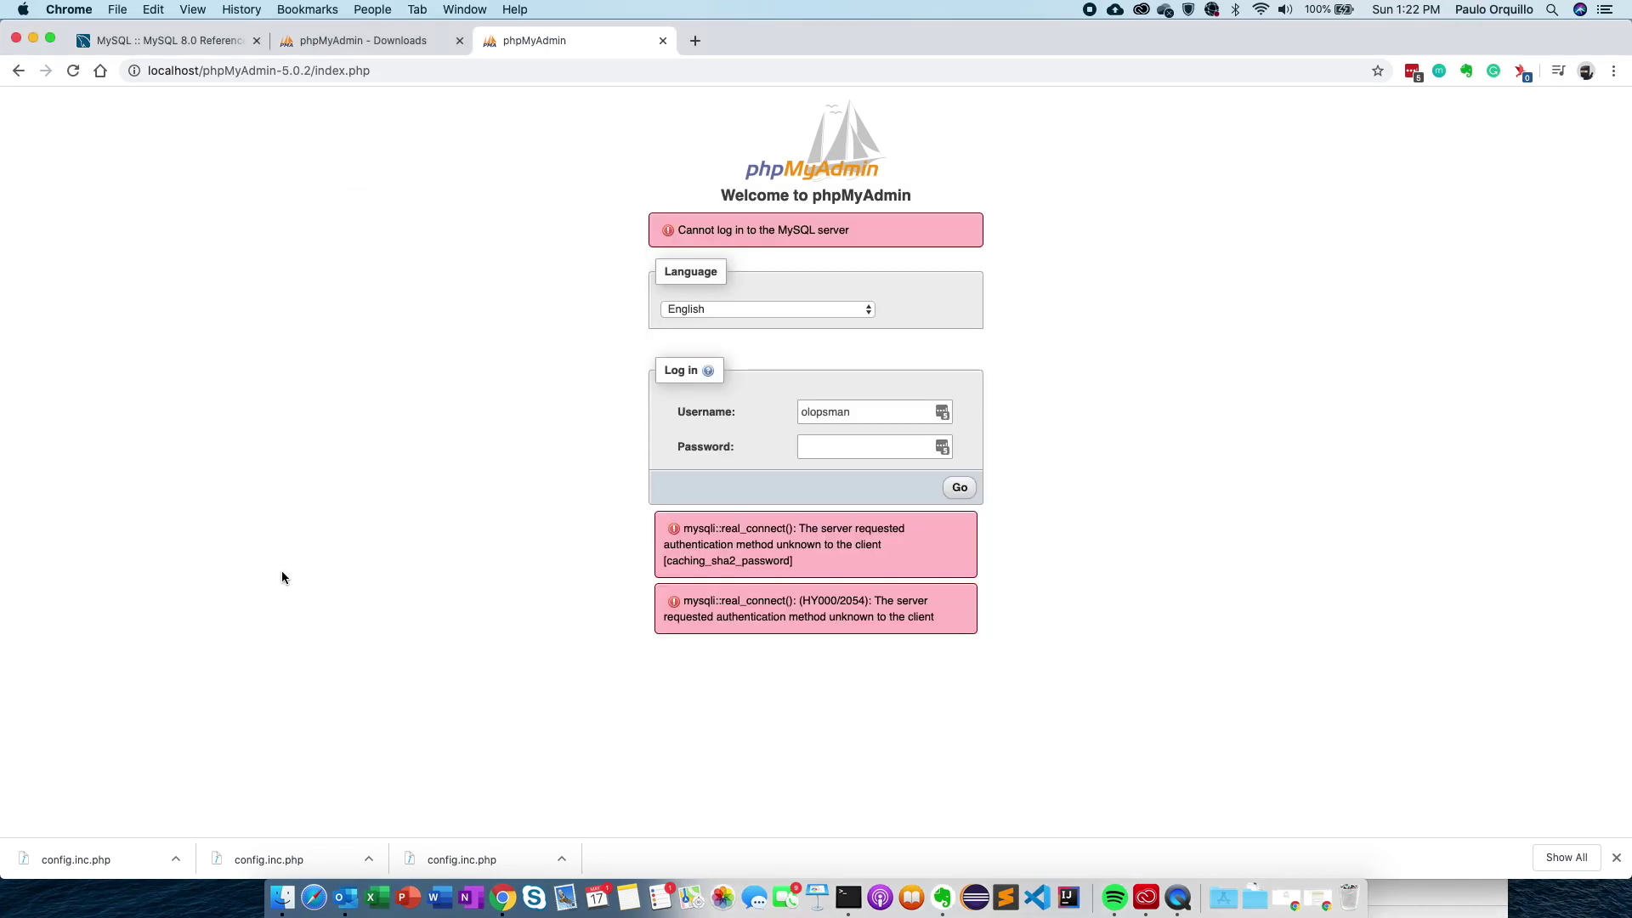
{"action": "left_click", "coordinate": [845, 446]}
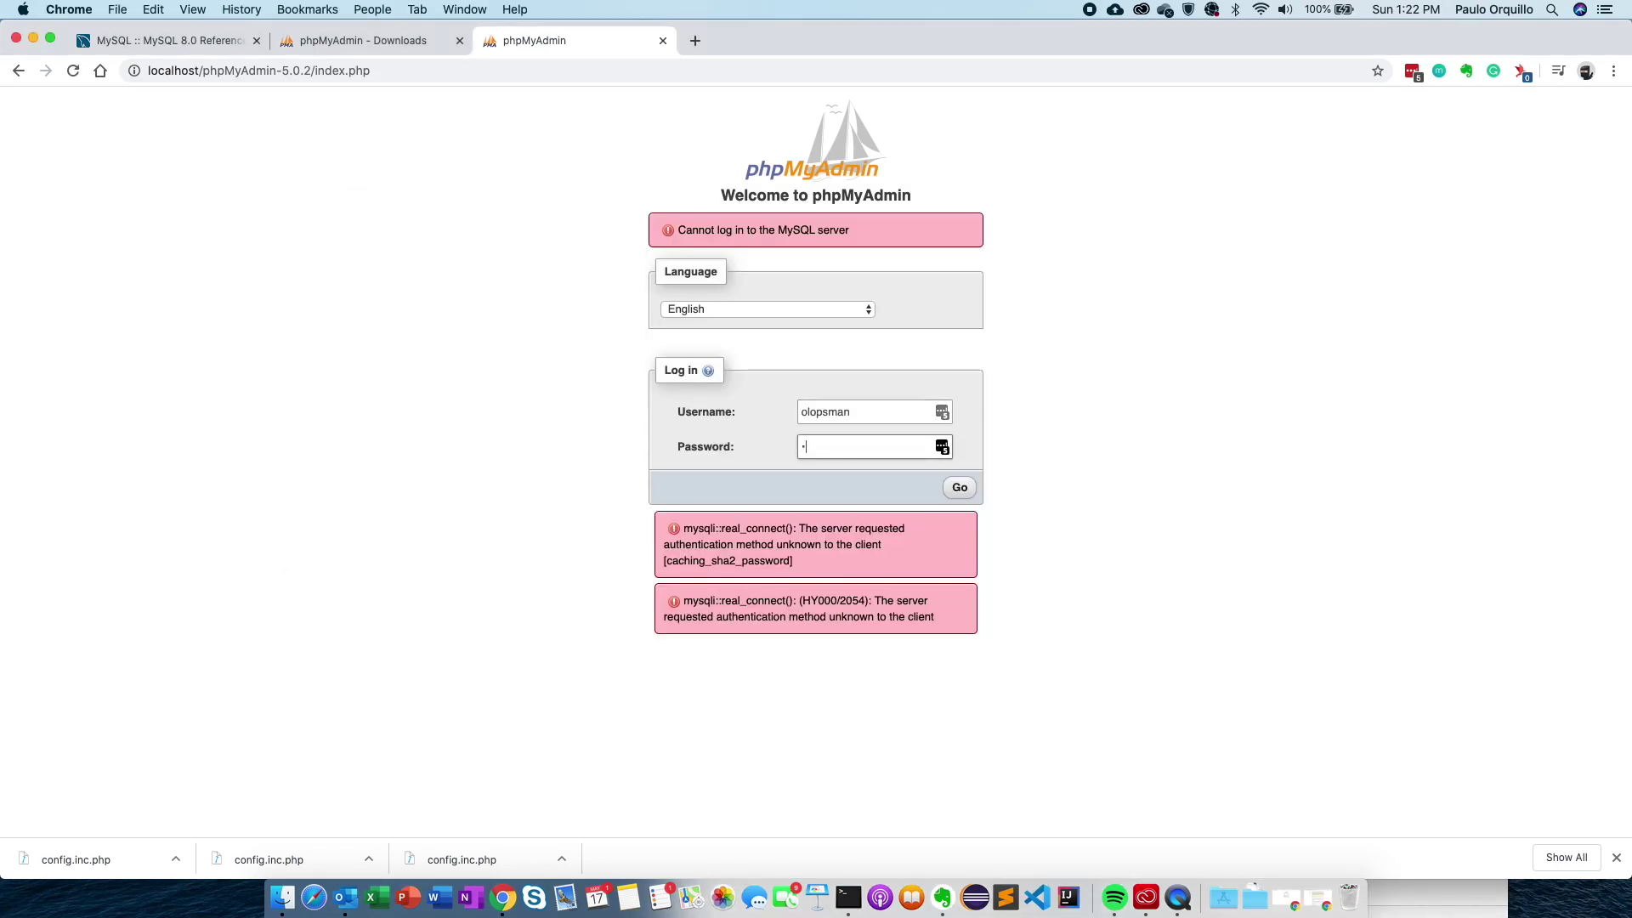
{"action": "left_click", "coordinate": [959, 487]}
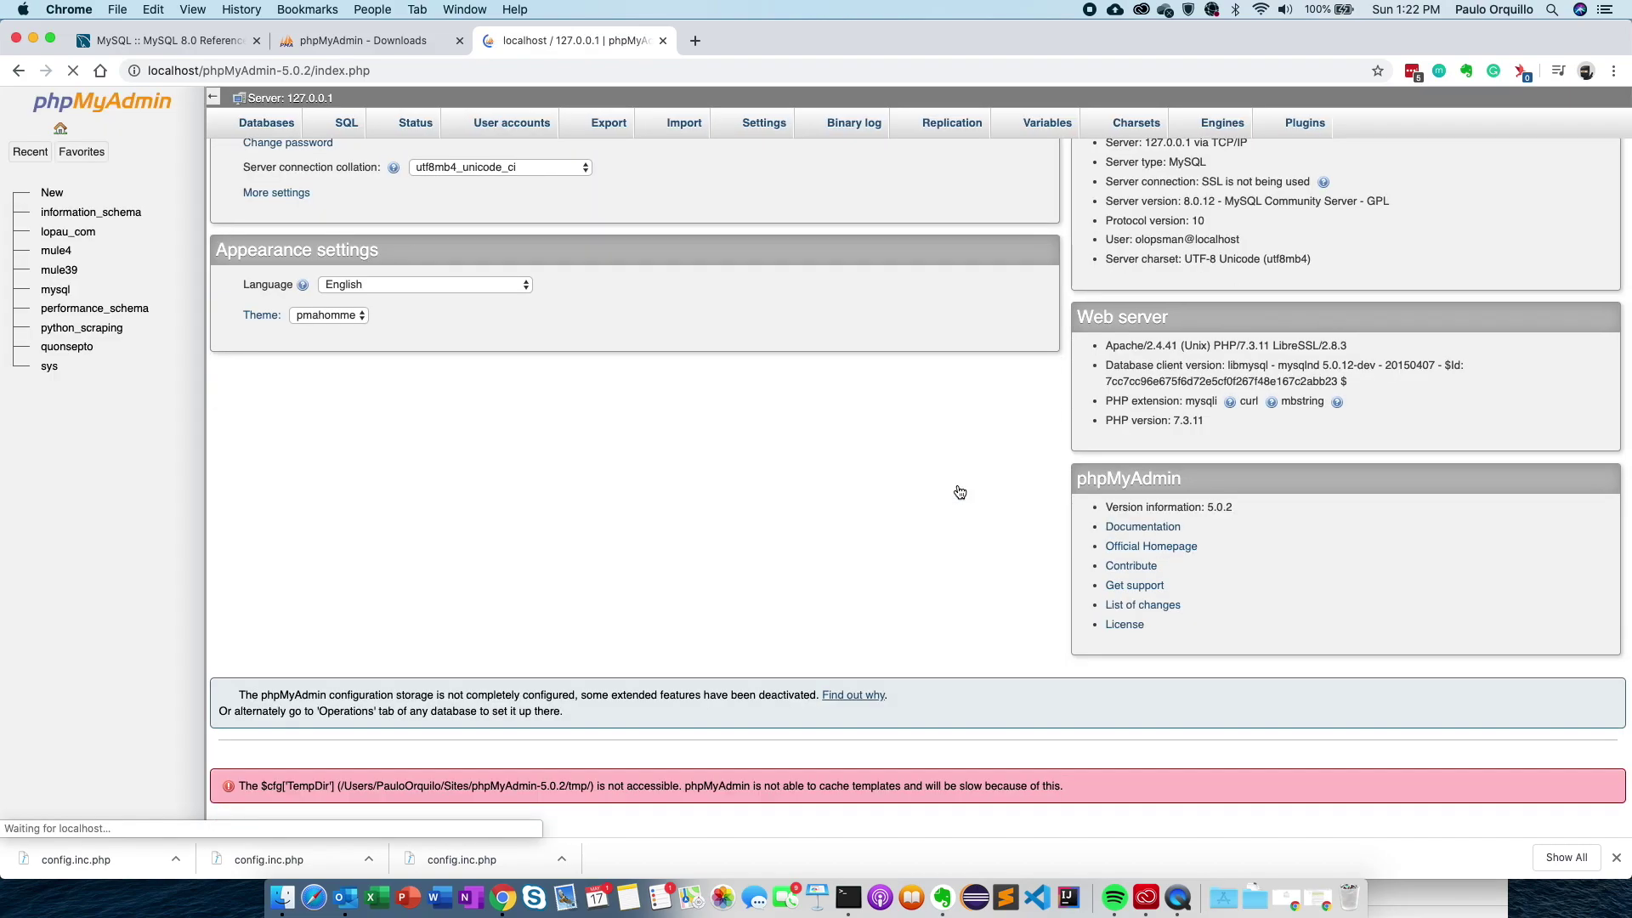